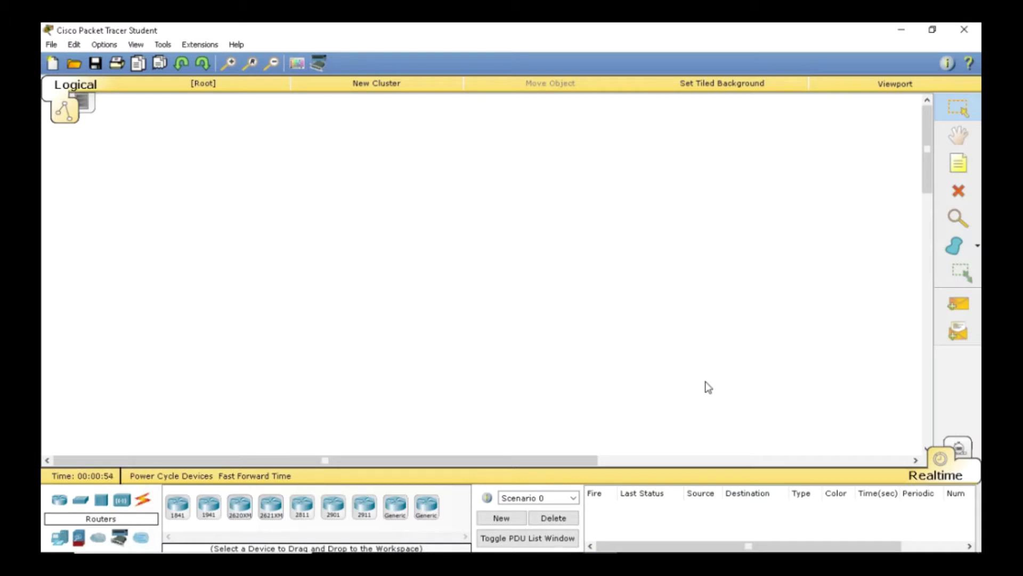
Place two 1841 routers in the upper workspace, one on the left and one on the right.
{"action": "left_click", "coordinate": [176, 507]}
{"action": "left_click", "coordinate": [169, 514]}
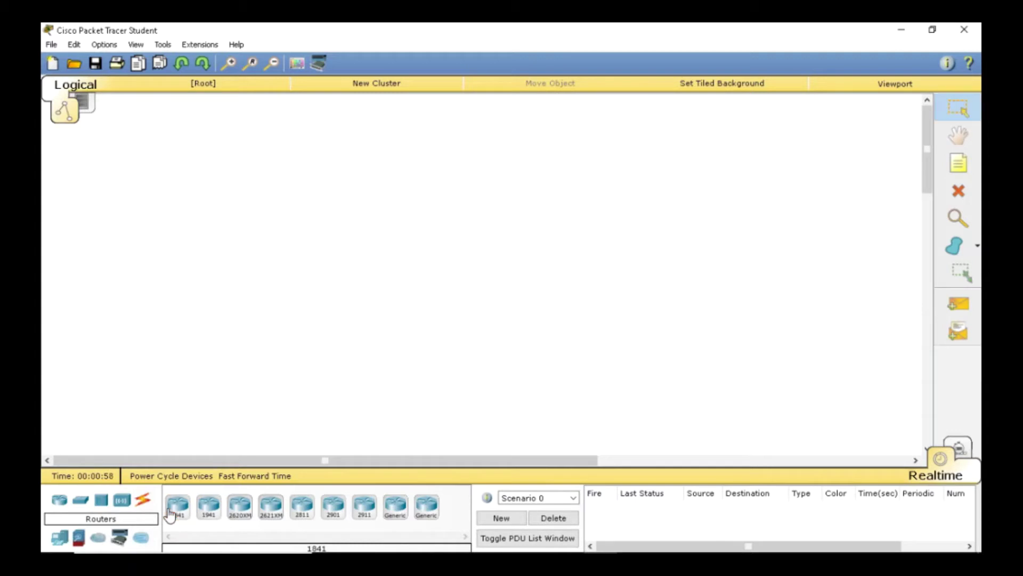
{"action": "left_click", "coordinate": [169, 513]}
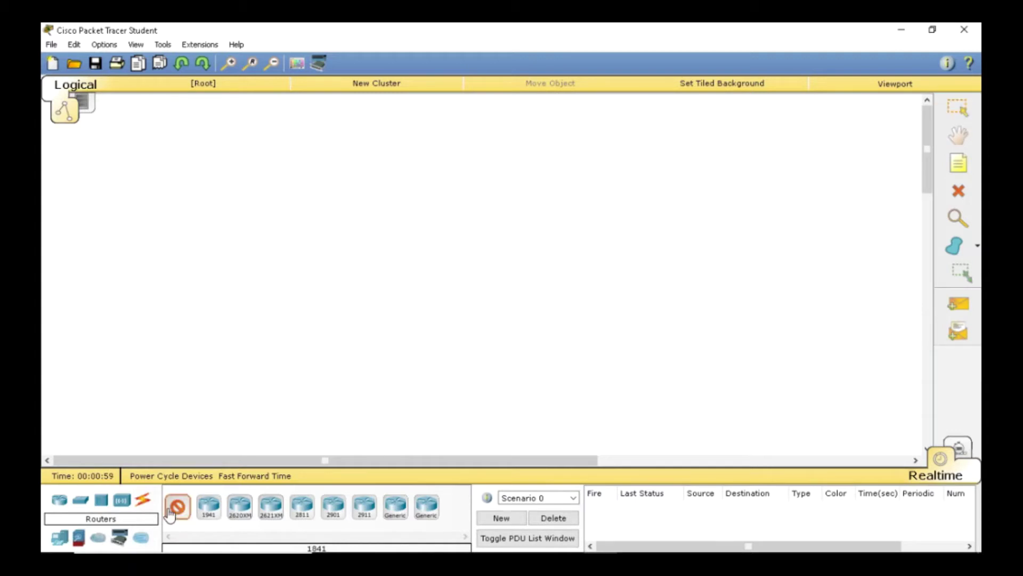
{"action": "left_click", "coordinate": [201, 196]}
{"action": "left_click", "coordinate": [607, 190]}
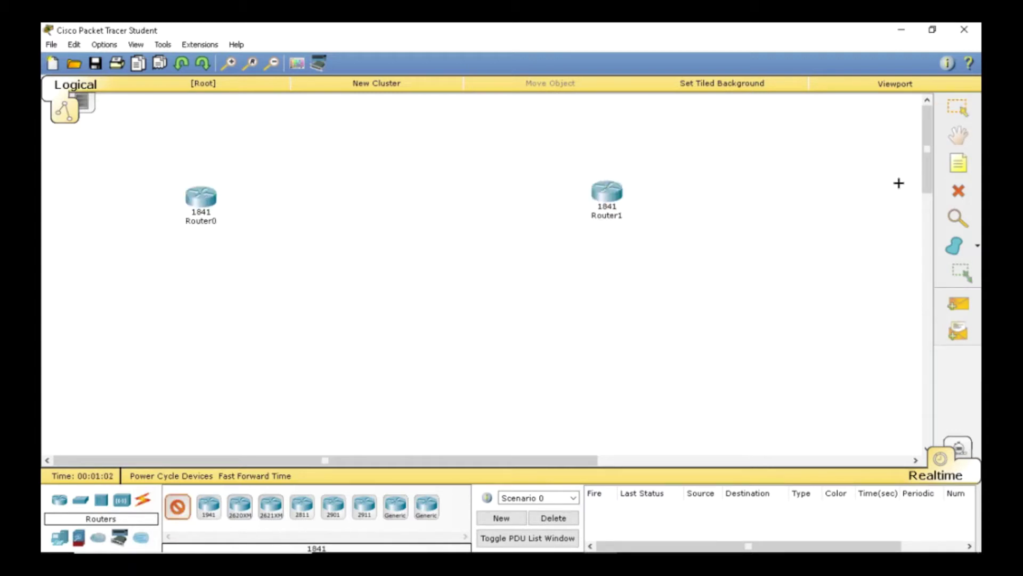
{"action": "left_click", "coordinate": [956, 111]}
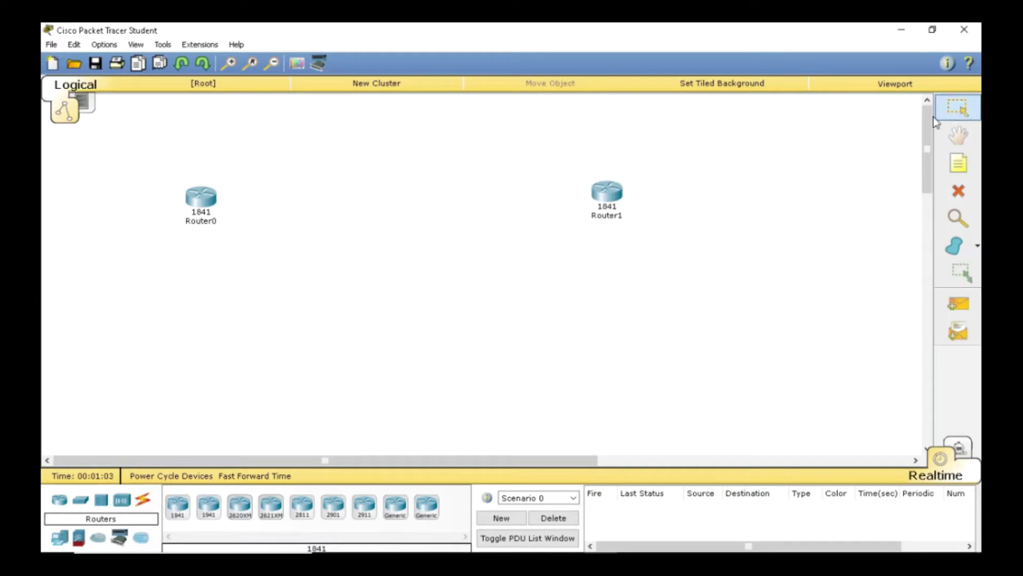
Add four generic PCs in the lower workspace, two below Router0 and two below Router1.
{"action": "left_click", "coordinate": [58, 541]}
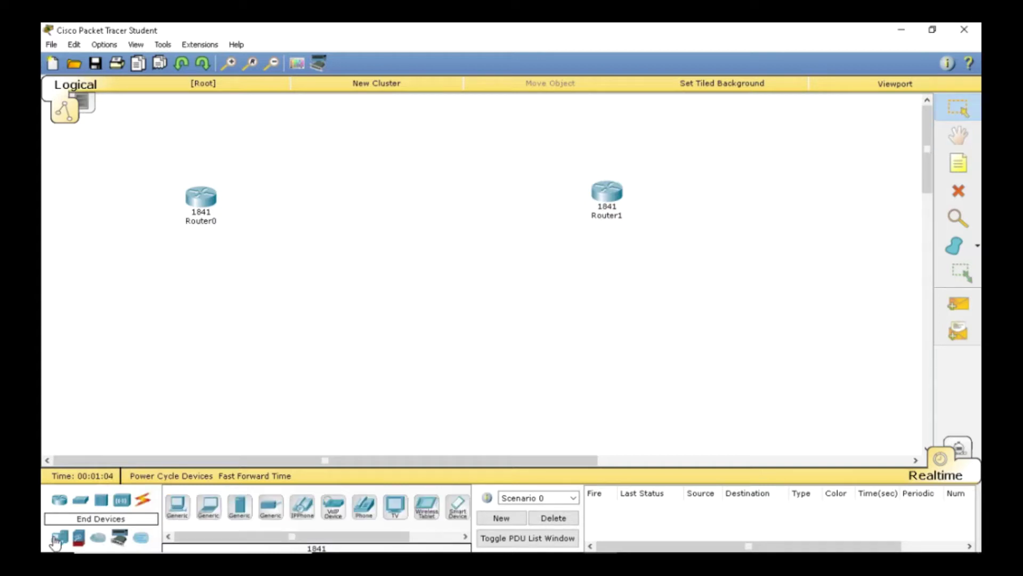
{"action": "left_click", "coordinate": [178, 509]}
{"action": "left_click", "coordinate": [152, 388]}
{"action": "left_click", "coordinate": [178, 510]}
{"action": "left_click", "coordinate": [203, 408]}
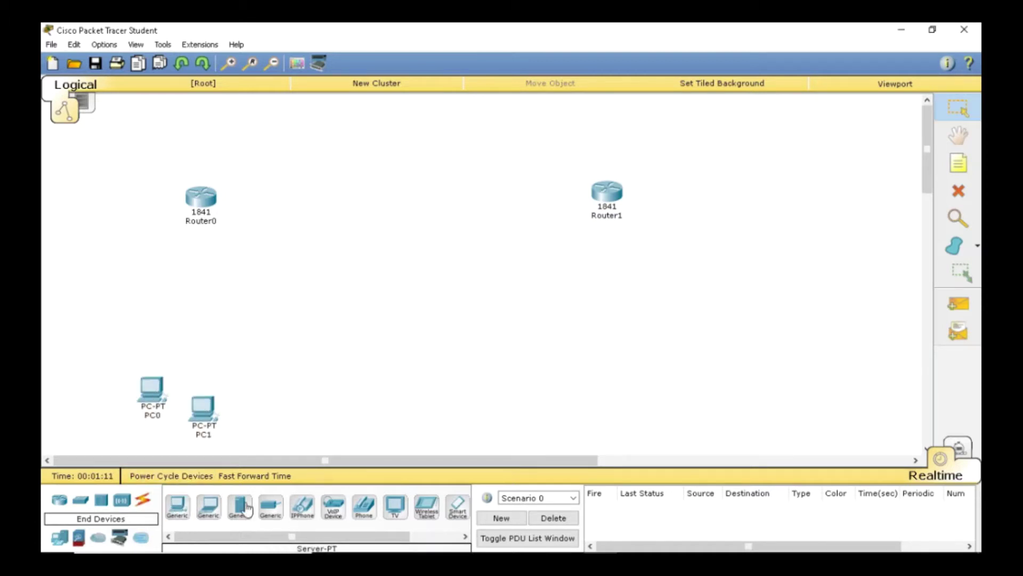
{"action": "left_click", "coordinate": [173, 510]}
{"action": "left_click", "coordinate": [584, 364]}
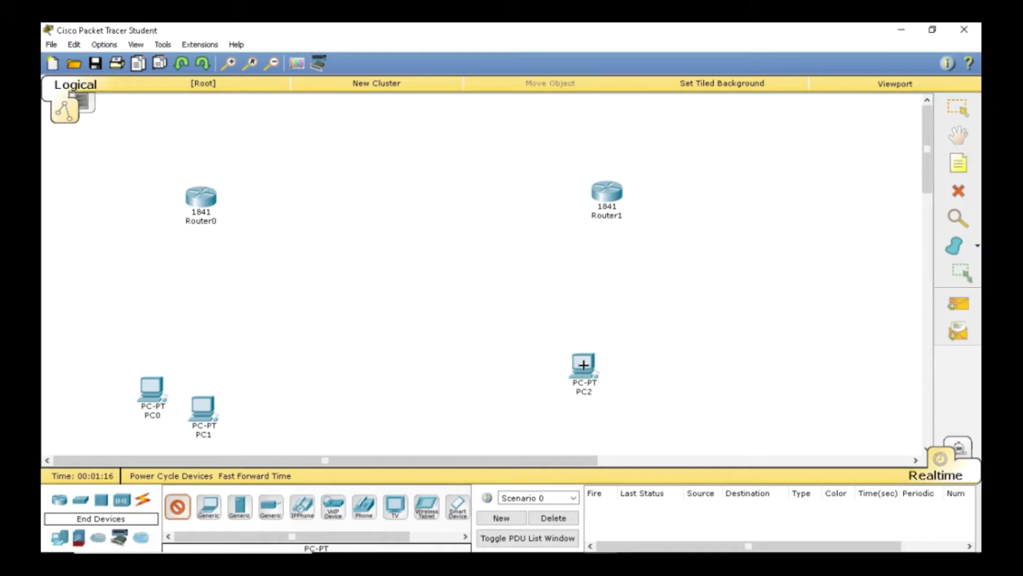
{"action": "left_click", "coordinate": [663, 386]}
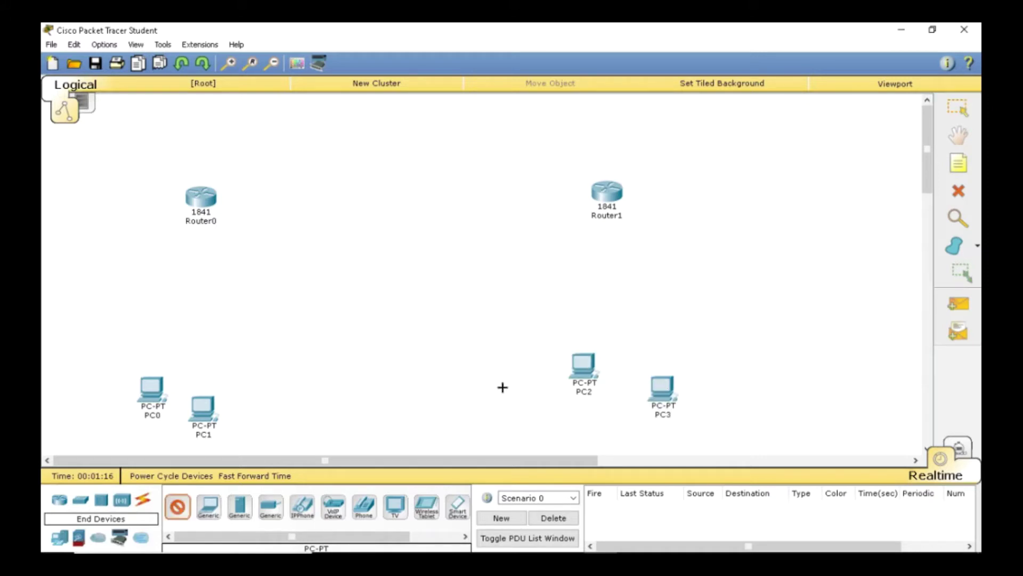
Place a 2950-24 switch below each router, between the router and its two PCs.
{"action": "left_click", "coordinate": [80, 500]}
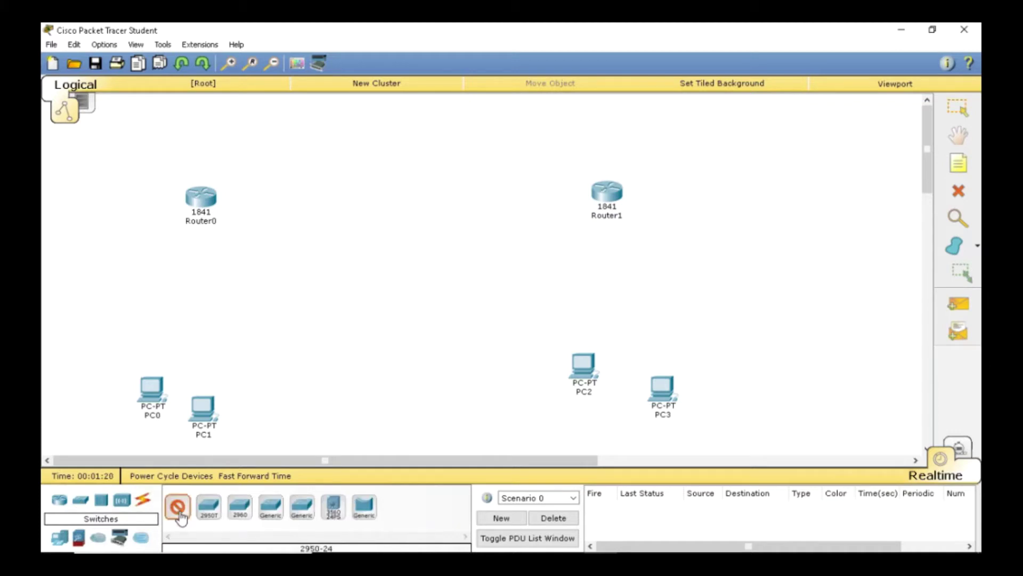
{"action": "left_click", "coordinate": [180, 513]}
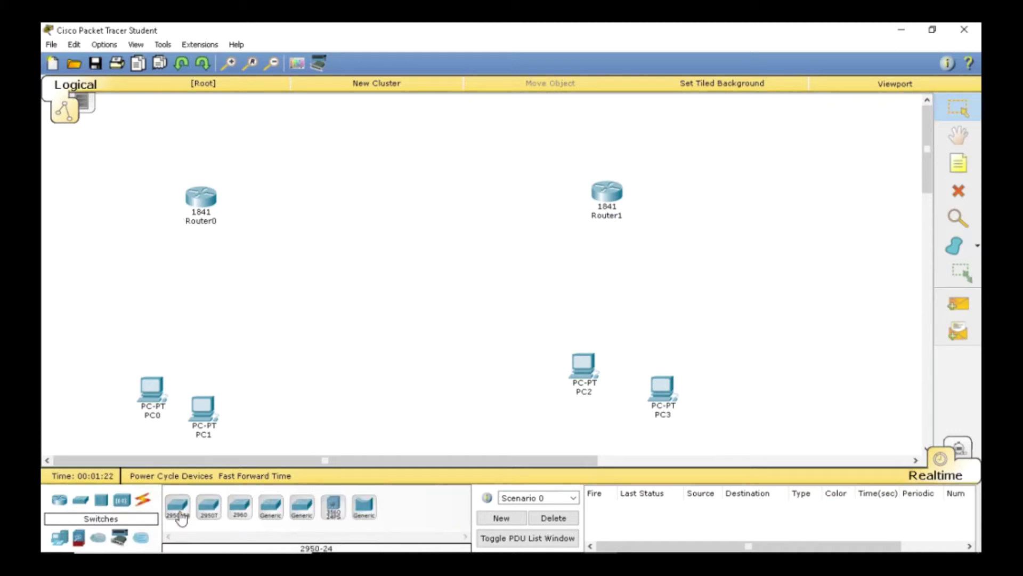
{"action": "left_click", "coordinate": [180, 512]}
{"action": "left_click", "coordinate": [196, 282]}
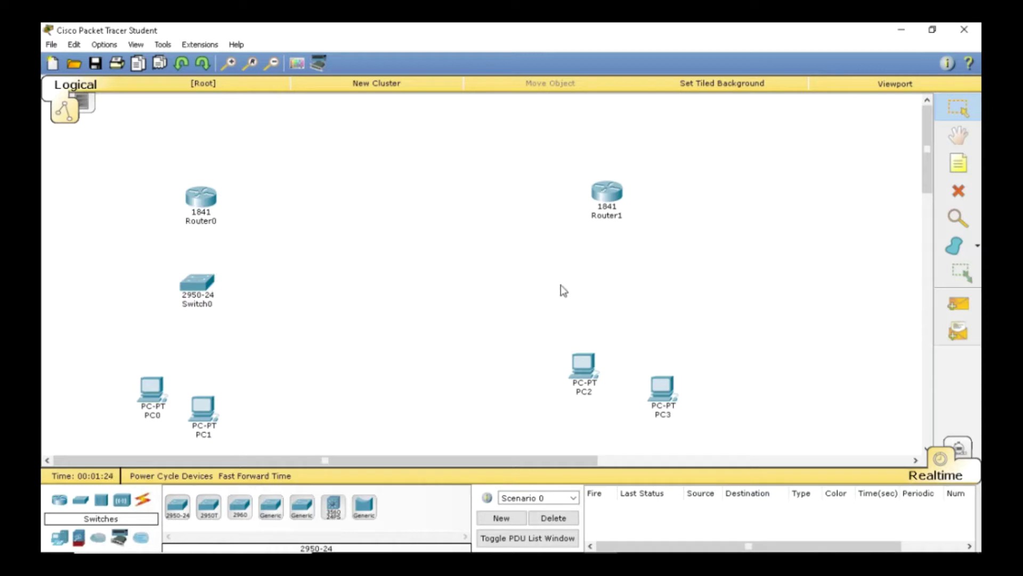
{"action": "left_click", "coordinate": [179, 509]}
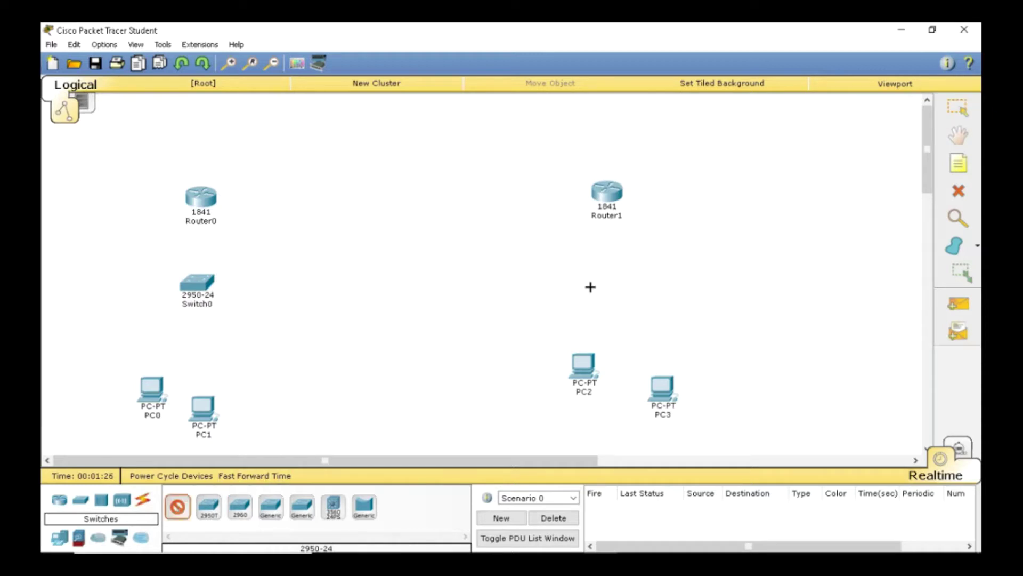
{"action": "left_click", "coordinate": [610, 277]}
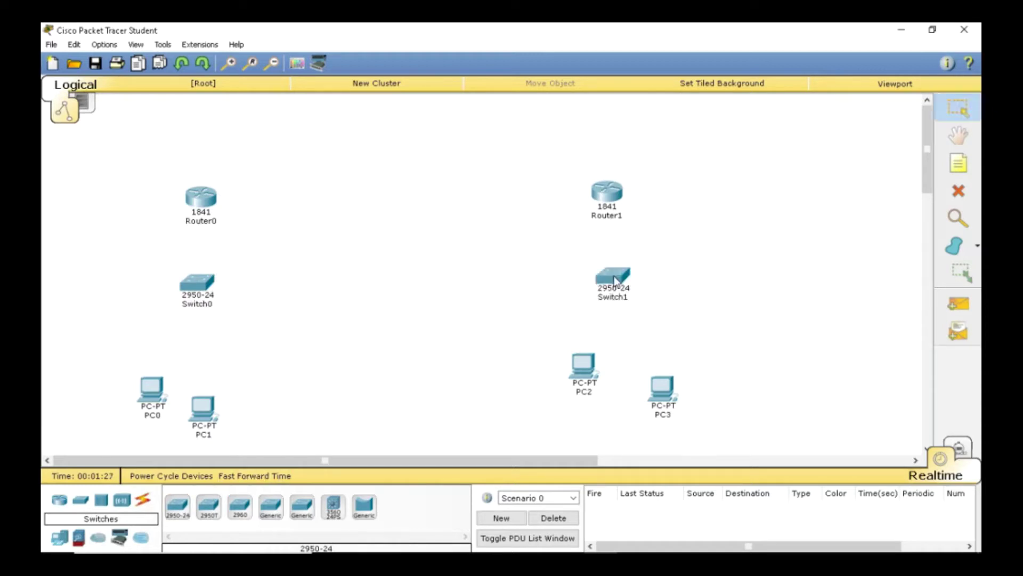
Link Router0 to Router1 using the automatically chosen connection type.
{"action": "left_click", "coordinate": [142, 501]}
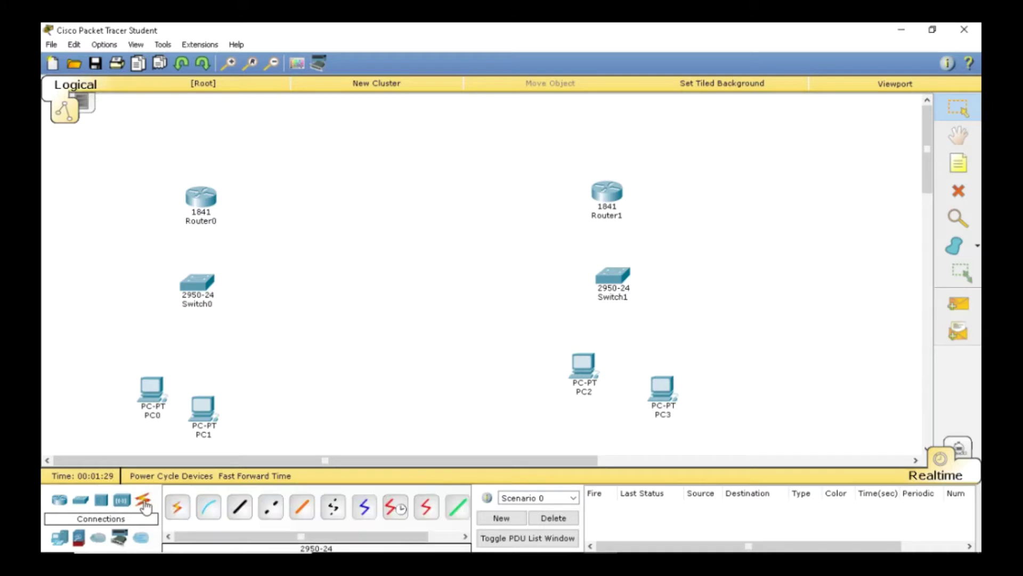
{"action": "left_click", "coordinate": [178, 509]}
{"action": "left_click", "coordinate": [202, 206]}
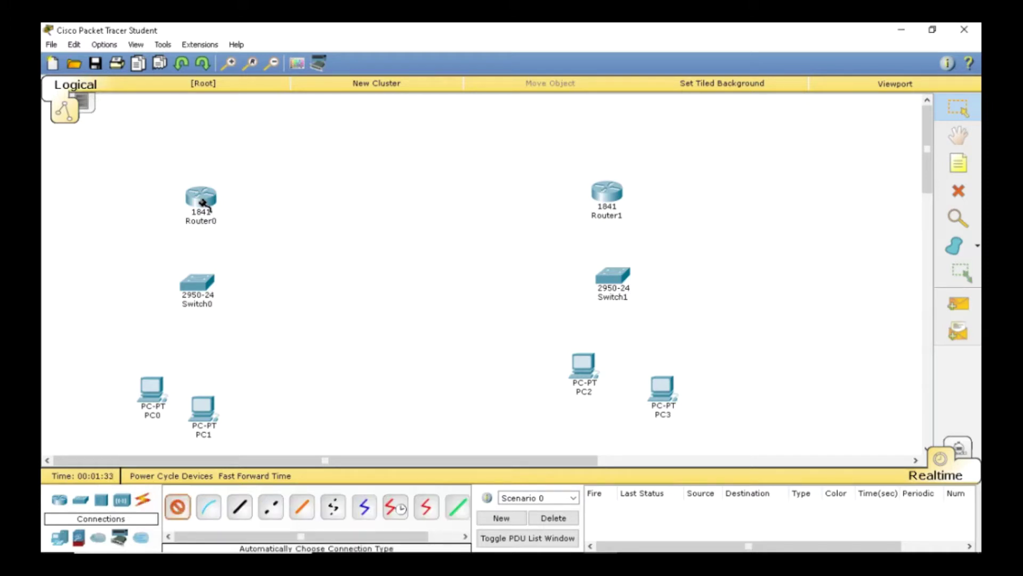
{"action": "left_click", "coordinate": [602, 202]}
Cable Router1 to Switch1, and connect Switch1 to PC3 and PC2, using automatic connections.
{"action": "left_click", "coordinate": [613, 221]}
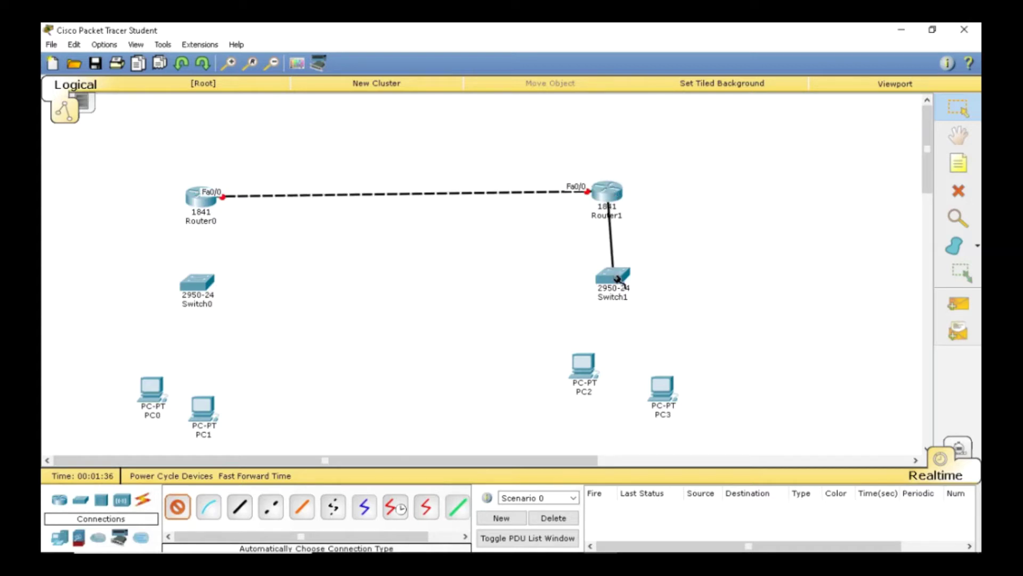
{"action": "left_click", "coordinate": [618, 278]}
{"action": "left_click", "coordinate": [625, 283]}
{"action": "left_click", "coordinate": [664, 387]}
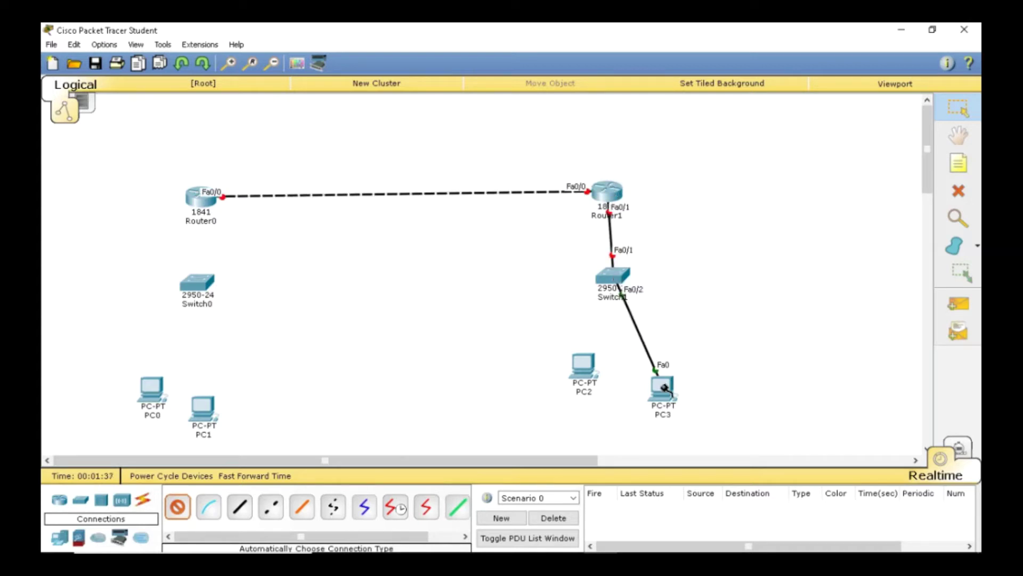
{"action": "left_click", "coordinate": [613, 275]}
{"action": "left_click", "coordinate": [585, 366]}
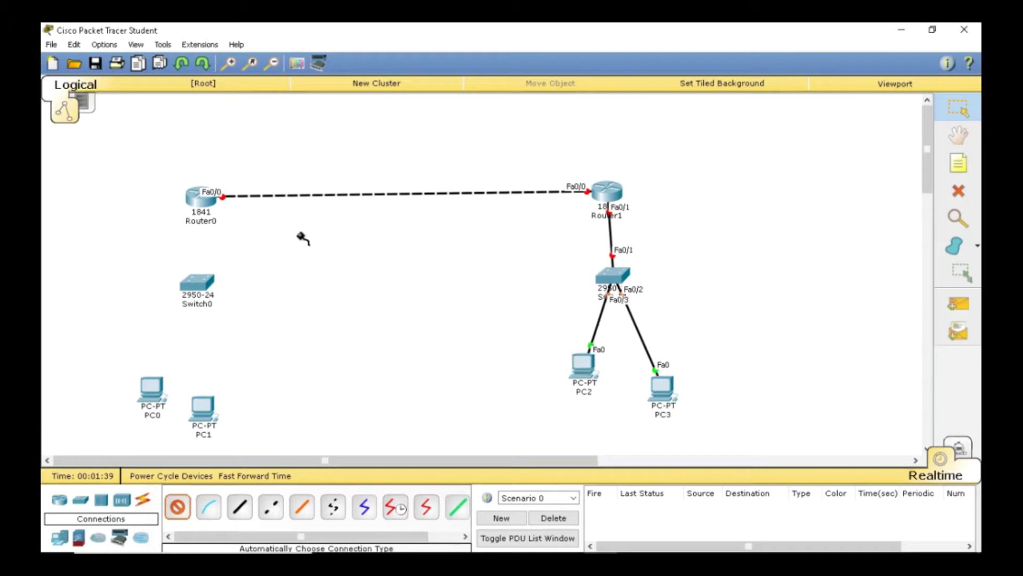
Cable Router0 to Switch0, and connect Switch0 to PC1 and PC0, using automatic connections.
{"action": "left_click", "coordinate": [201, 198]}
{"action": "left_click", "coordinate": [200, 286]}
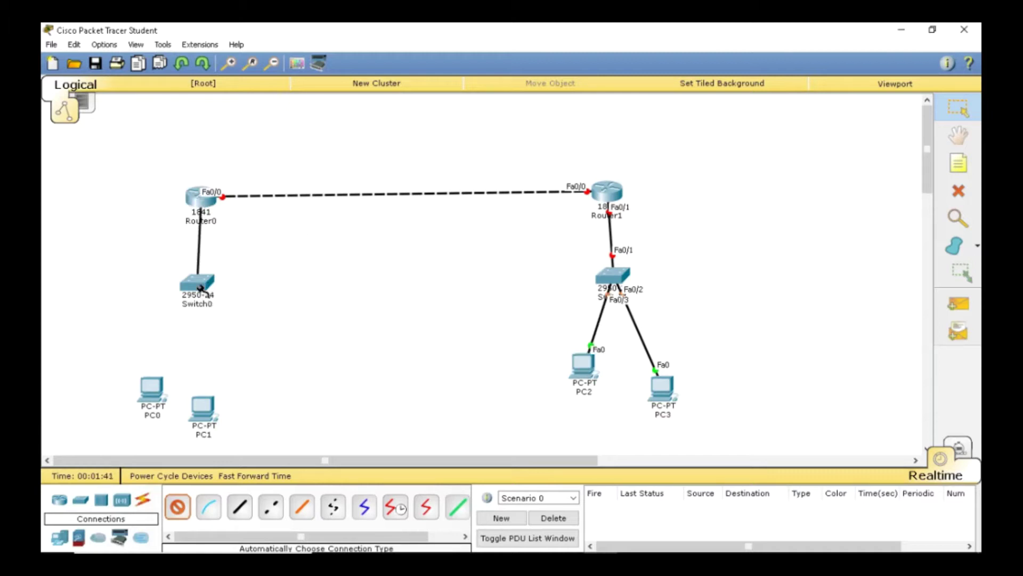
{"action": "left_click", "coordinate": [200, 288]}
{"action": "left_click", "coordinate": [203, 410]}
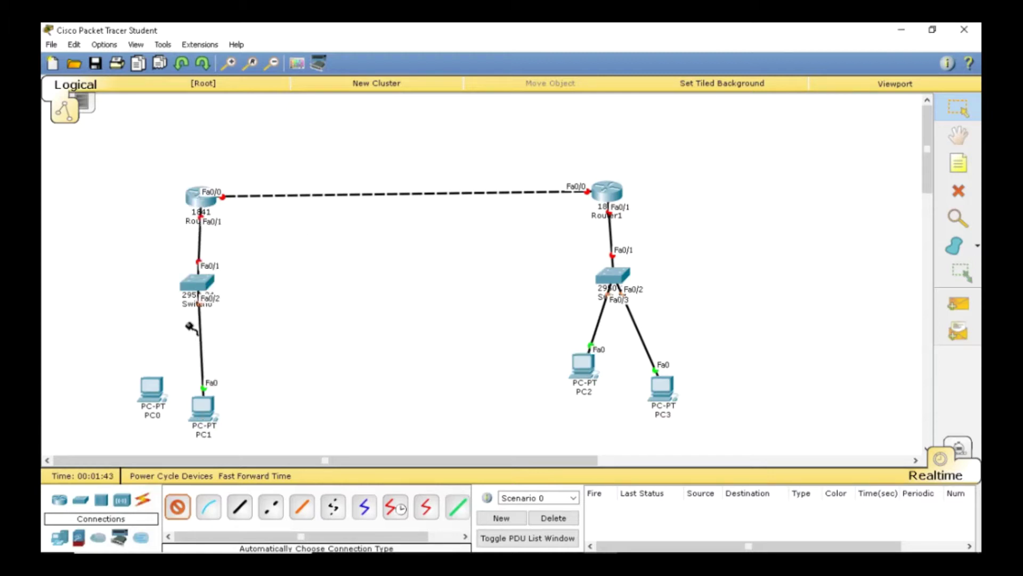
{"action": "left_click", "coordinate": [198, 282]}
{"action": "left_click", "coordinate": [152, 389]}
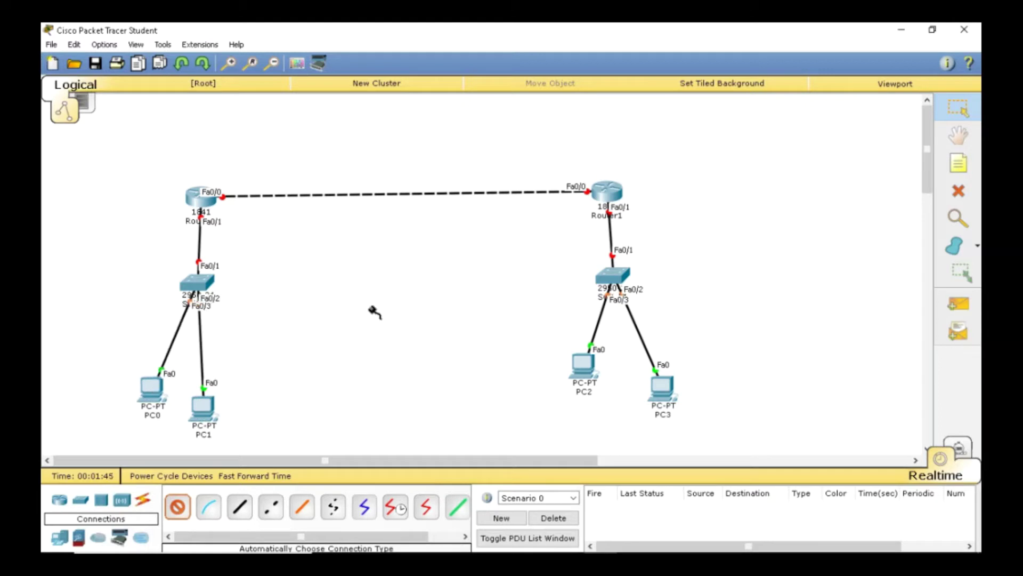
{"action": "left_click", "coordinate": [959, 110]}
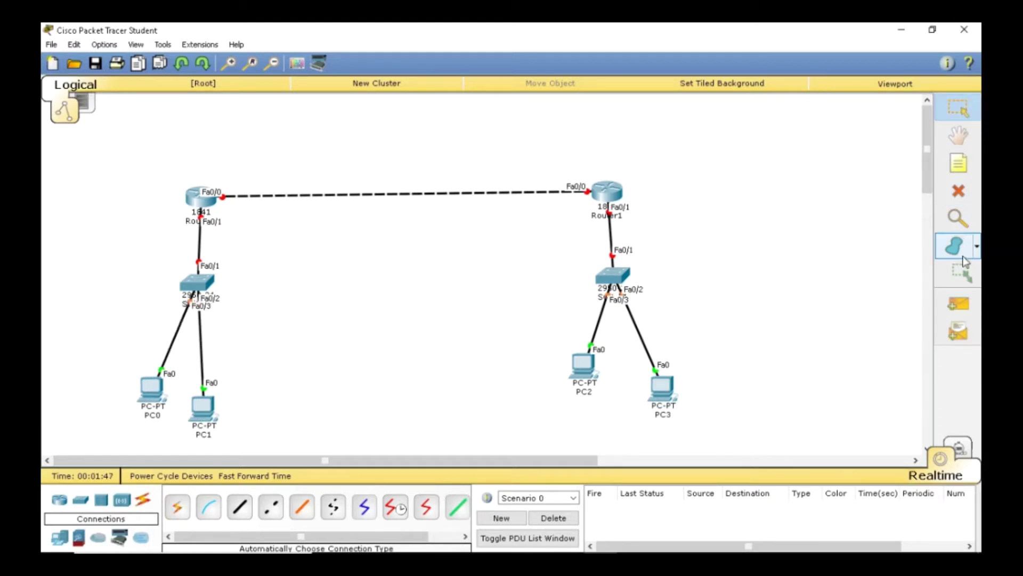
Draw a rectangle with cyan fill and no outline around Router1, Switch1, PC2 and PC3.
{"action": "left_click", "coordinate": [977, 246]}
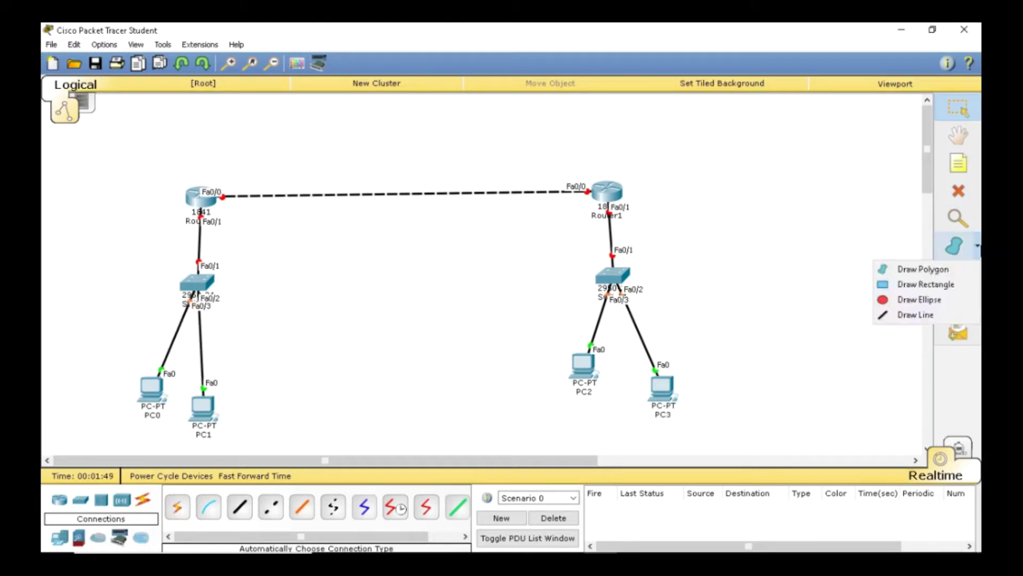
{"action": "left_click", "coordinate": [904, 292]}
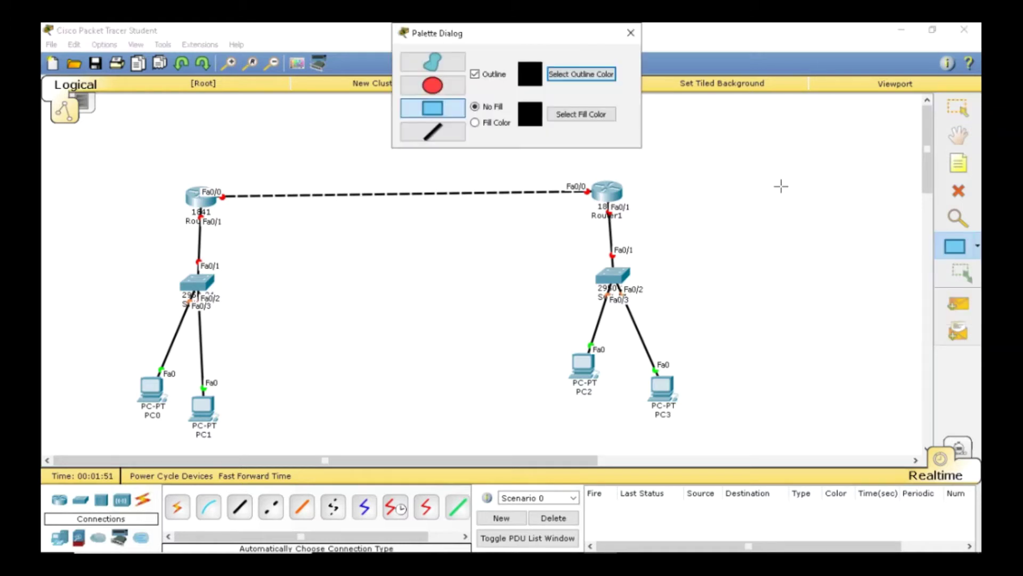
{"action": "left_click", "coordinate": [485, 126]}
{"action": "left_click", "coordinate": [486, 75]}
{"action": "left_click", "coordinate": [567, 118]}
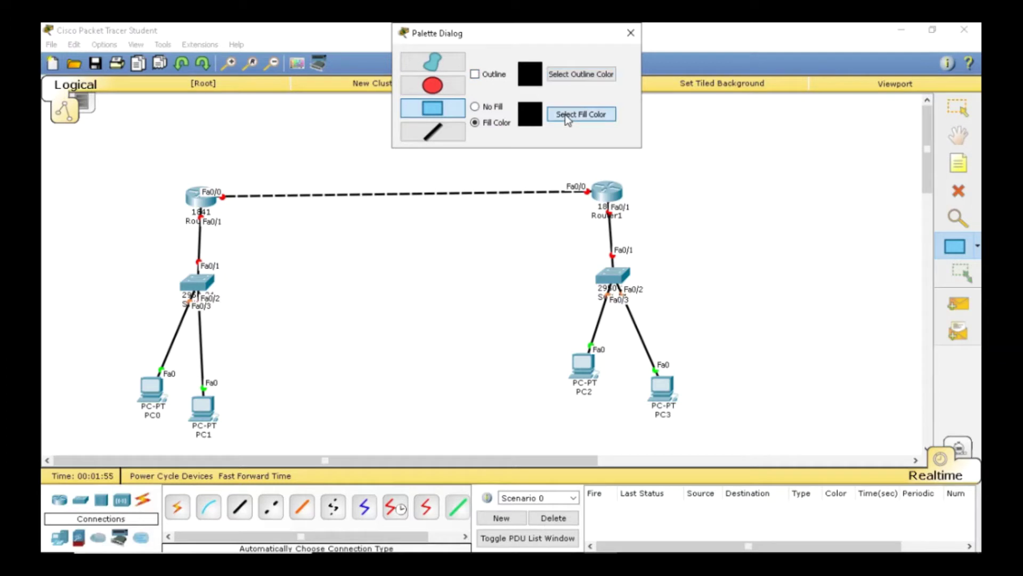
{"action": "left_click", "coordinate": [487, 240]}
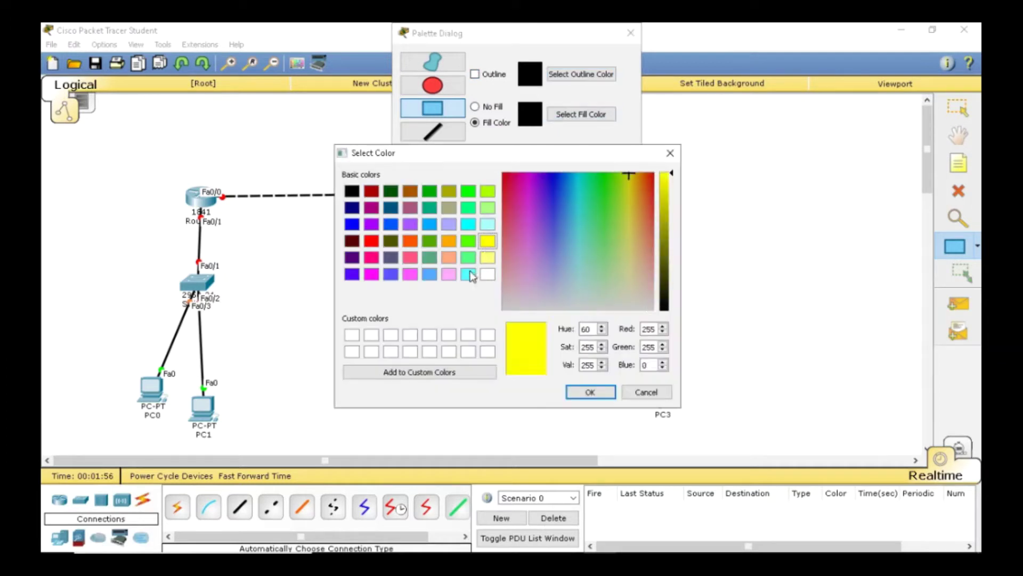
{"action": "left_click", "coordinate": [468, 274]}
{"action": "left_click", "coordinate": [587, 391]}
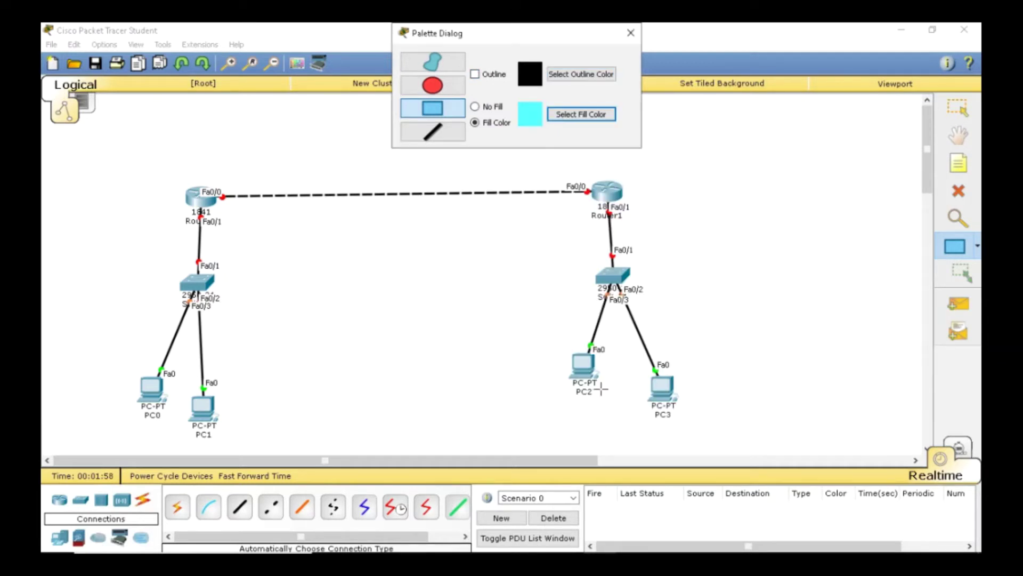
{"action": "left_click", "coordinate": [450, 112]}
{"action": "left_click", "coordinate": [610, 158]}
{"action": "left_click_drag", "start_coordinate": [717, 147], "coordinate": [468, 433]}
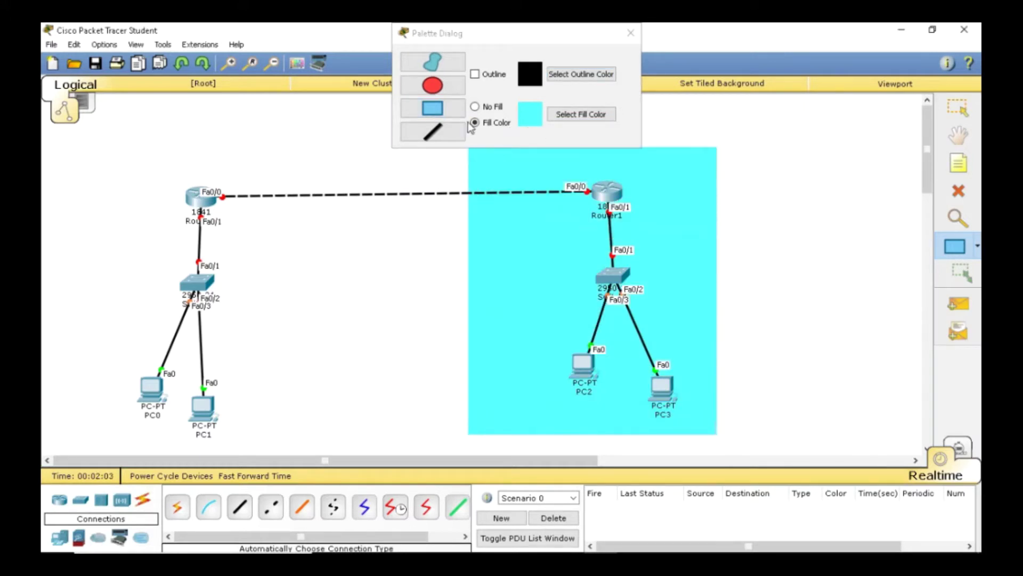
Draw a light green filled rectangle without outline around Router0, Switch0, PC0 and PC1.
{"action": "left_click", "coordinate": [574, 115]}
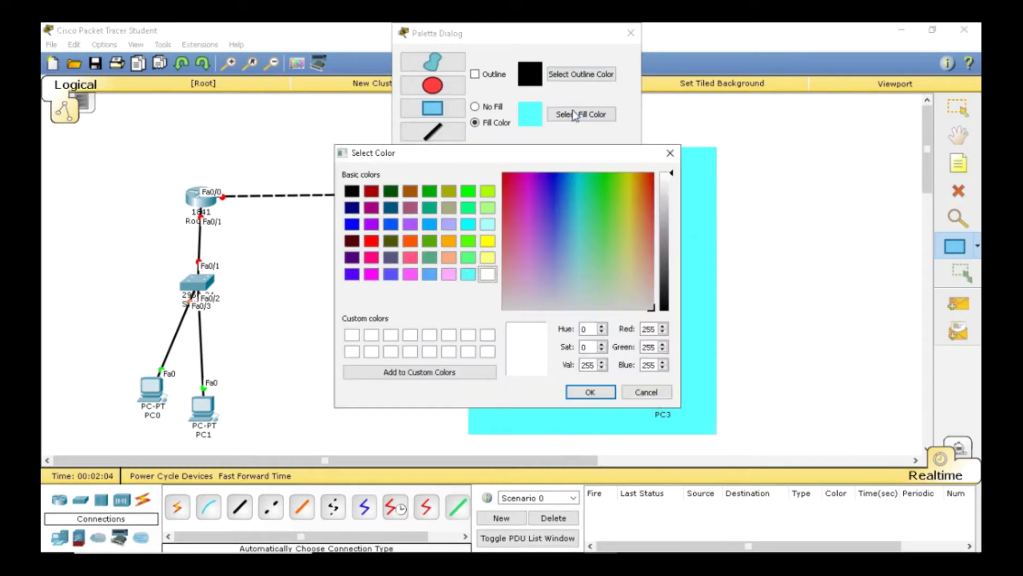
{"action": "left_click", "coordinate": [468, 257]}
{"action": "left_click", "coordinate": [582, 392]}
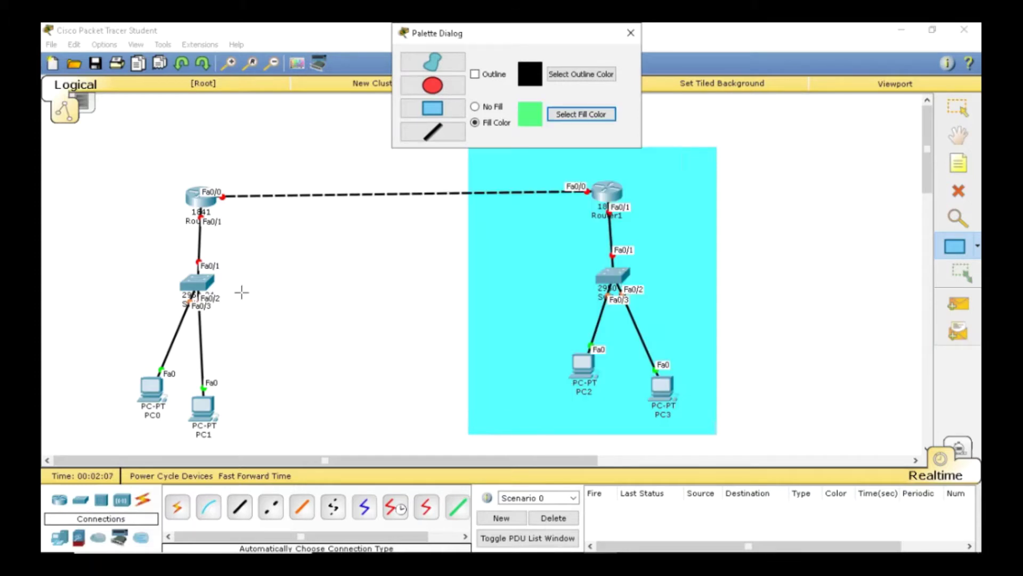
{"action": "left_click_drag", "start_coordinate": [109, 168], "coordinate": [360, 450]}
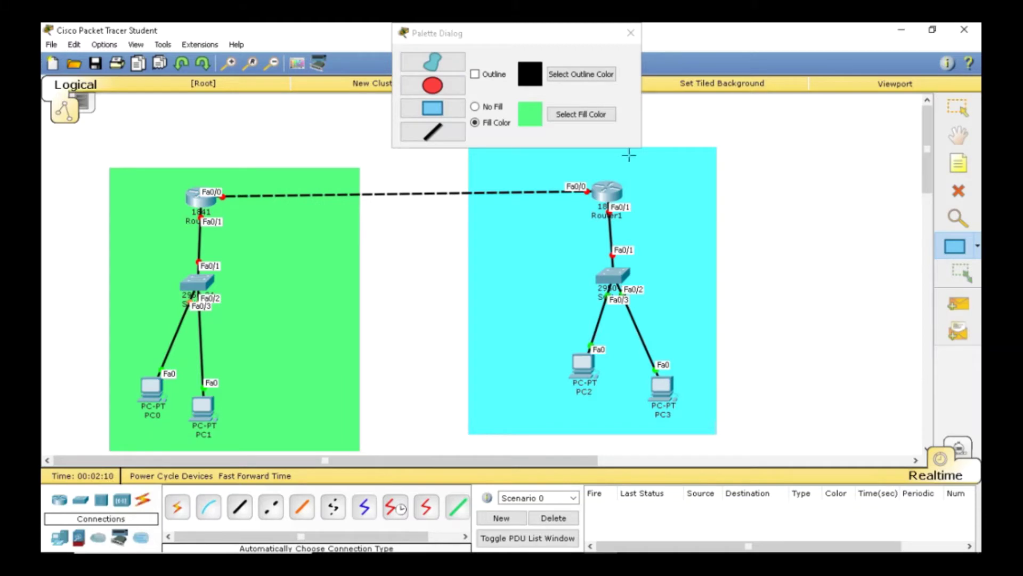
{"action": "left_click", "coordinate": [631, 33]}
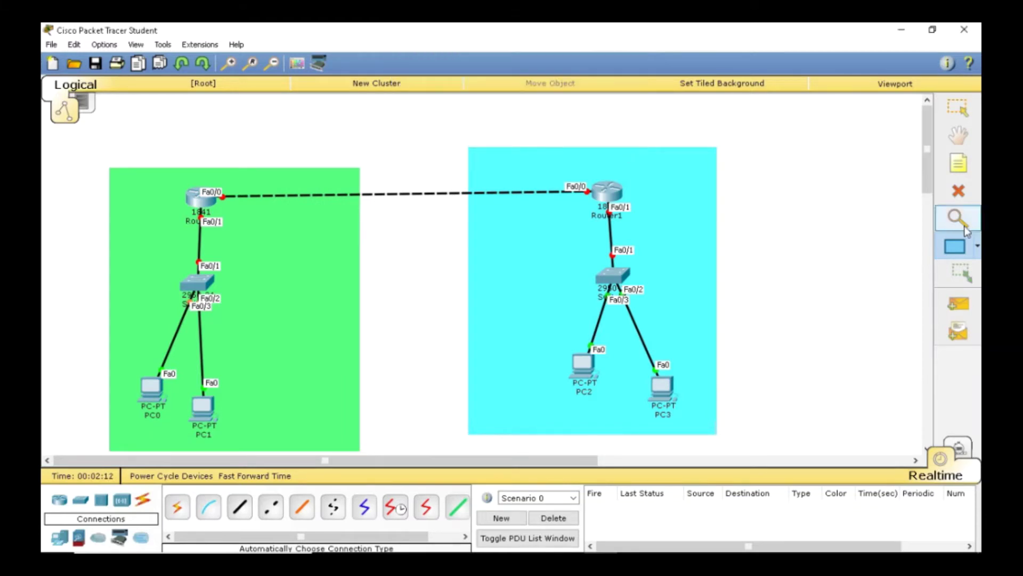
{"action": "left_click", "coordinate": [963, 110]}
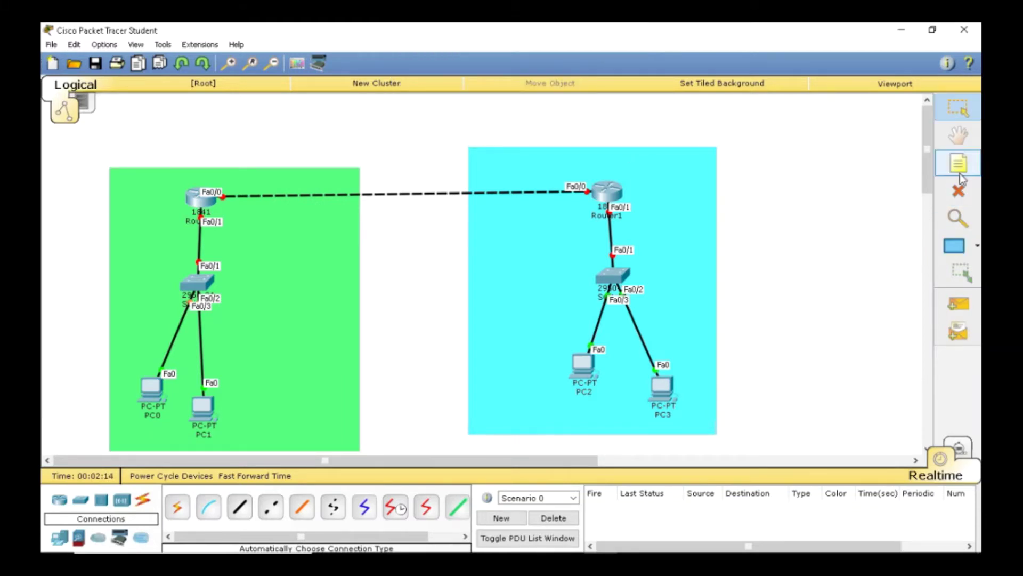
Place a note reading "OSPF ROUTING" in the white gap between the green and cyan areas.
{"action": "left_click", "coordinate": [959, 165]}
{"action": "left_click", "coordinate": [390, 270]}
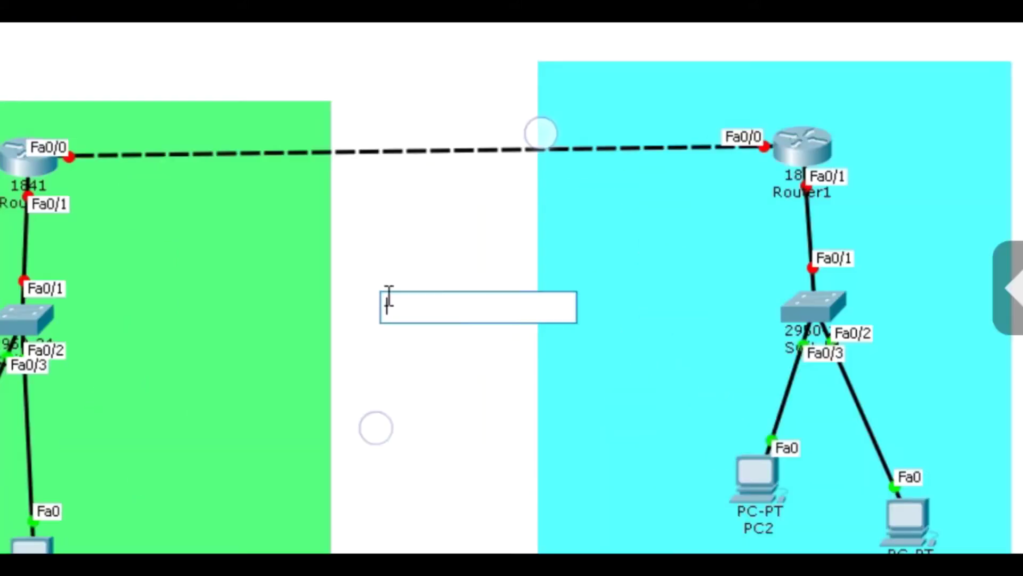
{"action": "type", "text": "OSPF RO"}
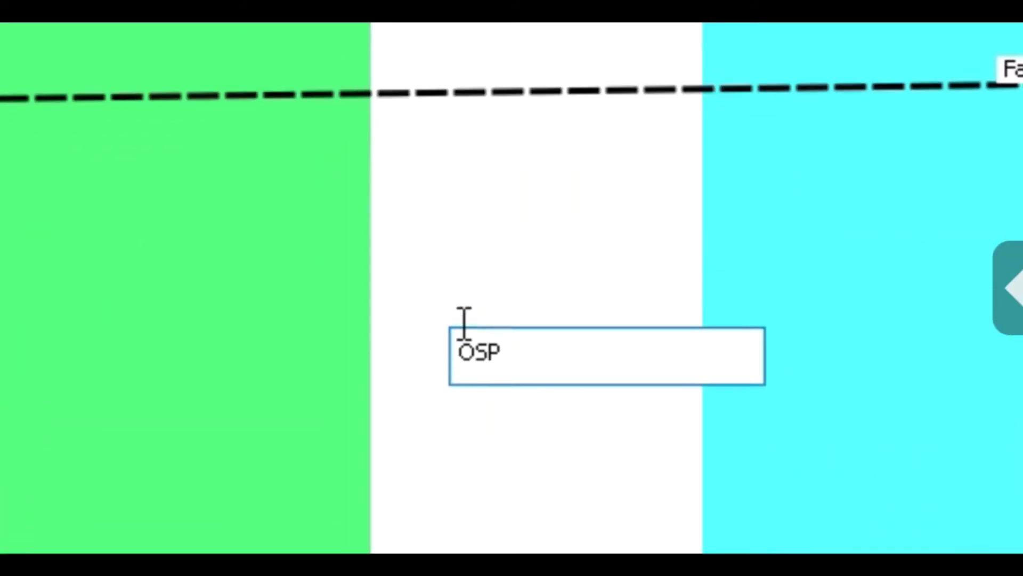
{"action": "type", "text": "UTING"}
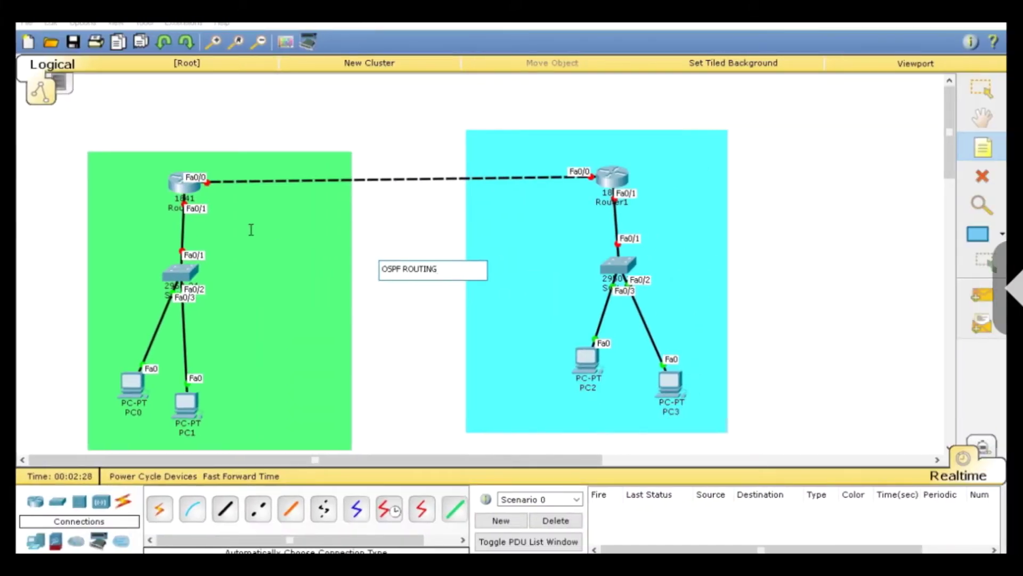
Label the green area with a "CLASS A" note and the cyan area with a "CLASS B" note.
{"action": "left_click", "coordinate": [111, 158]}
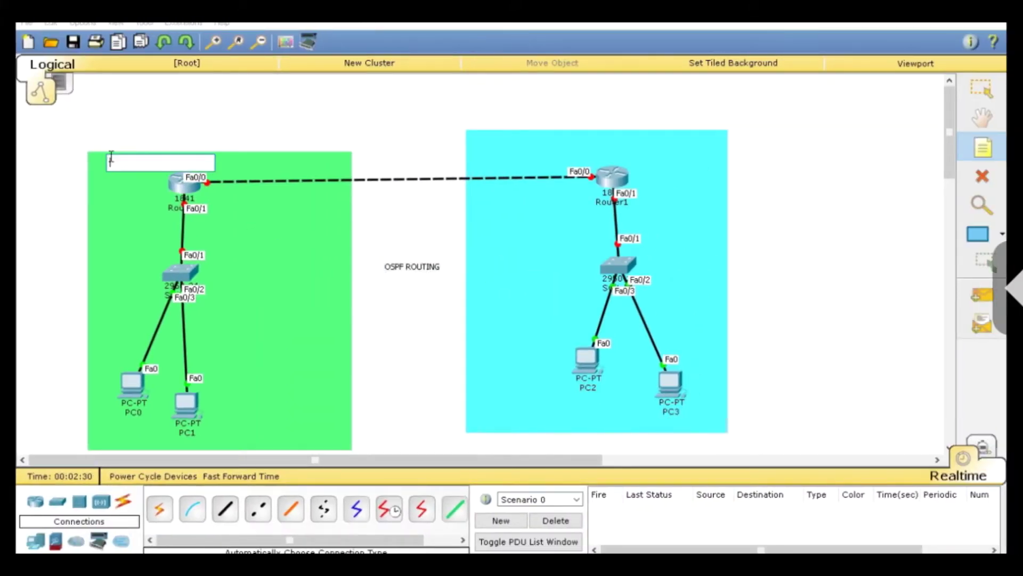
{"action": "left_click", "coordinate": [85, 224]}
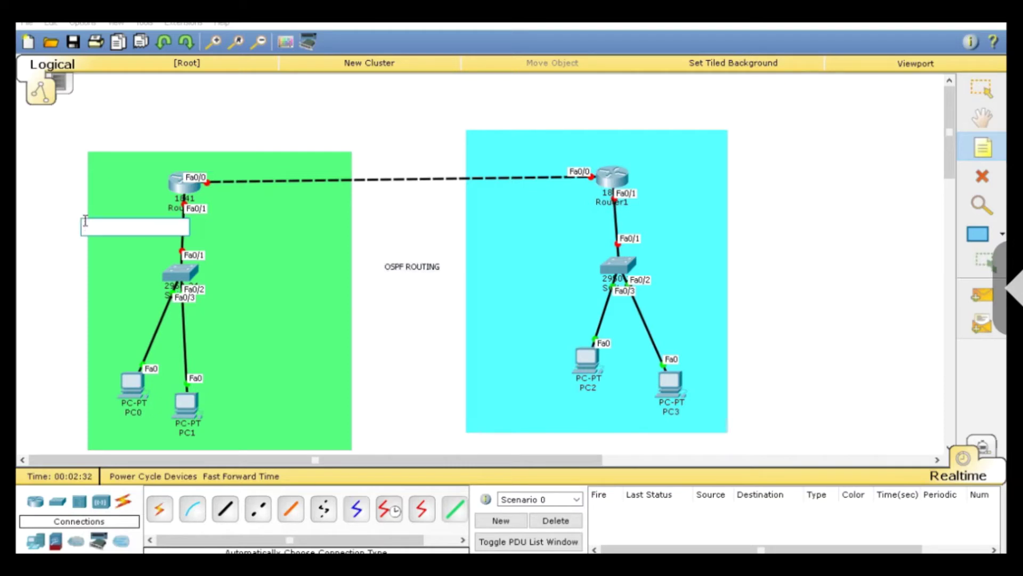
{"action": "type", "text": "CLASS A"}
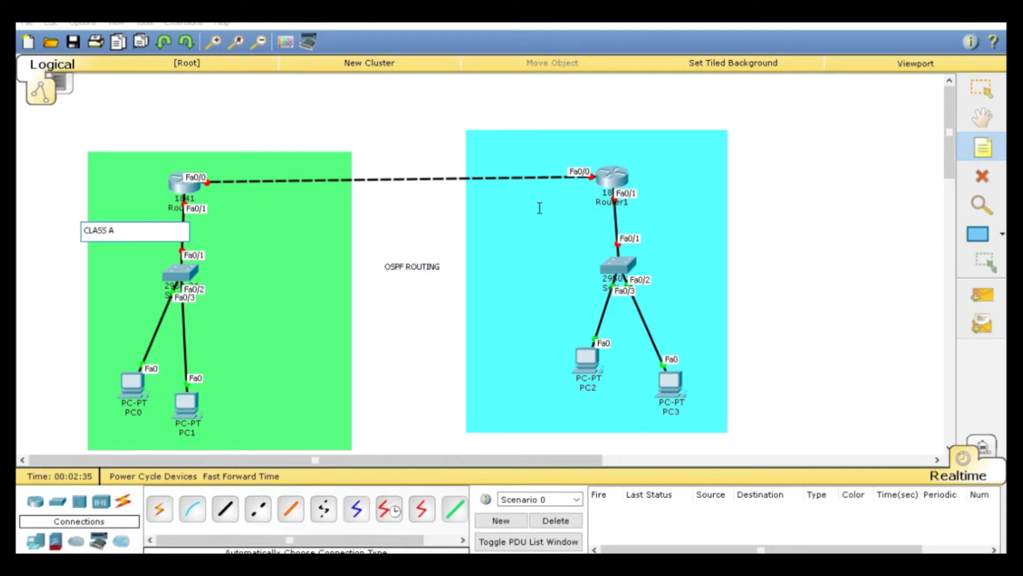
{"action": "left_click", "coordinate": [706, 236]}
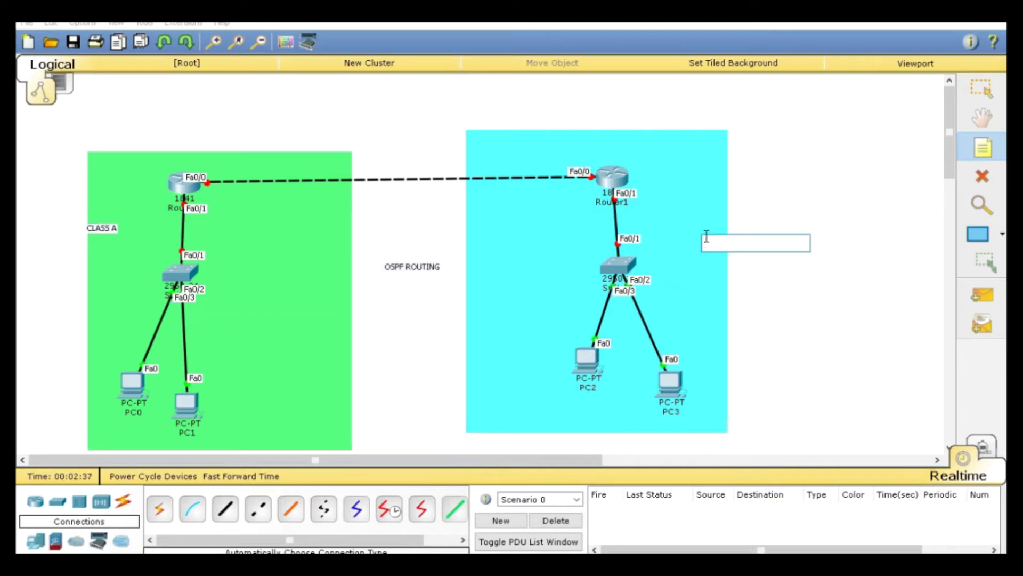
{"action": "type", "text": "CLASS B"}
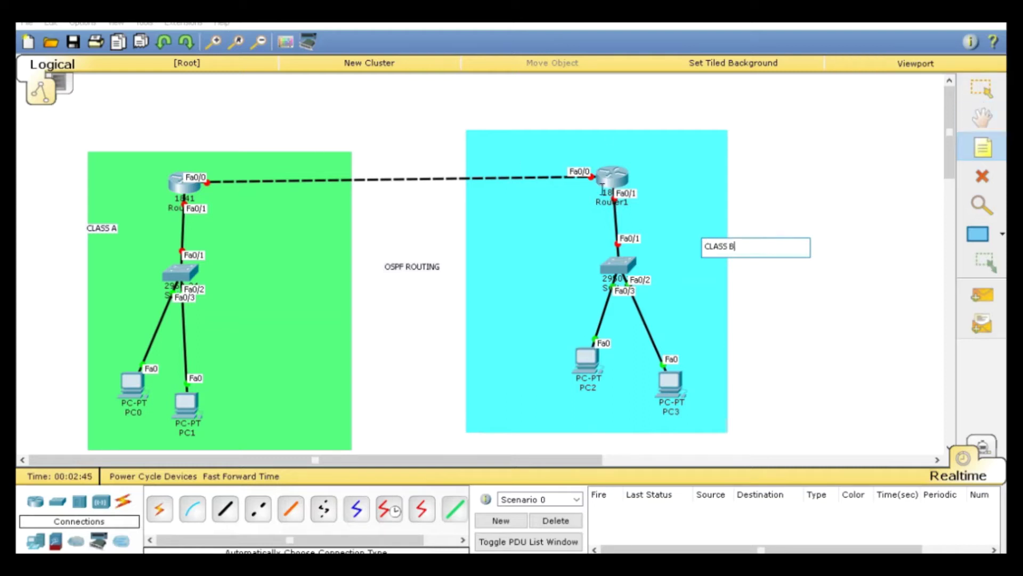
Add address notes at both ends of the router-to-router link: 20.0.0.1 by Router0's Fa0/0 and 20.0.0.2 by Router1's Fa0/0.
{"action": "left_click", "coordinate": [228, 166]}
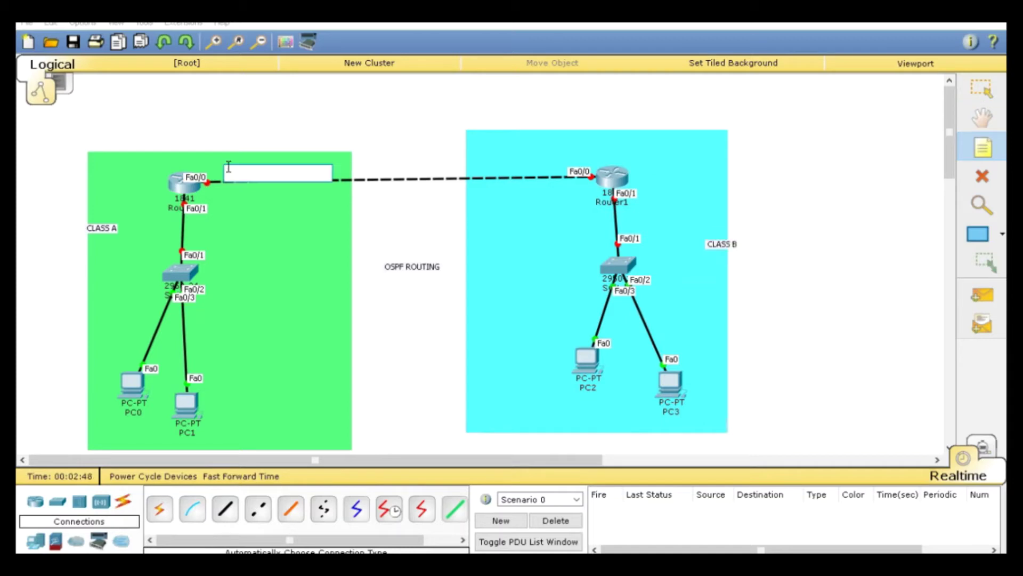
{"action": "type", "text": "20.0.0."}
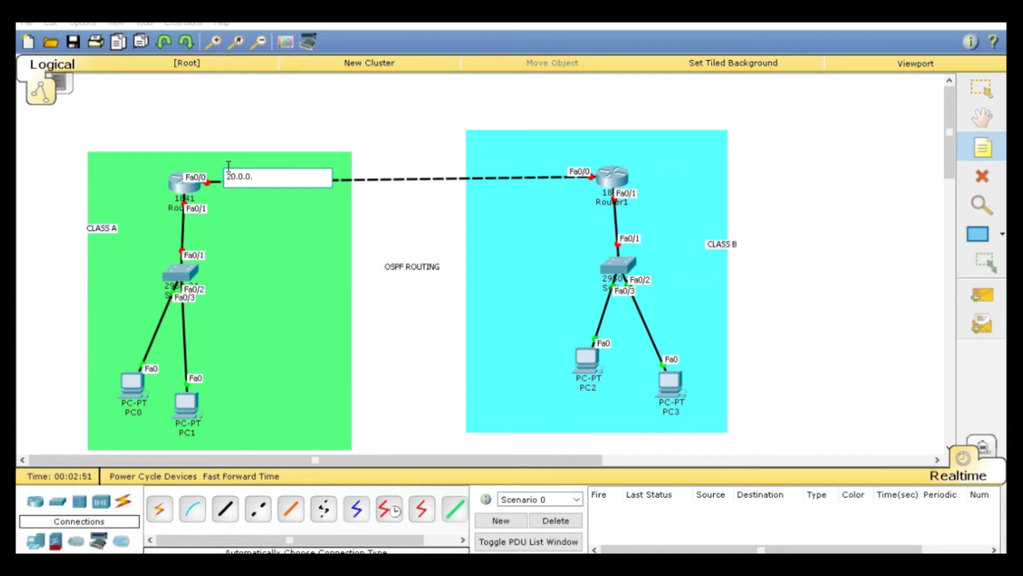
{"action": "type", "text": "1"}
{"action": "left_click", "coordinate": [573, 149]}
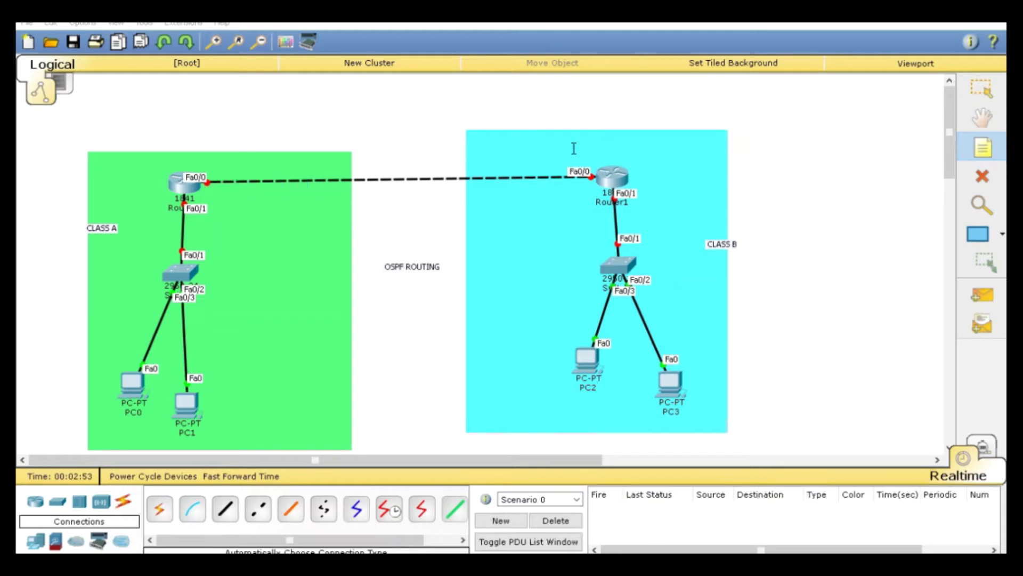
{"action": "type", "text": "20.0.0.2"}
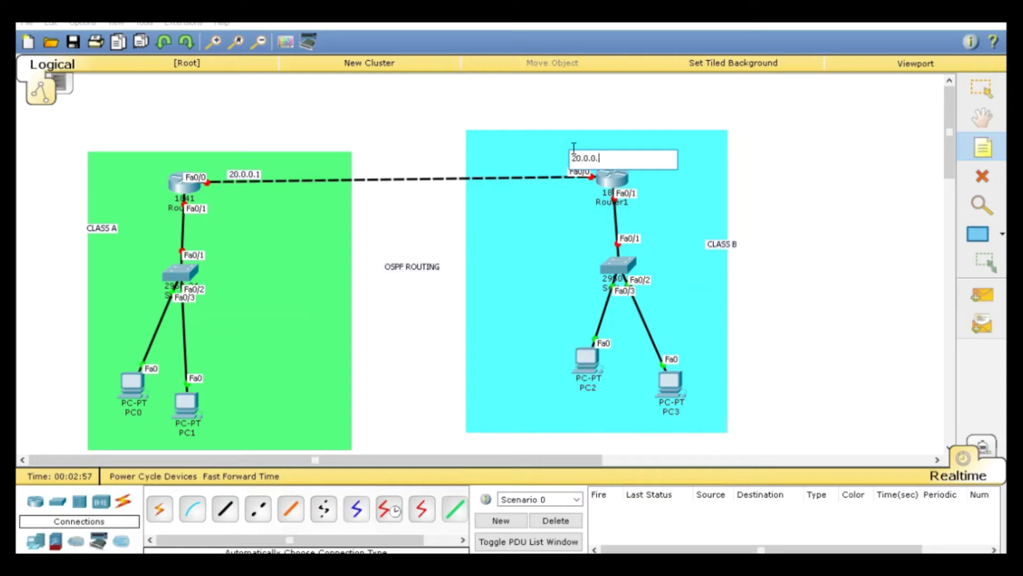
Add address notes beside the router-to-switch links: 10.0.0.1 for Router0's Fa0/1 and 172.16.0.1 for Router1's Fa0/1.
{"action": "left_click", "coordinate": [206, 238]}
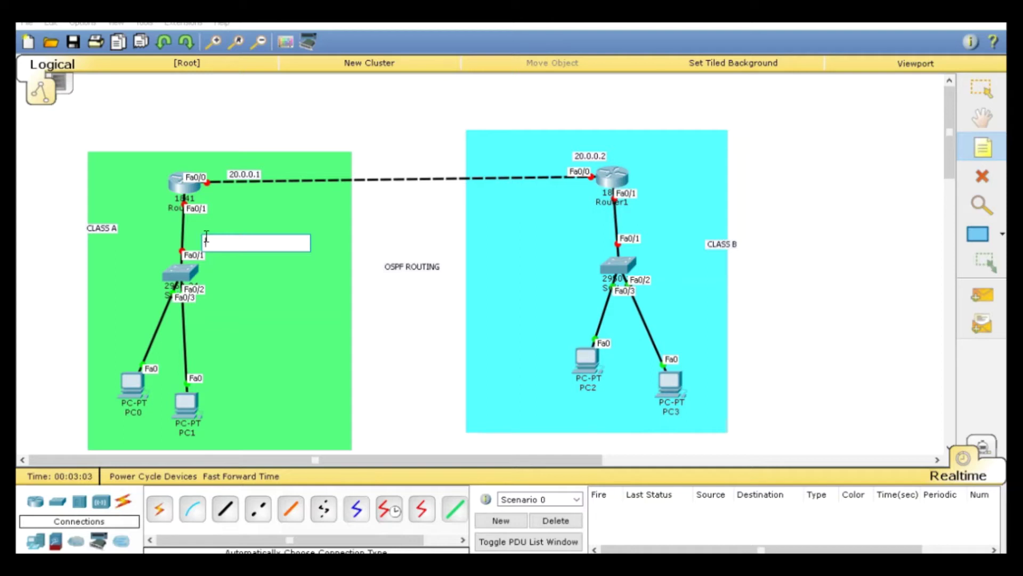
{"action": "type", "text": "10.0.0.1"}
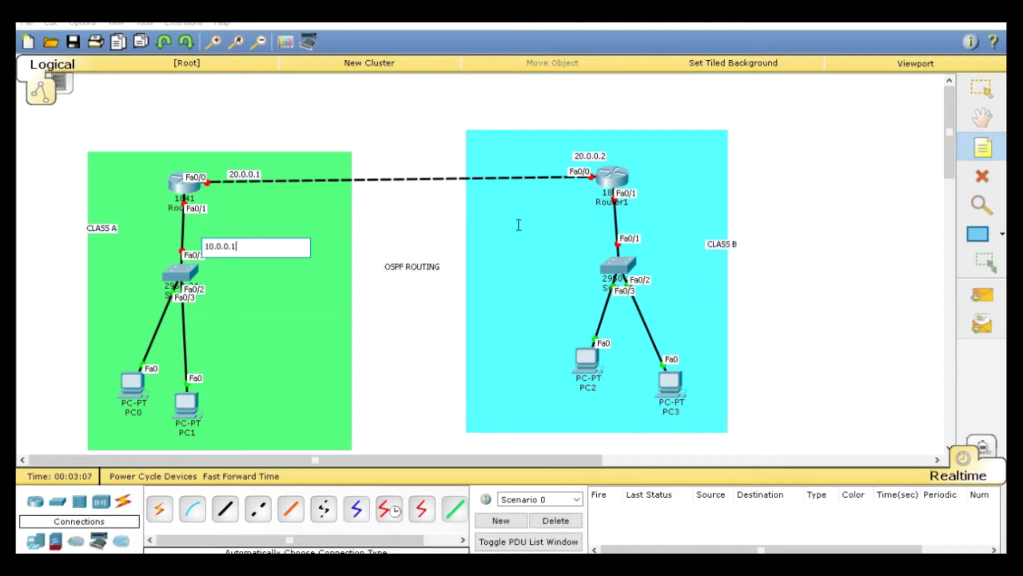
{"action": "left_click", "coordinate": [647, 215]}
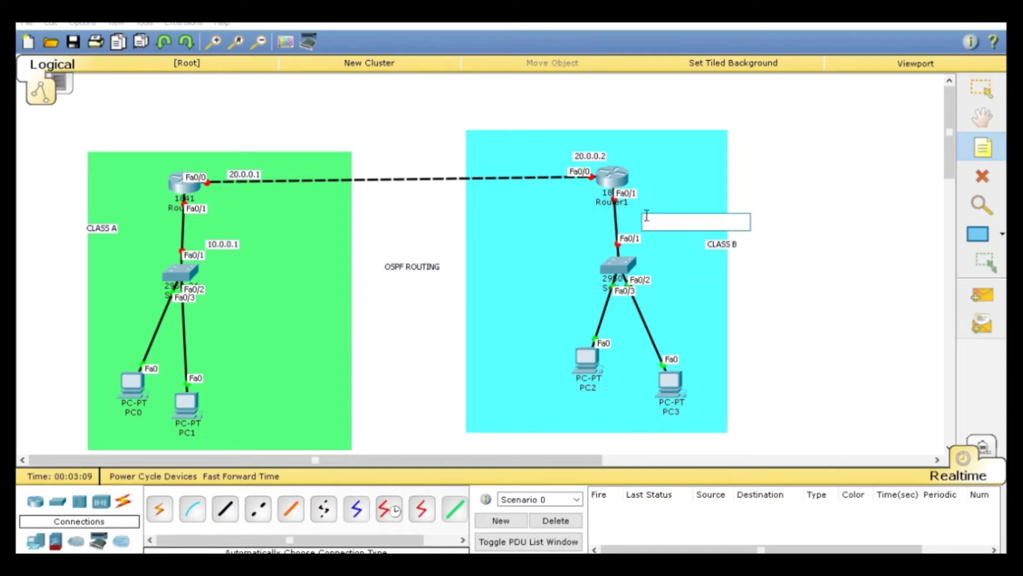
{"action": "type", "text": "172"}
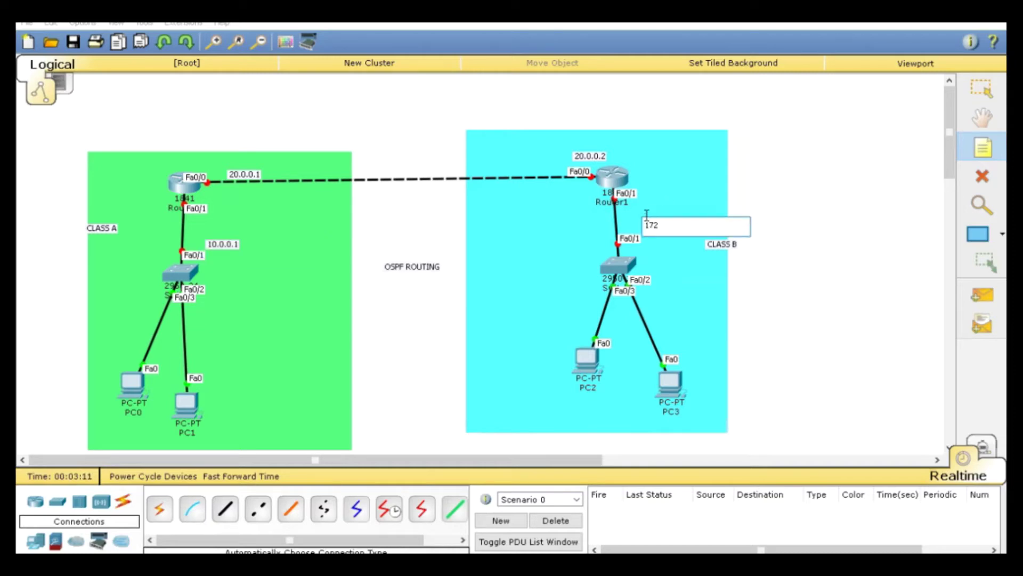
{"action": "type", "text": ".16.0.1"}
{"action": "left_click", "coordinate": [993, 91]}
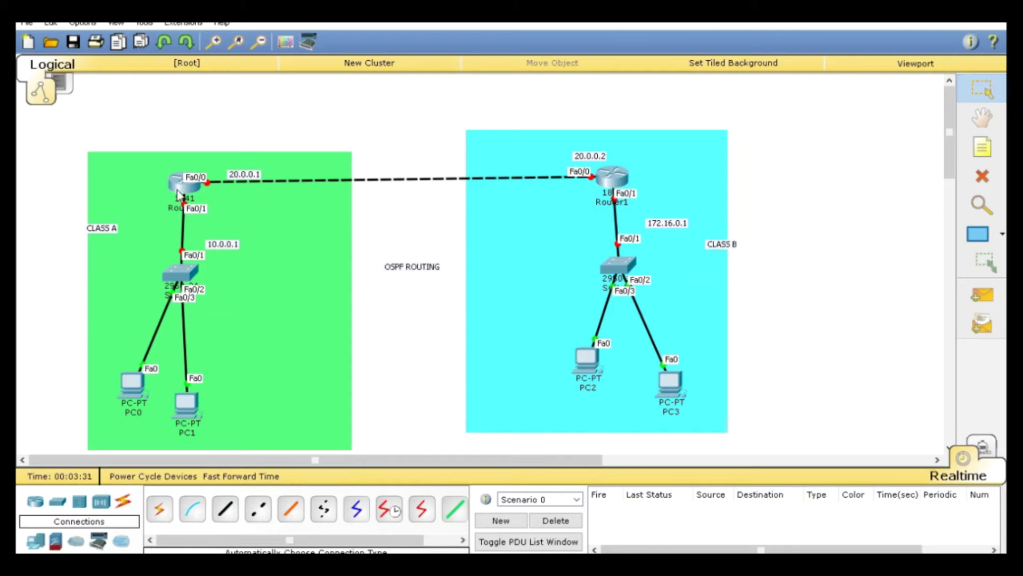
Open Router0's command line, decline the initial configuration dialog and enter global configuration mode.
{"action": "left_click", "coordinate": [180, 186]}
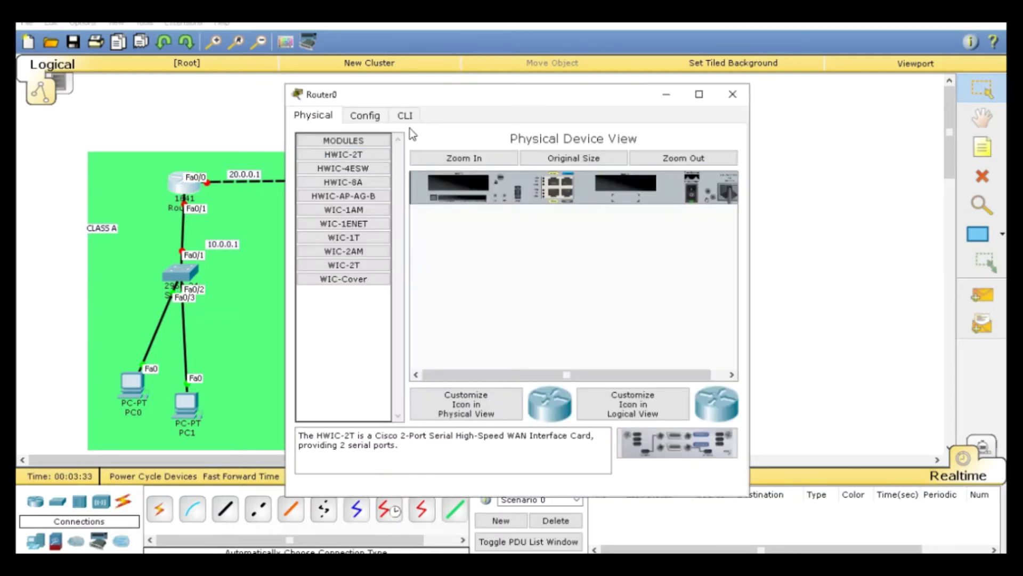
{"action": "left_click", "coordinate": [405, 116]}
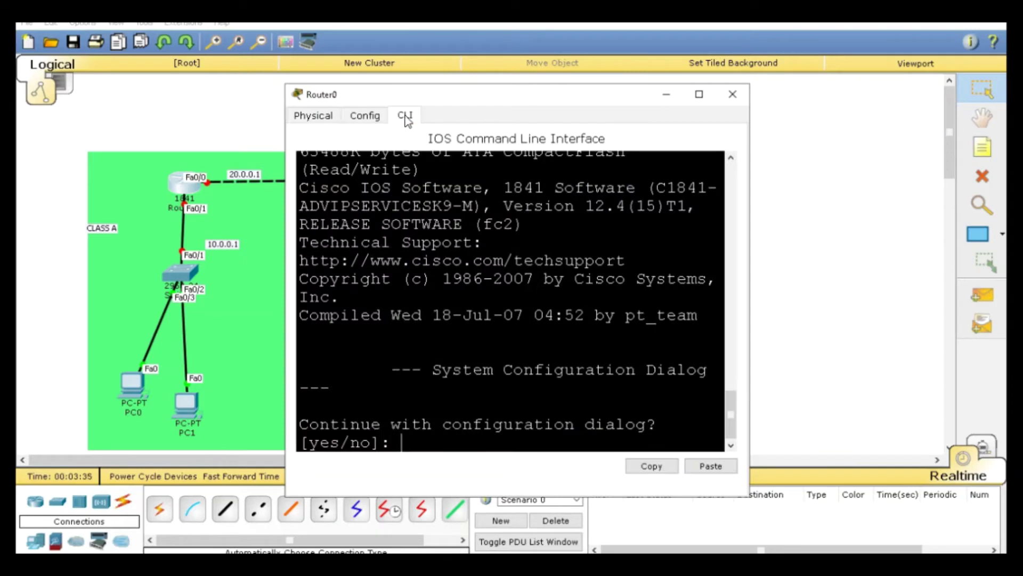
{"action": "type", "text": "n"}
{"action": "key", "text": "Return"}
{"action": "key", "text": "Return"}
{"action": "key", "text": "Return"}
{"action": "type", "text": "en"}
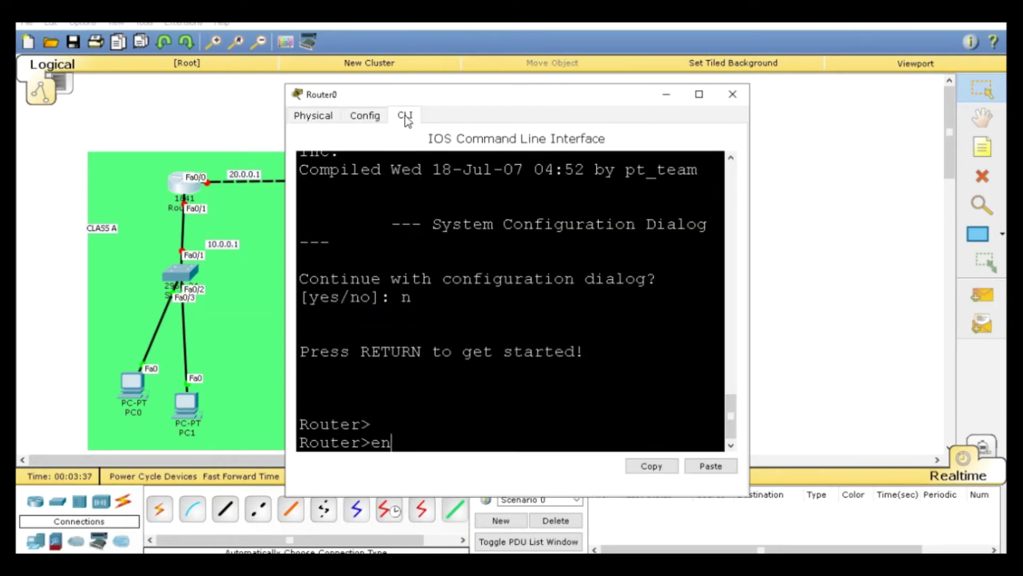
{"action": "key", "text": "Return"}
{"action": "type", "text": "conf"}
{"action": "key", "text": "Return"}
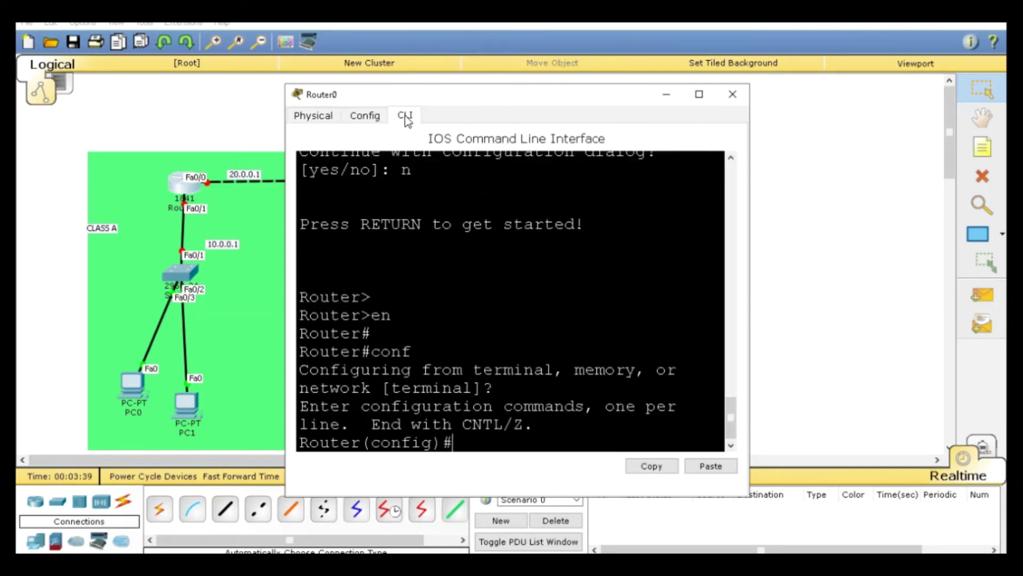
Assign 20.0.0.1 with mask 255.0.0.0 to Router0's interface fa 0/0 and enable the interface.
{"action": "type", "text": "int fa 0/0"}
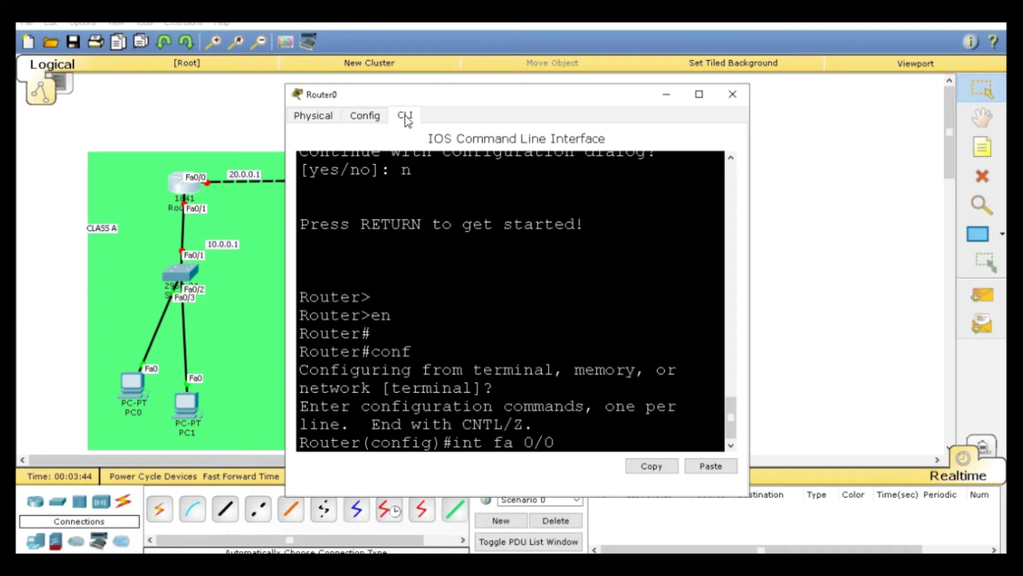
{"action": "key", "text": "Return"}
{"action": "key", "text": "Return"}
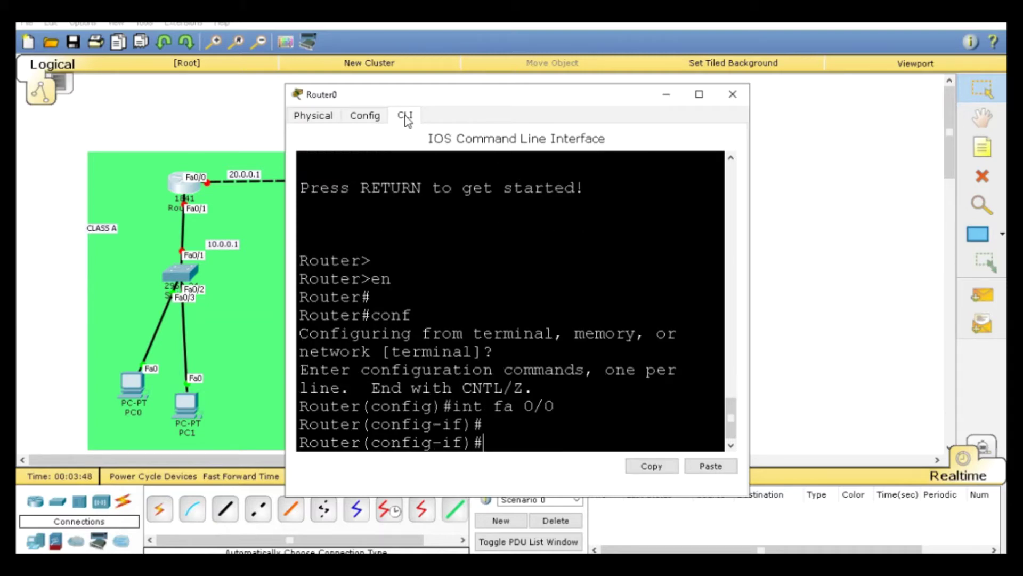
{"action": "type", "text": "ip add 20.0.0"}
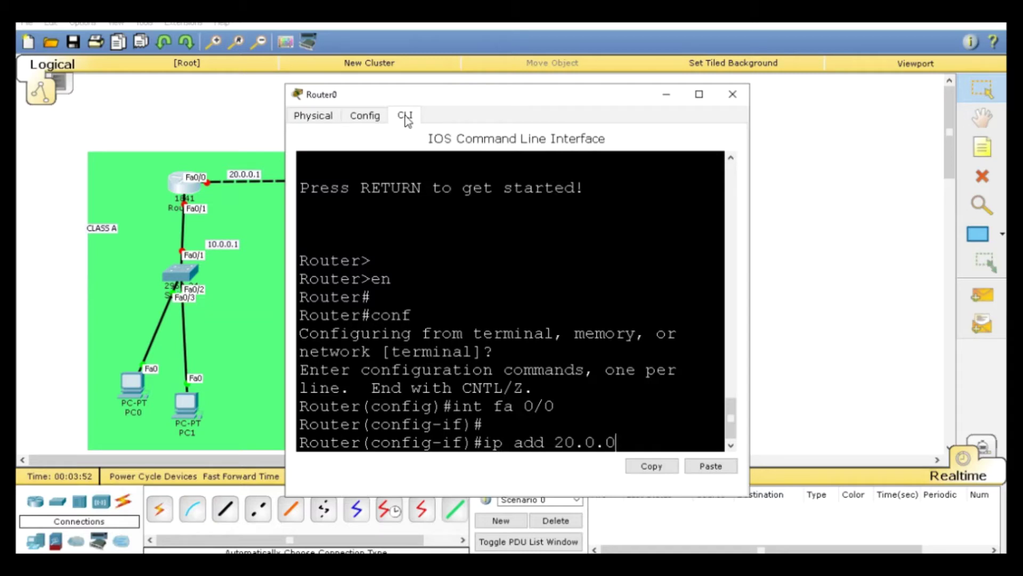
{"action": "type", "text": ".1 255.0.0.0"}
{"action": "key", "text": "Return"}
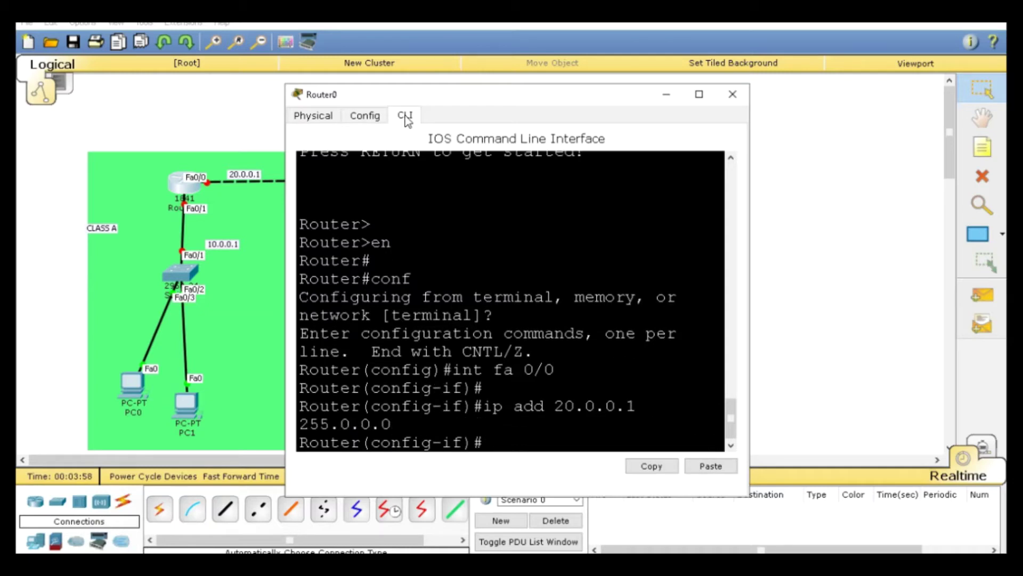
{"action": "type", "text": "no shut"}
{"action": "key", "text": "Return"}
{"action": "key", "text": "Return"}
{"action": "key", "text": "Return"}
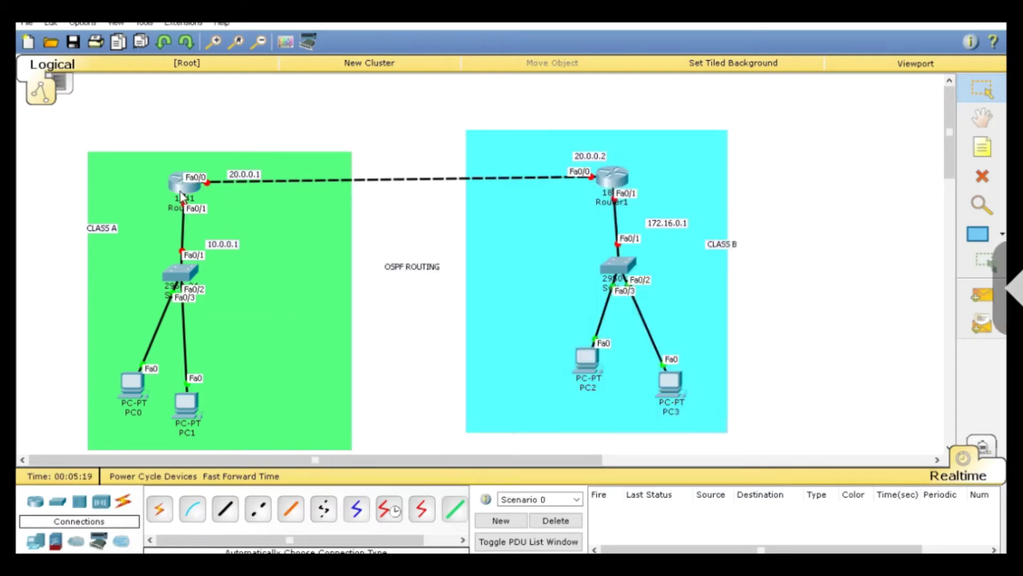
Assign 10.0.0.1 with mask 255.0.0.0 to Router0's interface fa0/1 and enable the interface.
{"action": "left_click", "coordinate": [183, 184]}
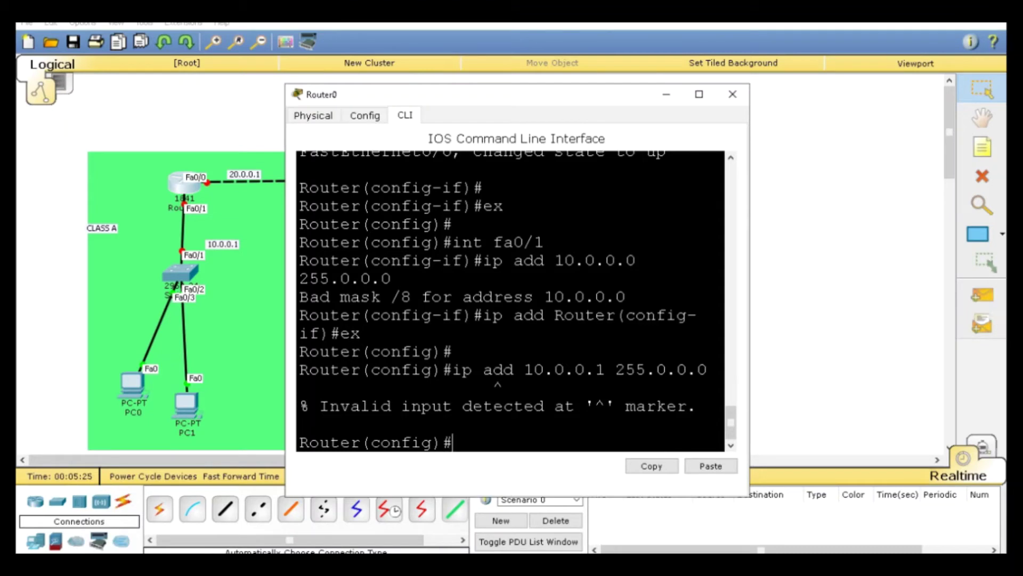
{"action": "type", "text": "int fa0/1"}
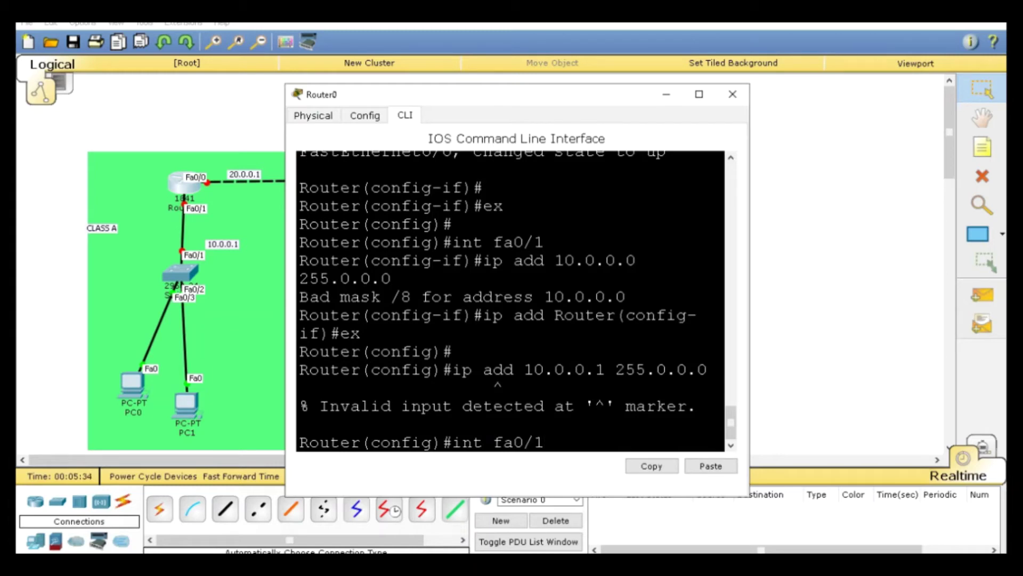
{"action": "key", "text": "Return"}
{"action": "type", "text": "ip ad"}
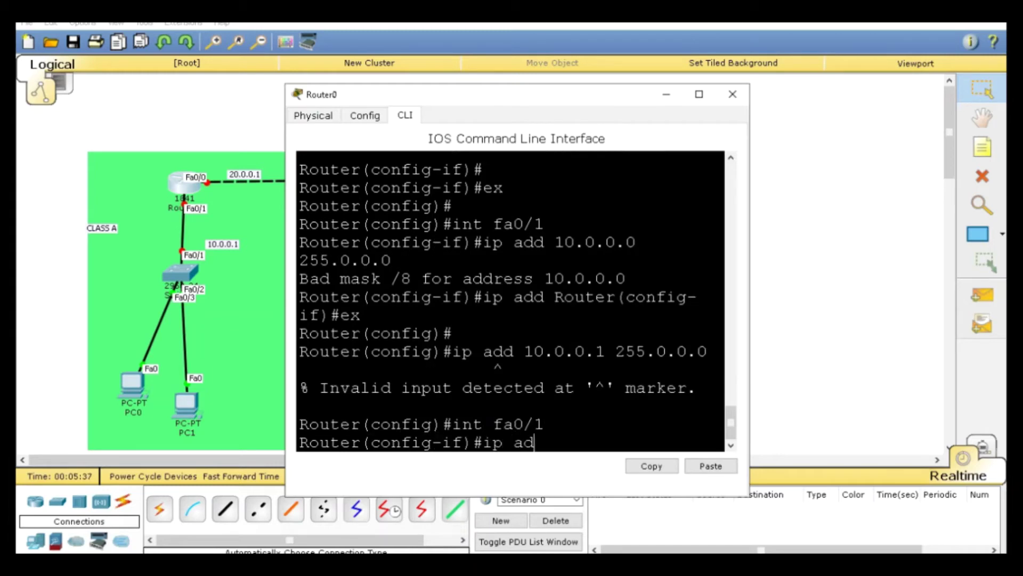
{"action": "type", "text": "d 10.0.0.1 255.0.0.0"}
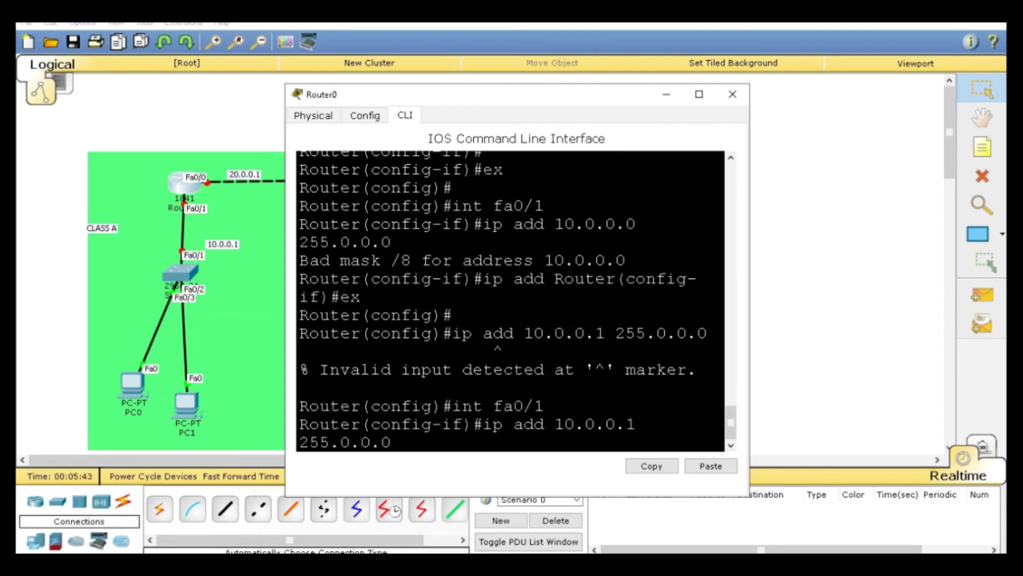
{"action": "key", "text": "Return"}
{"action": "type", "text": "no shut"}
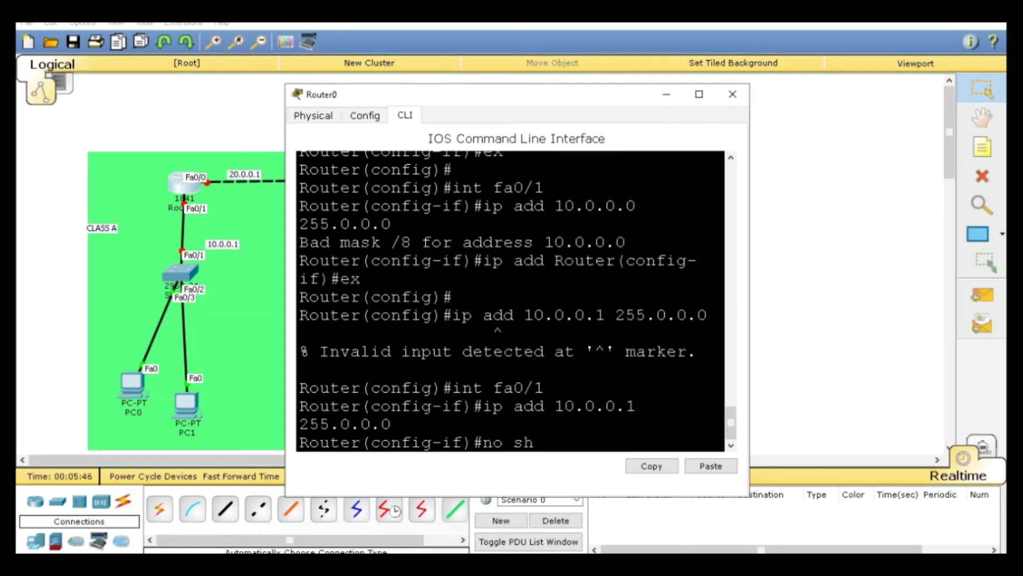
{"action": "key", "text": "Return"}
{"action": "key", "text": "Return"}
{"action": "key", "text": "Return"}
{"action": "key", "text": "Return"}
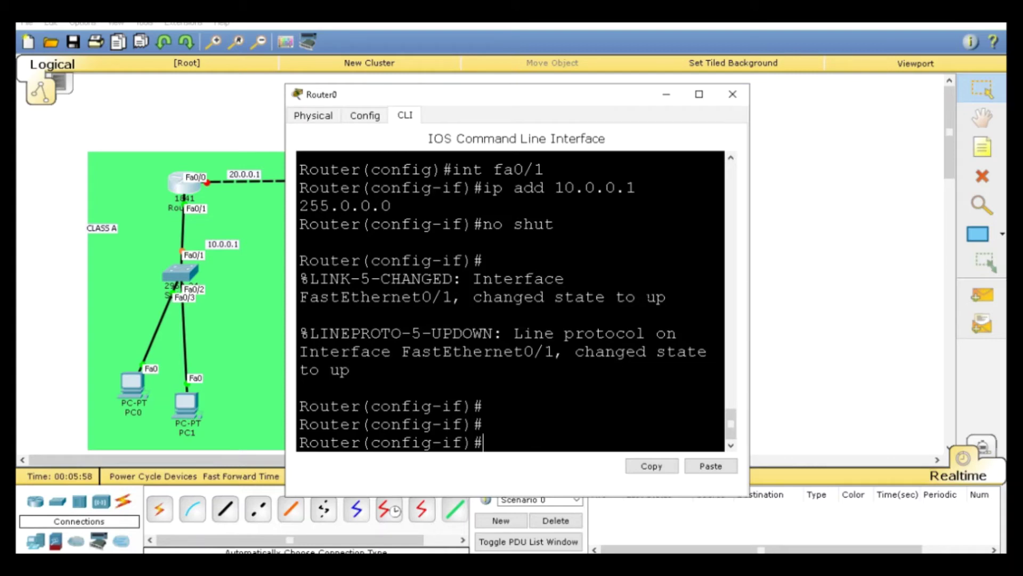
Create the DHCP pool pool1 on Router0 with network 10.0.0.1 and mask 255.0.0.0.
{"action": "type", "text": "ip dhcp pool pool1"}
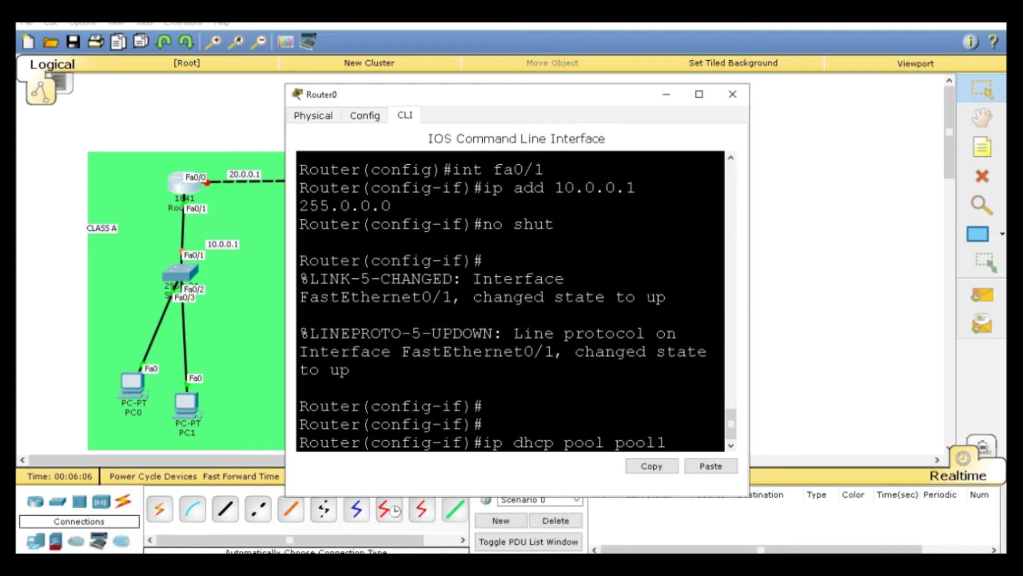
{"action": "key", "text": "Return"}
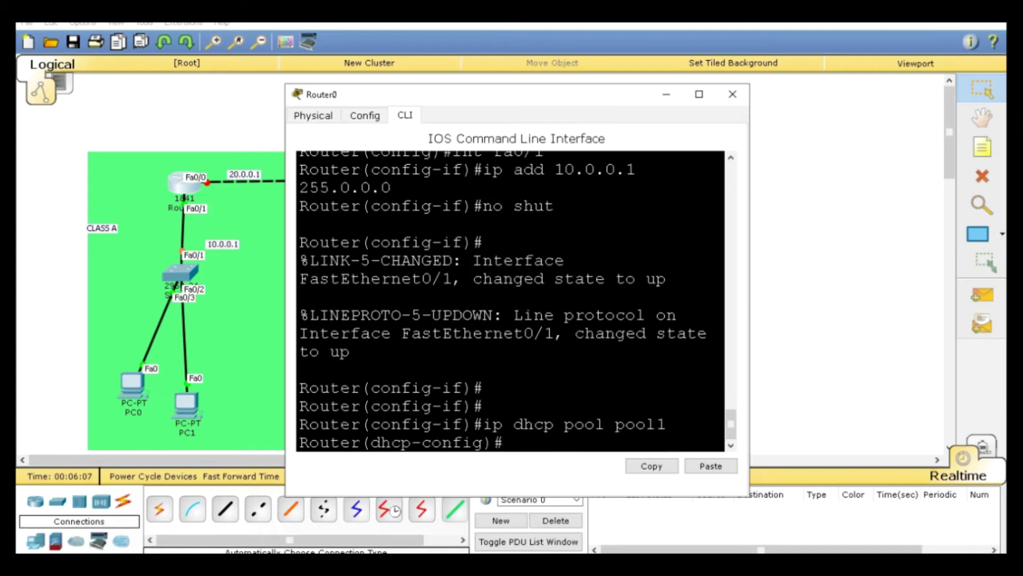
{"action": "type", "text": "net"}
{"action": "key", "text": "Tab"}
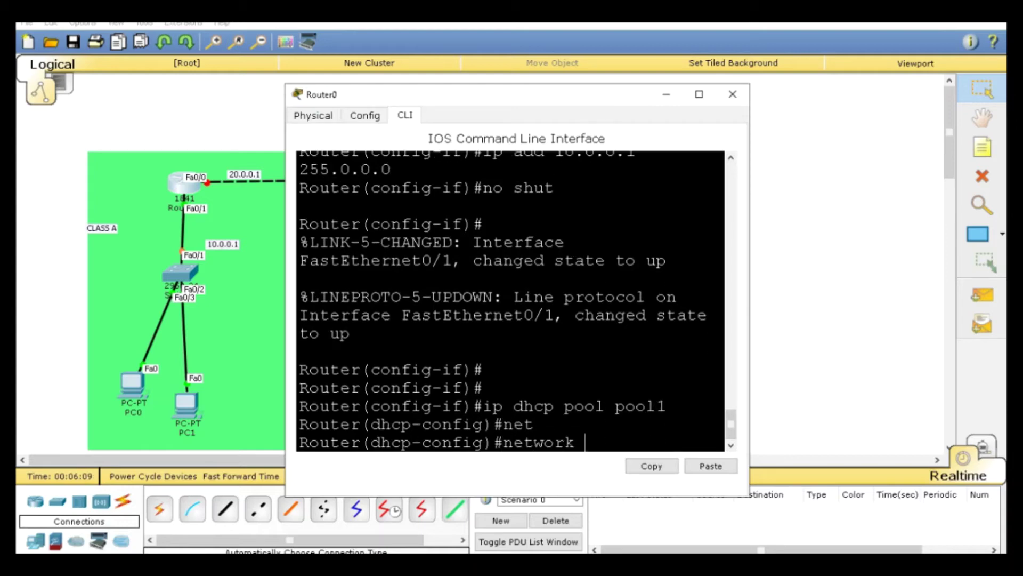
{"action": "type", "text": "10.0.0.1 255.0.0.0"}
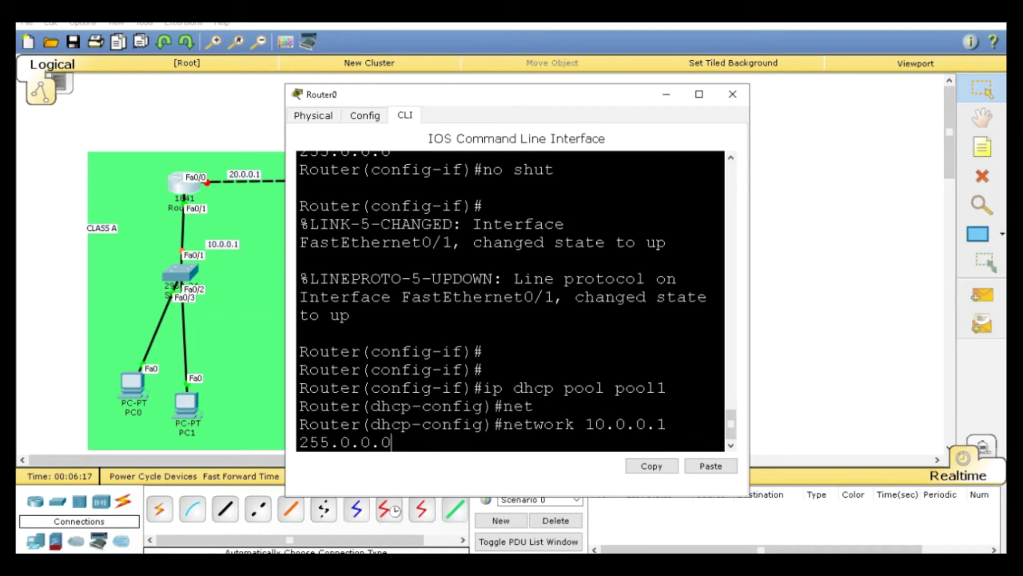
{"action": "key", "text": "Return"}
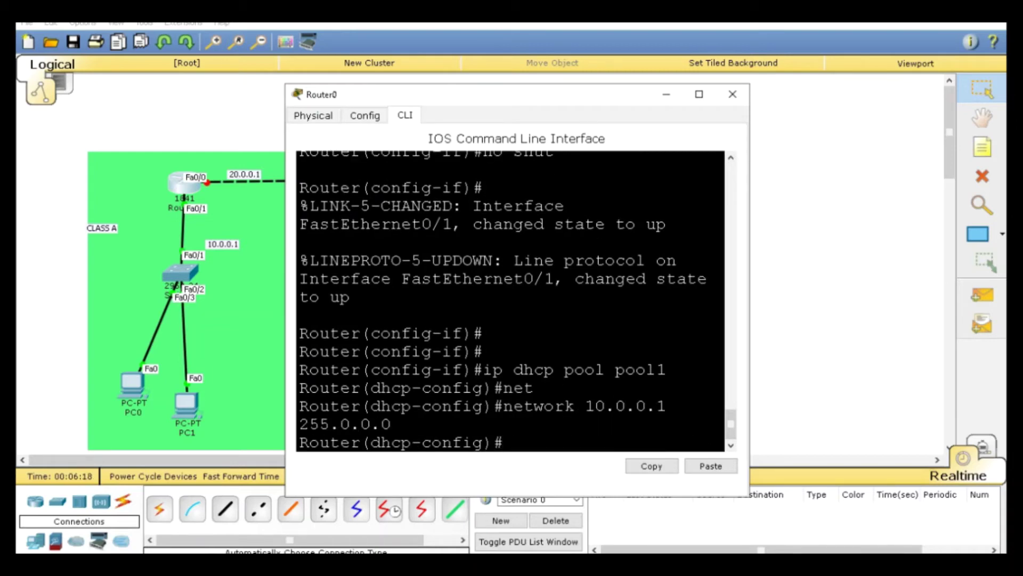
Set the pool's default router to 10.0.0.1 and save Router0's configuration.
{"action": "type", "text": "def"}
{"action": "key", "text": "Tab"}
{"action": "type", "text": "10"}
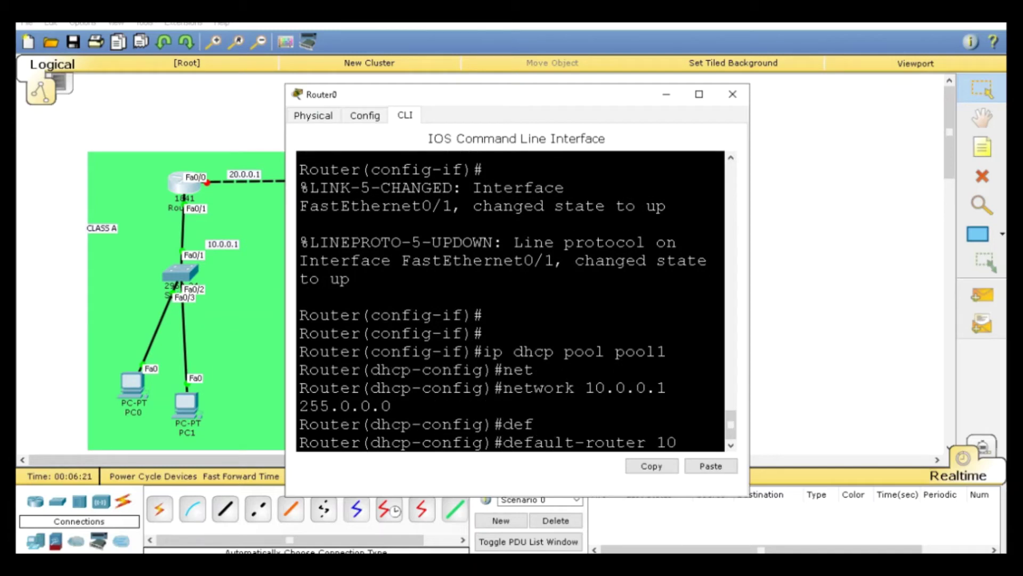
{"action": "type", "text": ".0.0.1"}
{"action": "key", "text": "Return"}
{"action": "type", "text": "dhcp-config)#d"}
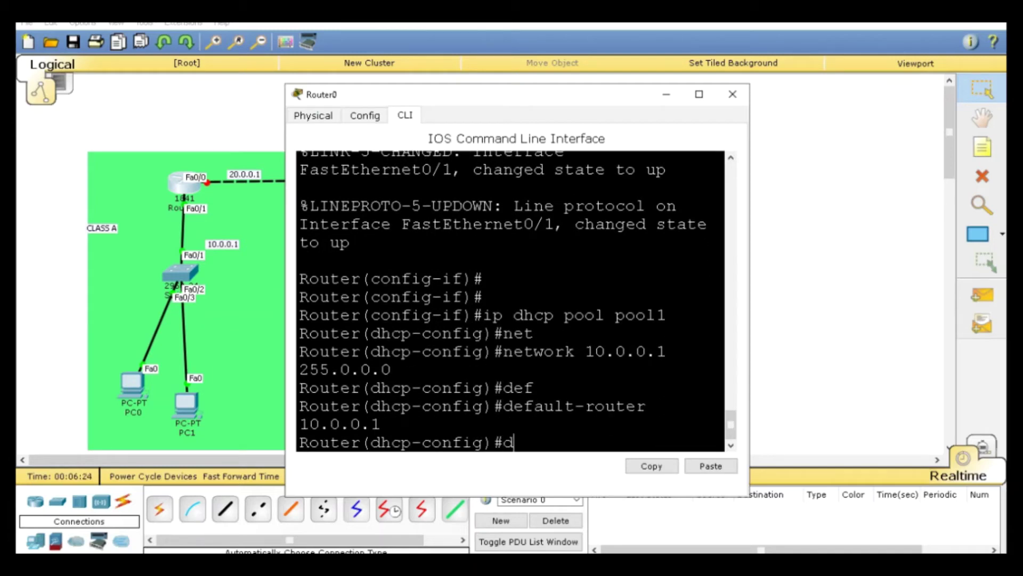
{"action": "type", "text": "o wr"}
{"action": "key", "text": "Return"}
{"action": "key", "text": "Return"}
{"action": "key", "text": "Return"}
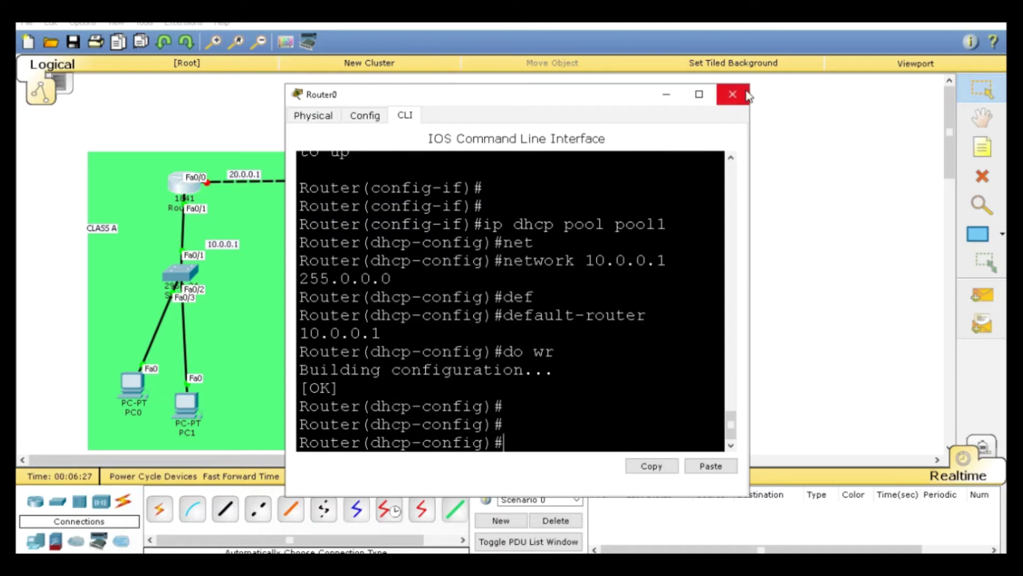
Close Router0's window and switch PC0's IP configuration to DHCP.
{"action": "left_click", "coordinate": [732, 95]}
{"action": "left_click", "coordinate": [143, 389]}
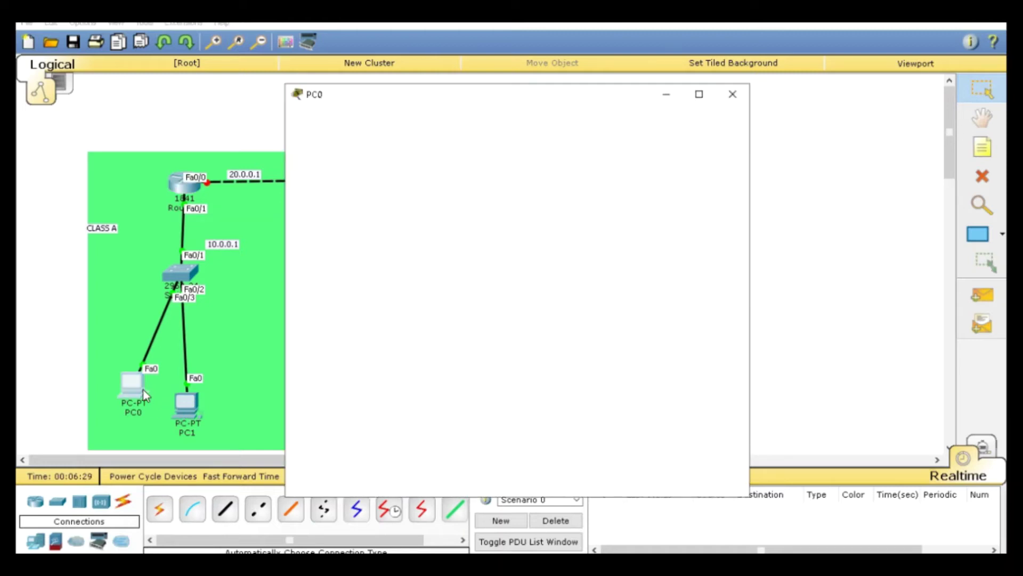
{"action": "left_click", "coordinate": [407, 119]}
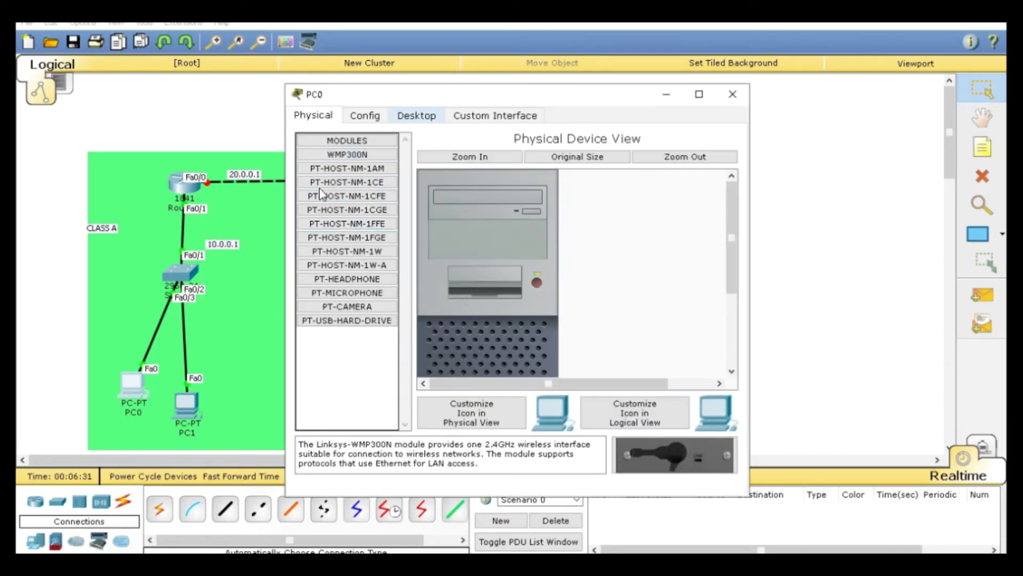
{"action": "left_click", "coordinate": [325, 181]}
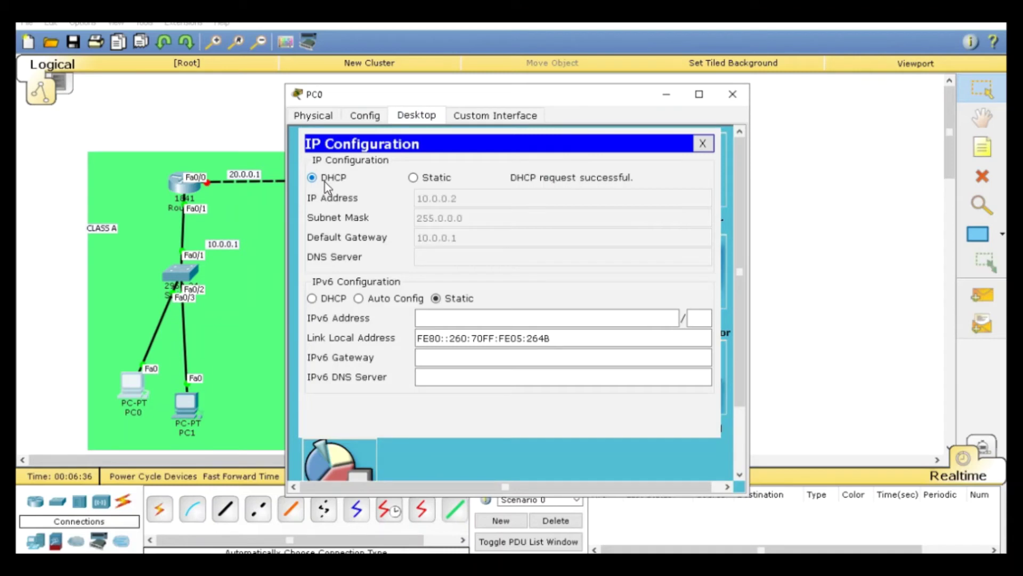
Close PC0's window, switch PC1's IP configuration to DHCP and close its window.
{"action": "left_click", "coordinate": [732, 94]}
{"action": "left_click", "coordinate": [175, 412]}
{"action": "left_click", "coordinate": [413, 117]}
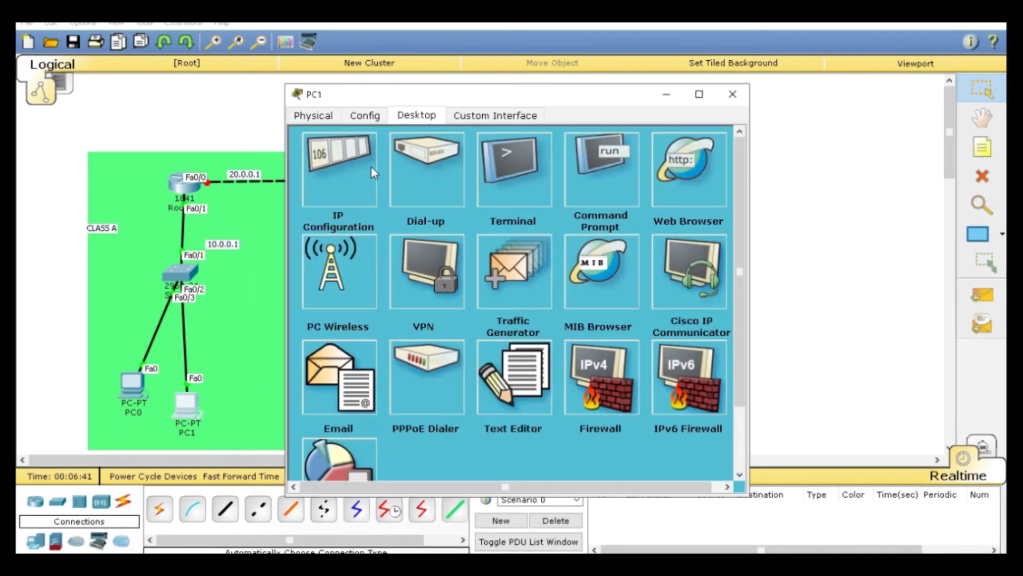
{"action": "left_click", "coordinate": [371, 165]}
{"action": "left_click", "coordinate": [335, 179]}
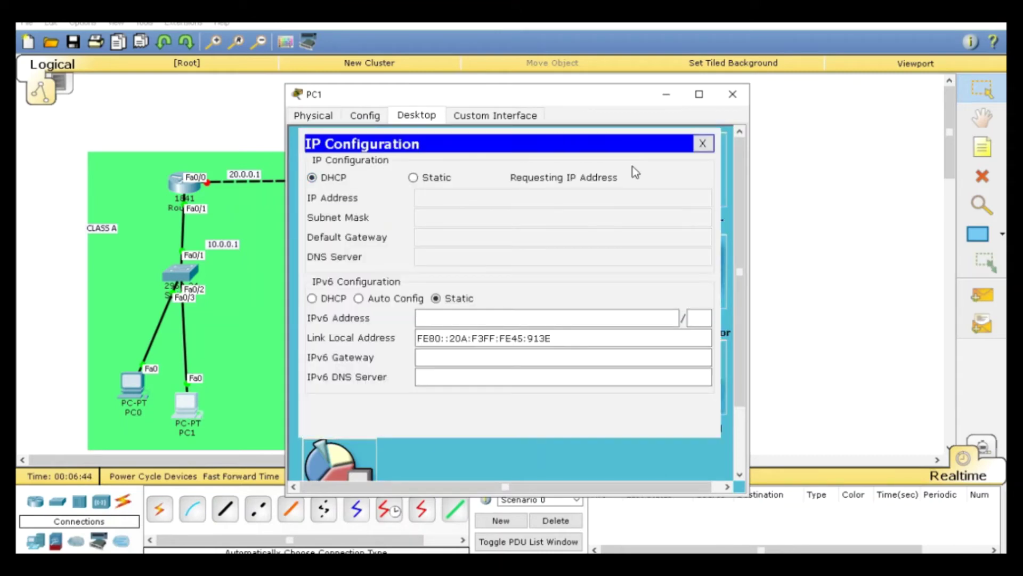
{"action": "left_click", "coordinate": [733, 94]}
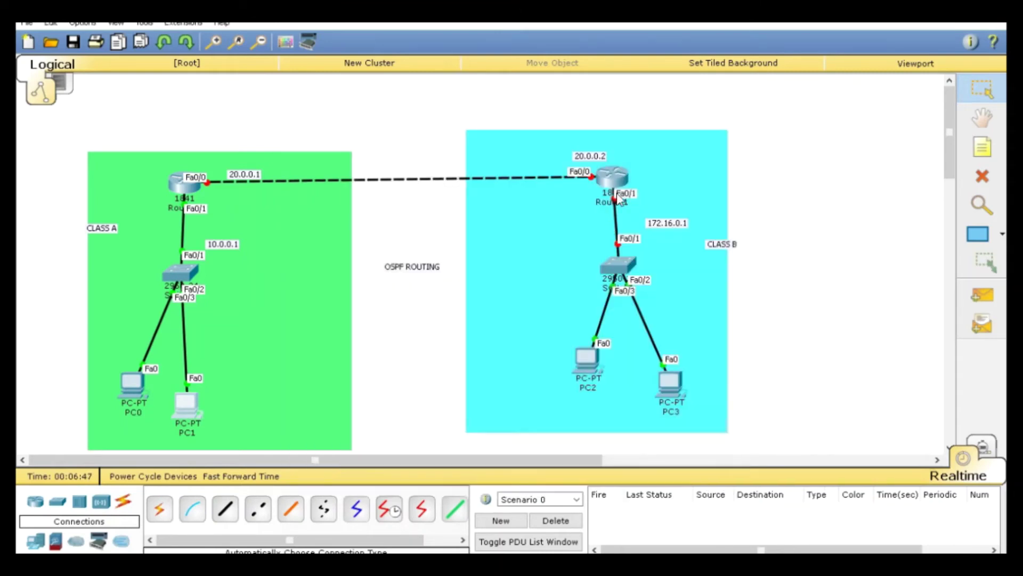
Open Router1's command line, decline the initial configuration dialog and enter global configuration mode.
{"action": "left_click", "coordinate": [616, 178]}
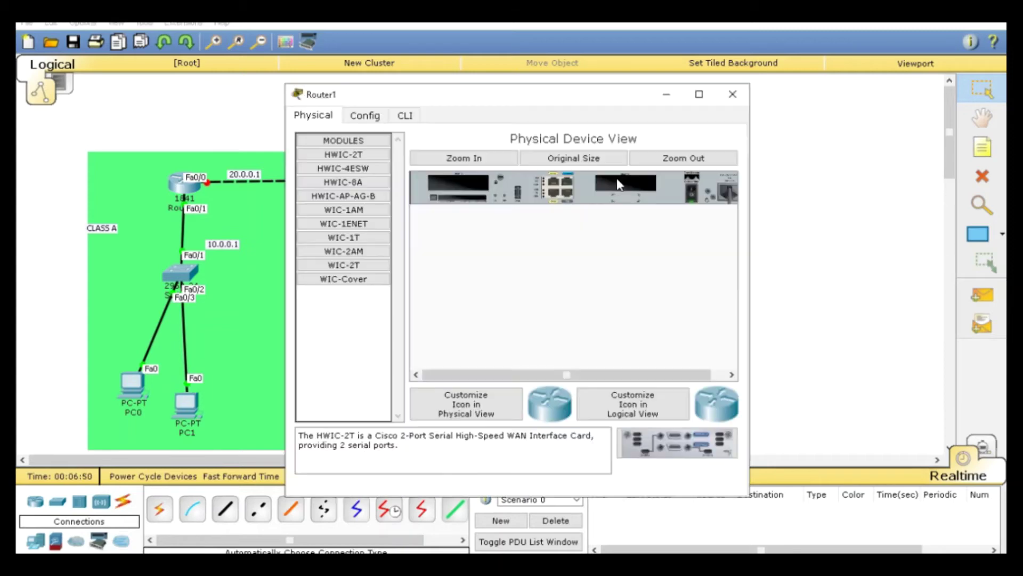
{"action": "left_click", "coordinate": [409, 118]}
{"action": "type", "text": "n"}
{"action": "key", "text": "Return"}
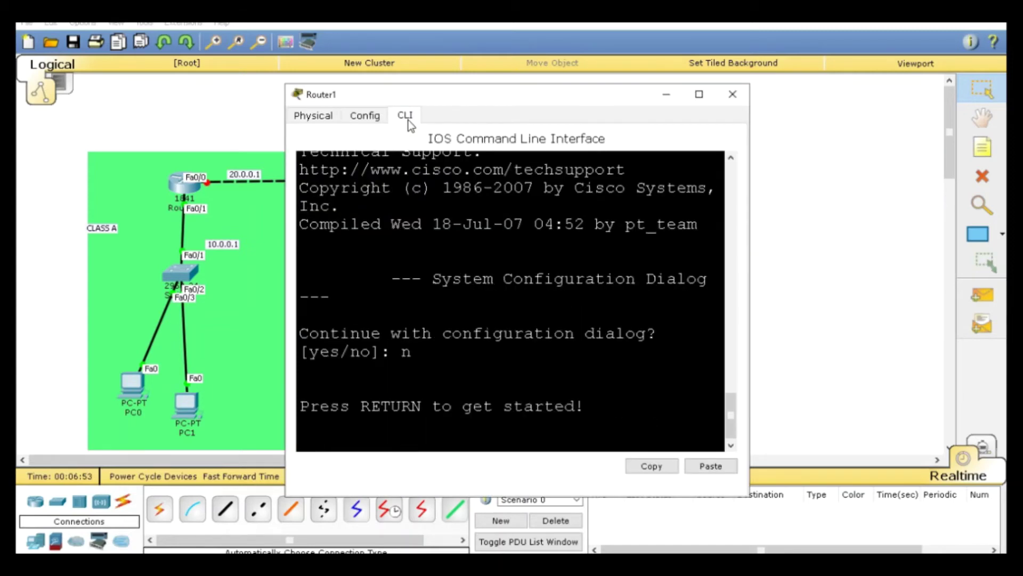
{"action": "key", "text": "Return"}
{"action": "key", "text": "Return"}
{"action": "type", "text": "en"}
{"action": "key", "text": "Return"}
{"action": "type", "text": "conf"}
{"action": "key", "text": "Return"}
{"action": "key", "text": "Return"}
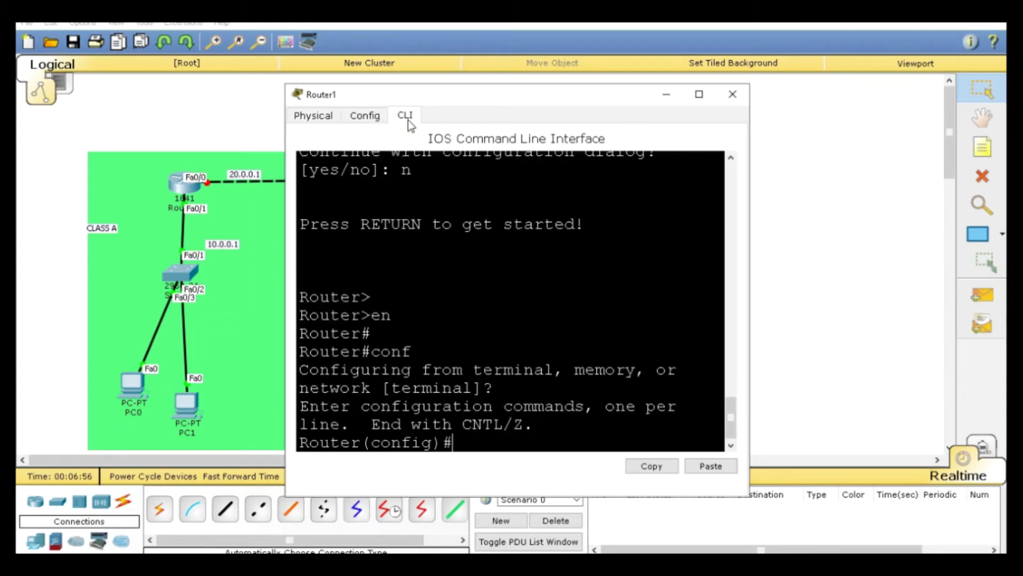
{"action": "key", "text": "Return"}
{"action": "key", "text": "Return"}
Assign 20.0.0.2 with mask 255.0.0.0 to Router1's interface fa0/0, enable it and return to global configuration mode.
{"action": "type", "text": "int"}
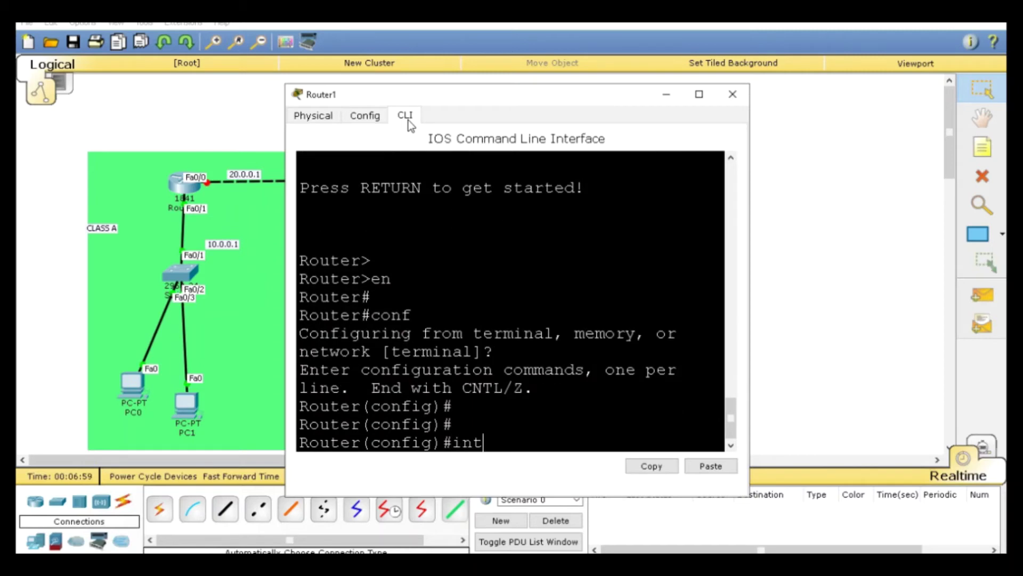
{"action": "type", "text": " fa0/0"}
{"action": "key", "text": "Return"}
{"action": "type", "text": "ip add"}
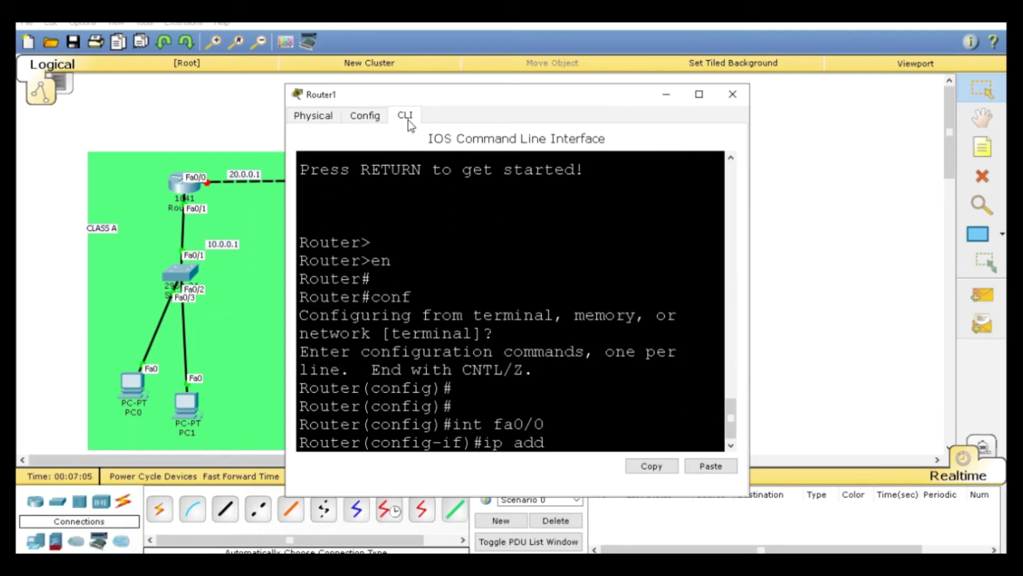
{"action": "type", "text": " 20.0.0.2 255.0.0.0"}
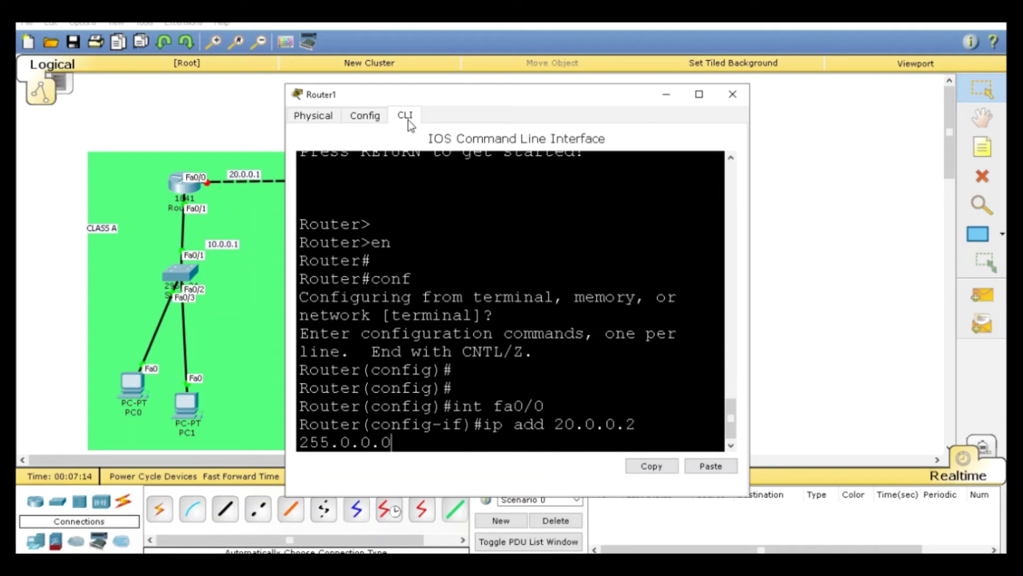
{"action": "key", "text": "Return"}
{"action": "type", "text": "no shut"}
{"action": "key", "text": "Return"}
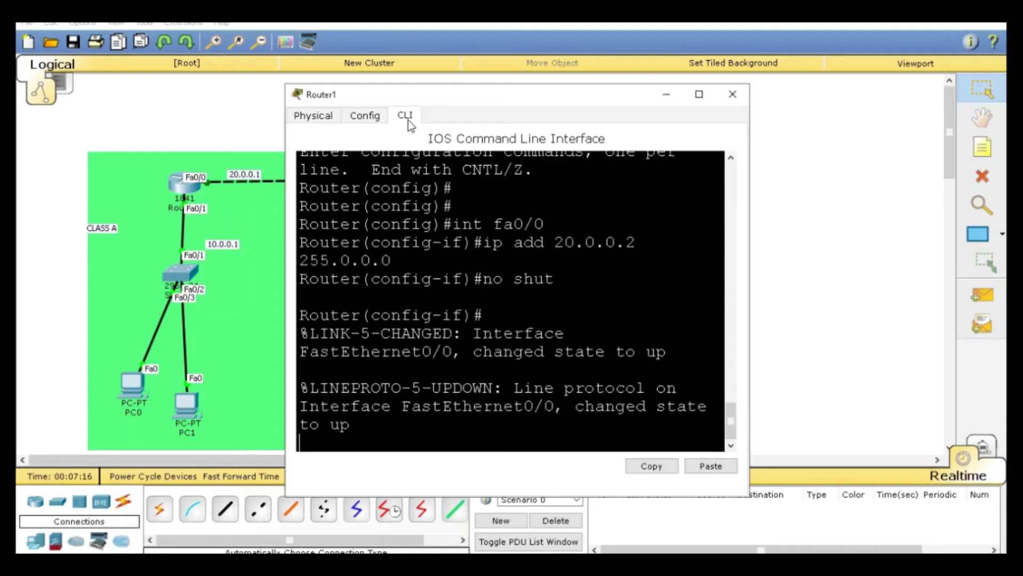
{"action": "key", "text": "Return"}
{"action": "key", "text": "Return"}
{"action": "key", "text": "Return"}
{"action": "type", "text": "ex"}
{"action": "key", "text": "Return"}
{"action": "key", "text": "Return"}
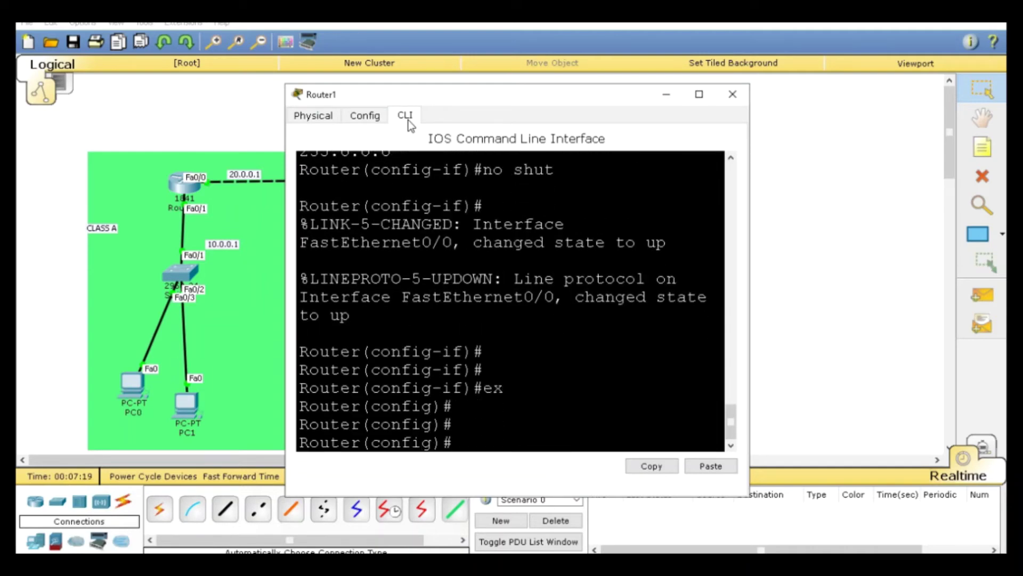
Assign 172.16.0.1 with mask 255.255.0.0 to Router1's interface fa0/1 and enable the interface.
{"action": "type", "text": "int fa0/1"}
{"action": "key", "text": "Return"}
{"action": "type", "text": "ip add"}
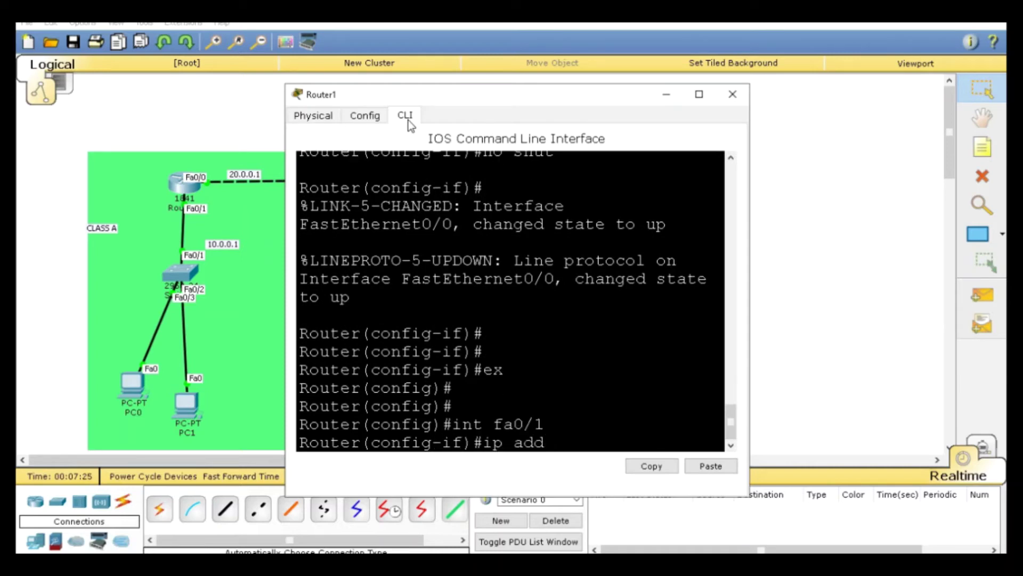
{"action": "type", "text": " 172.16.0.1 255."}
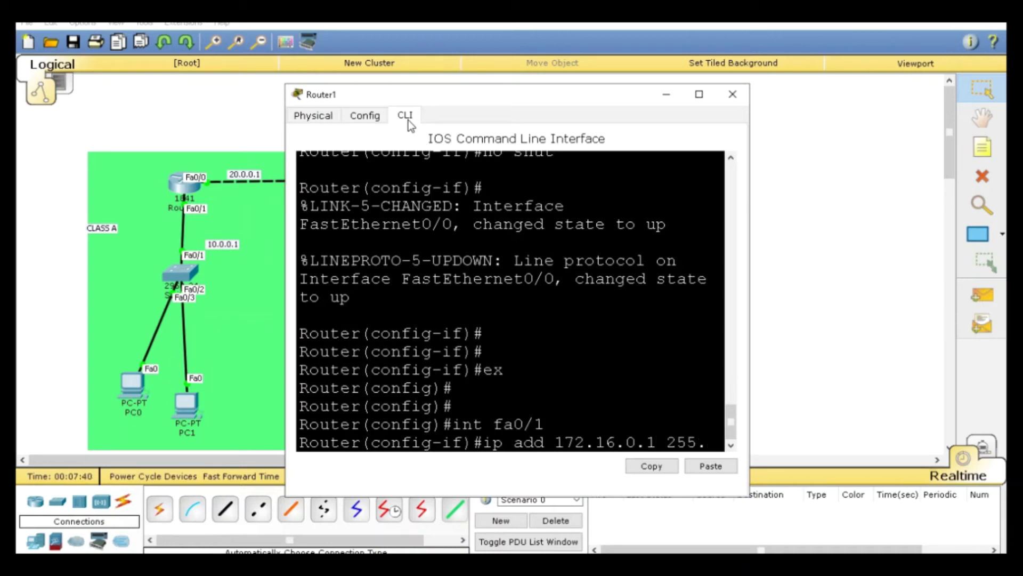
{"action": "type", "text": "255.0.0"}
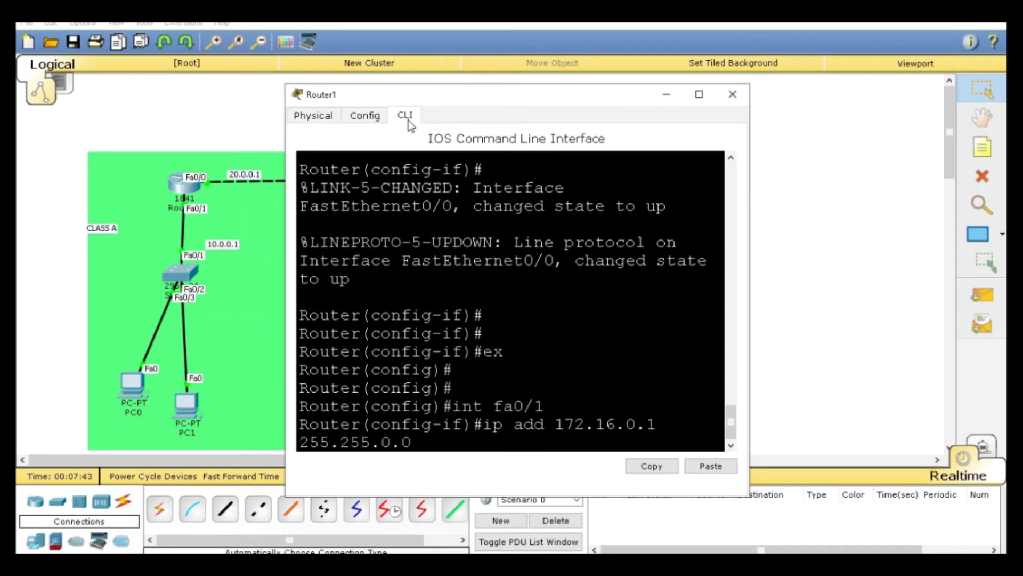
{"action": "key", "text": "Return"}
{"action": "type", "text": "no shut6"}
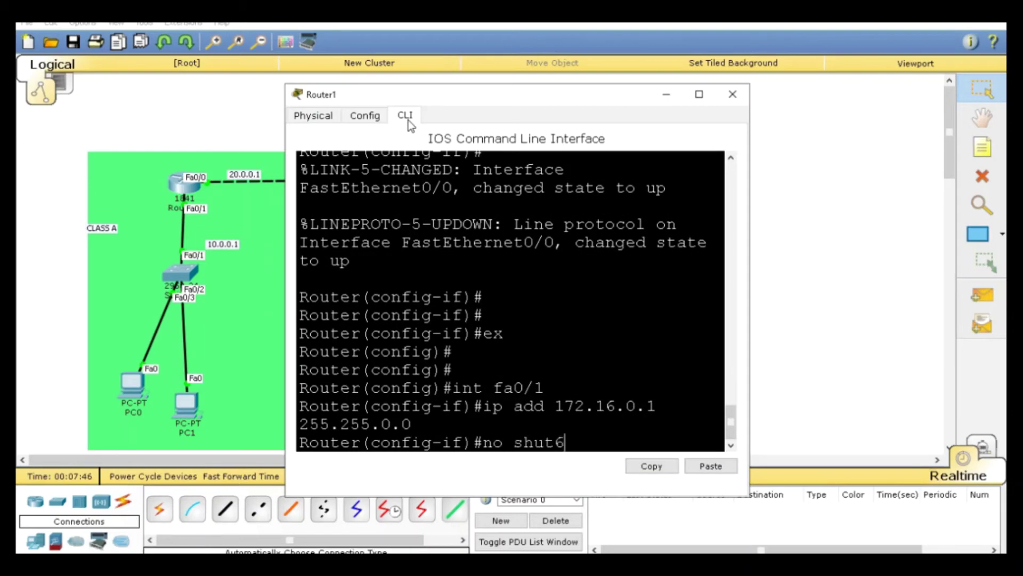
{"action": "key", "text": "BackSpace"}
{"action": "key", "text": "Return"}
{"action": "key", "text": "Return"}
{"action": "key", "text": "Return"}
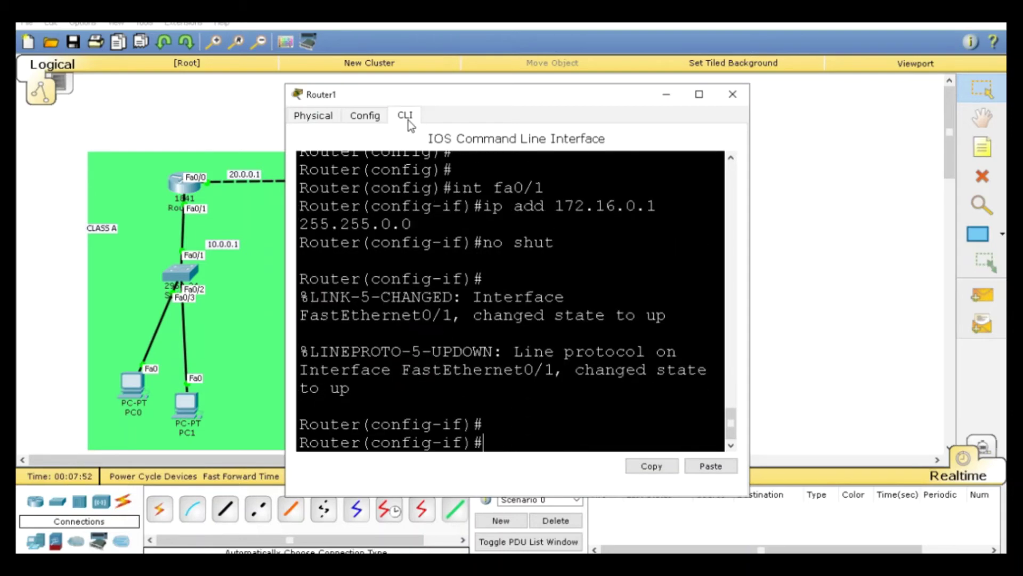
Create the DHCP pool pool1 on Router1 with network 172.16.0.1 and mask 255.255.0.0.
{"action": "type", "text": "ip dhcp pool pool1"}
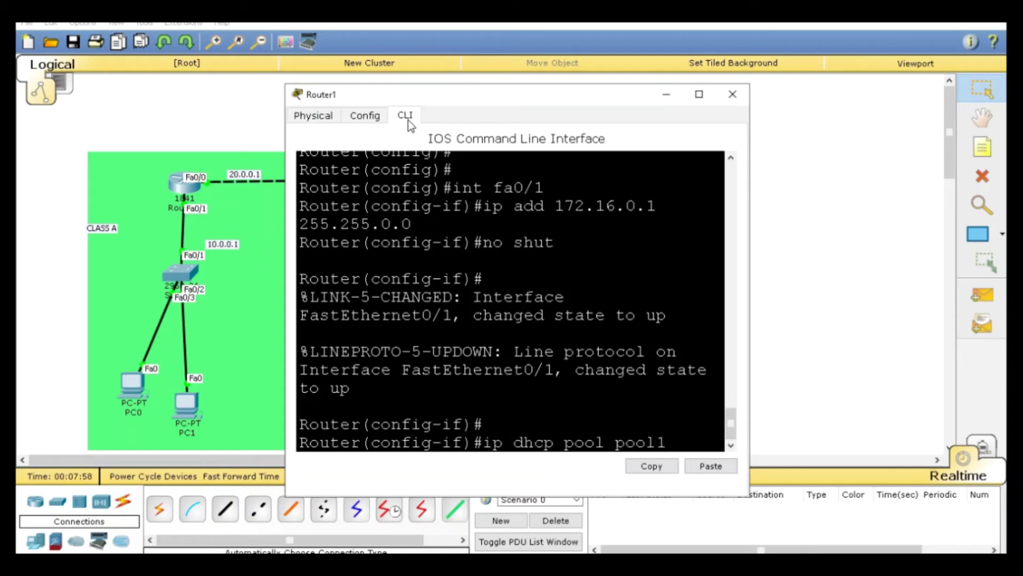
{"action": "key", "text": "Return"}
{"action": "type", "text": "net"}
{"action": "key", "text": "Tab"}
{"action": "type", "text": "1"}
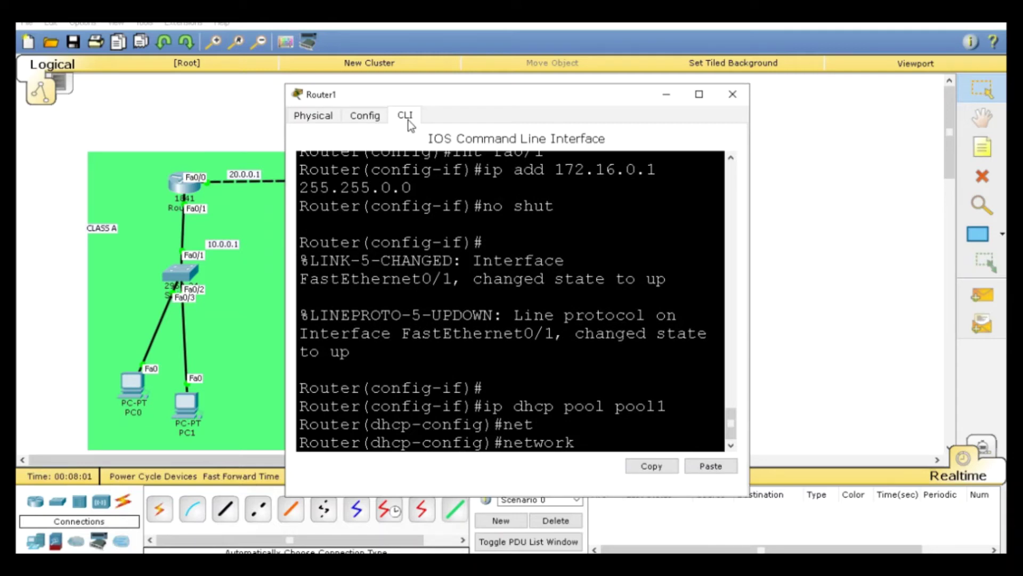
{"action": "type", "text": "72.16.0.1 255.255.0.09"}
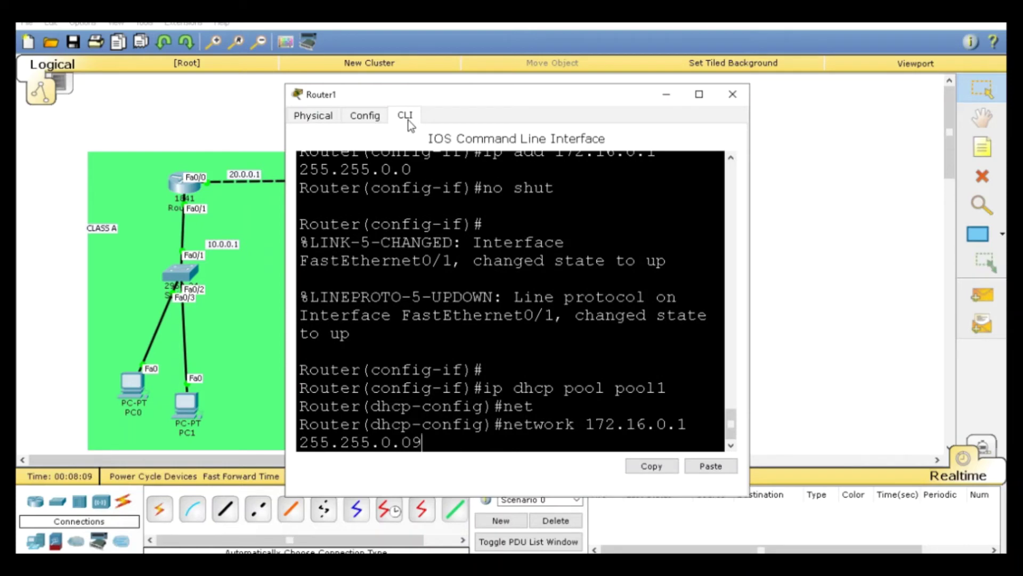
{"action": "key", "text": "Return"}
{"action": "key", "text": "Return"}
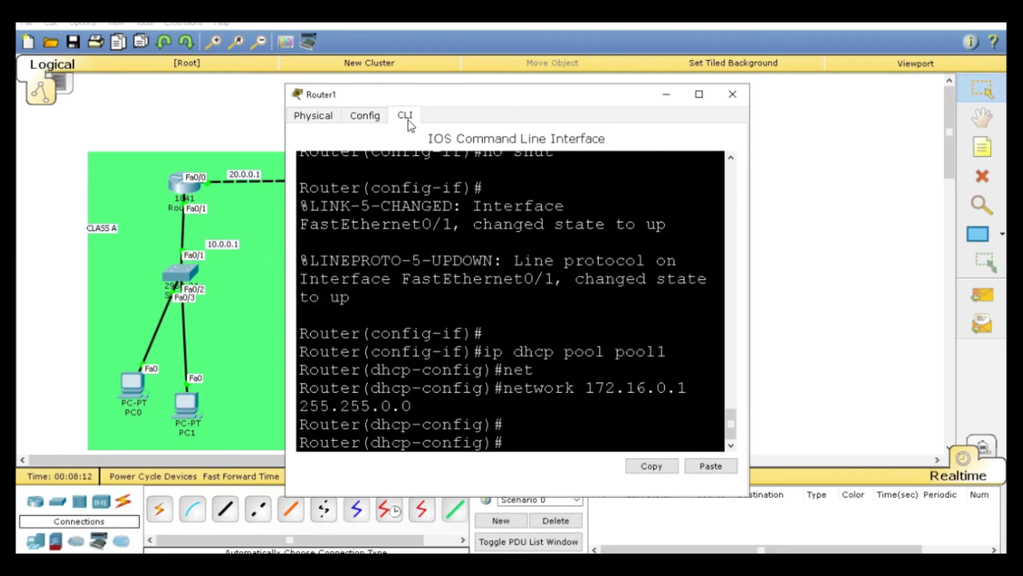
Set the pool's default router to 172.16.0.1 and save Router1's configuration.
{"action": "type", "text": "de"}
{"action": "key", "text": "Tab"}
{"action": "type", "text": "172"}
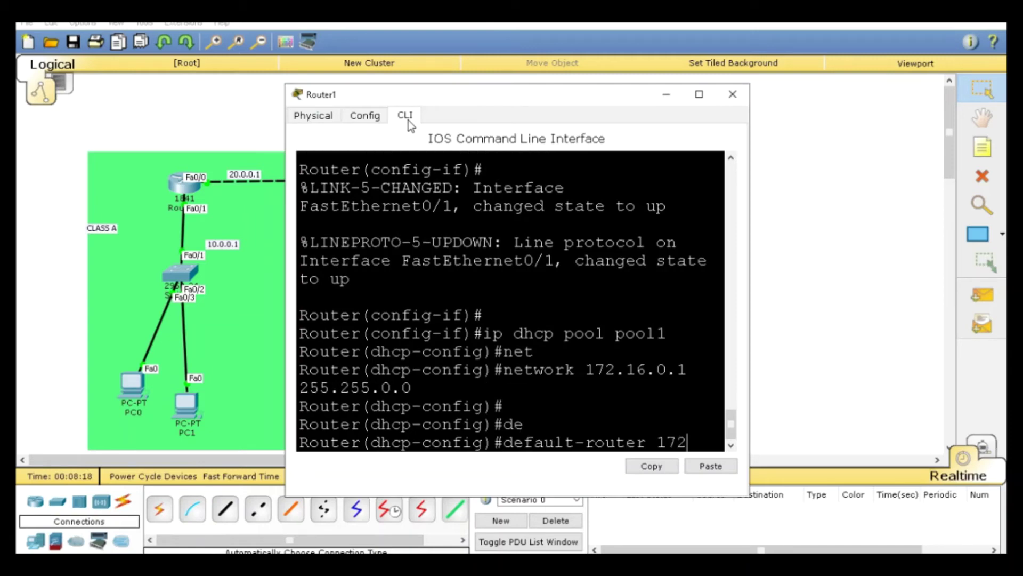
{"action": "type", "text": ".16.0"}
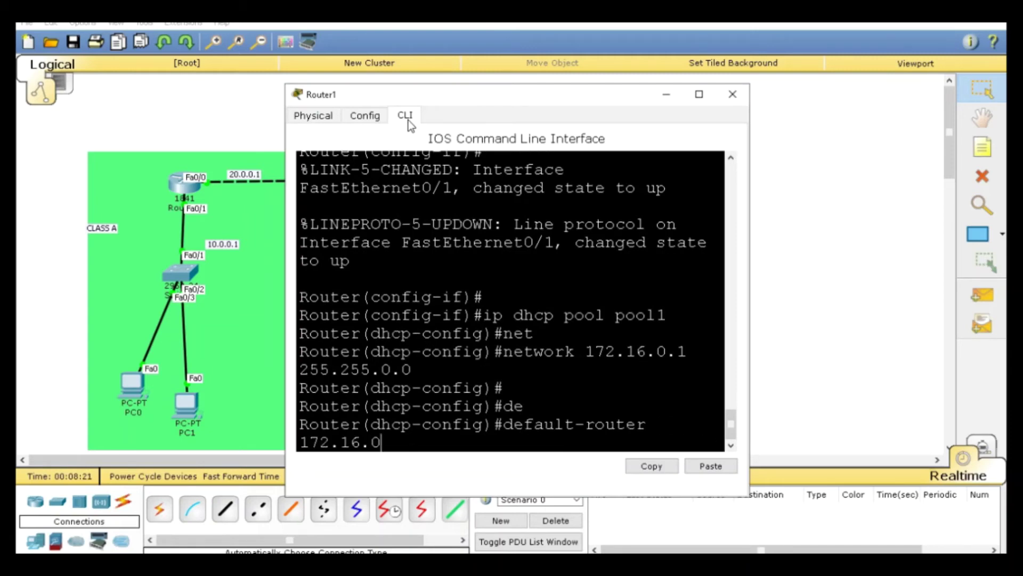
{"action": "type", "text": ".1"}
{"action": "key", "text": "Return"}
{"action": "type", "text": "do wr"}
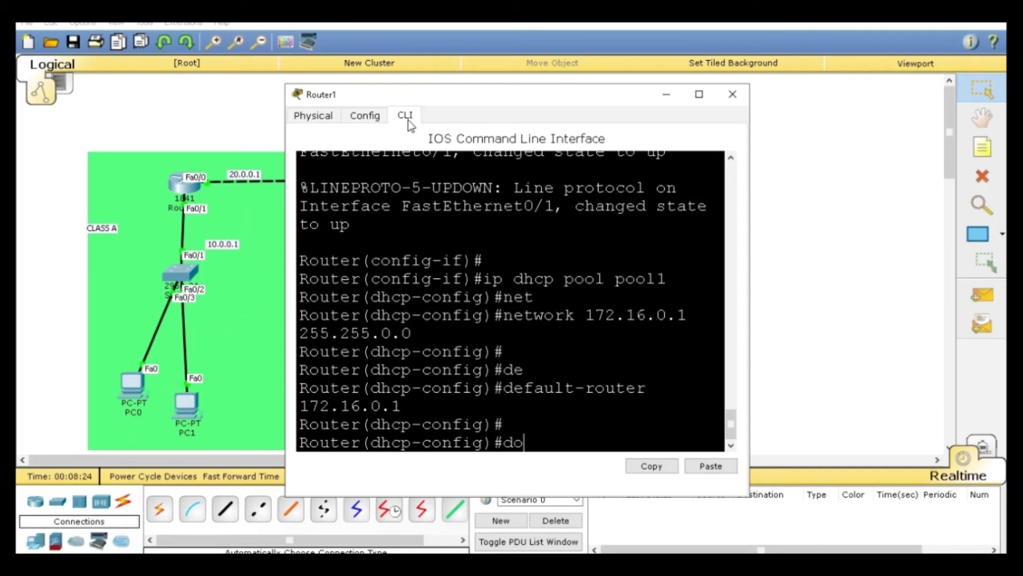
{"action": "key", "text": "Return"}
{"action": "key", "text": "Return"}
{"action": "key", "text": "Return"}
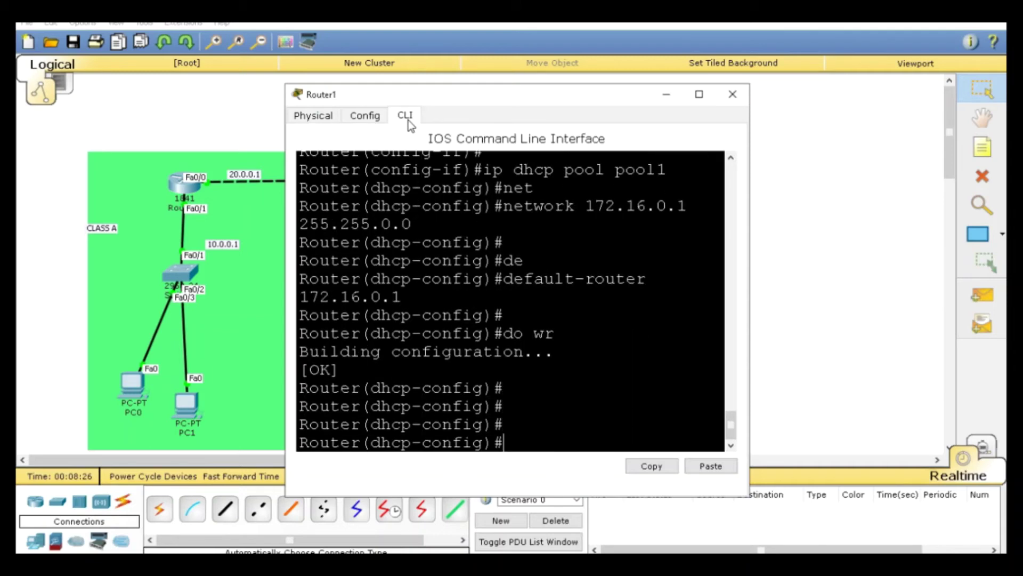
Set PC2's IP configuration to DHCP and close its window.
{"action": "left_click", "coordinate": [732, 94]}
{"action": "left_click", "coordinate": [587, 361]}
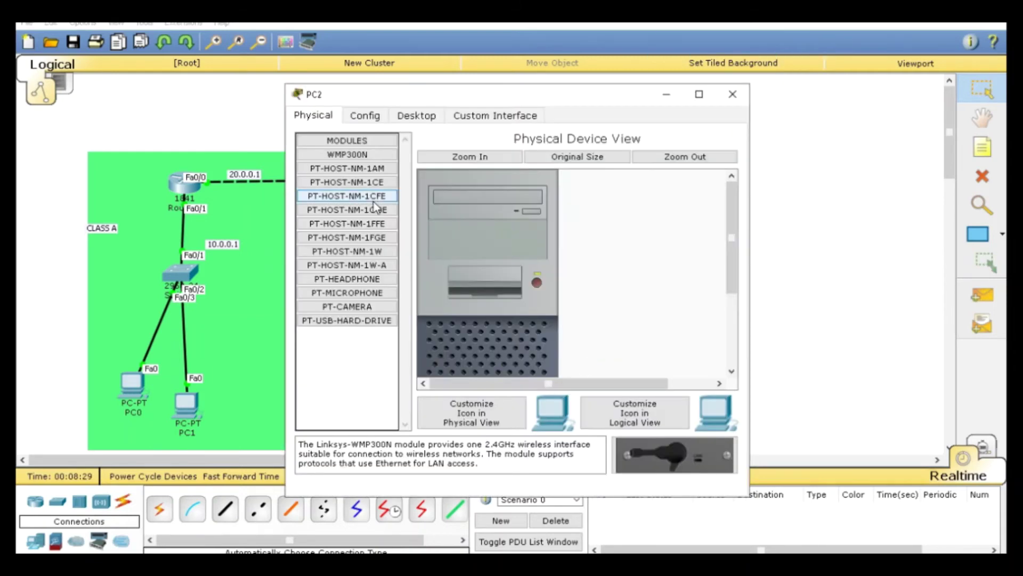
{"action": "left_click", "coordinate": [415, 114]}
{"action": "left_click", "coordinate": [350, 171]}
{"action": "left_click", "coordinate": [327, 177]}
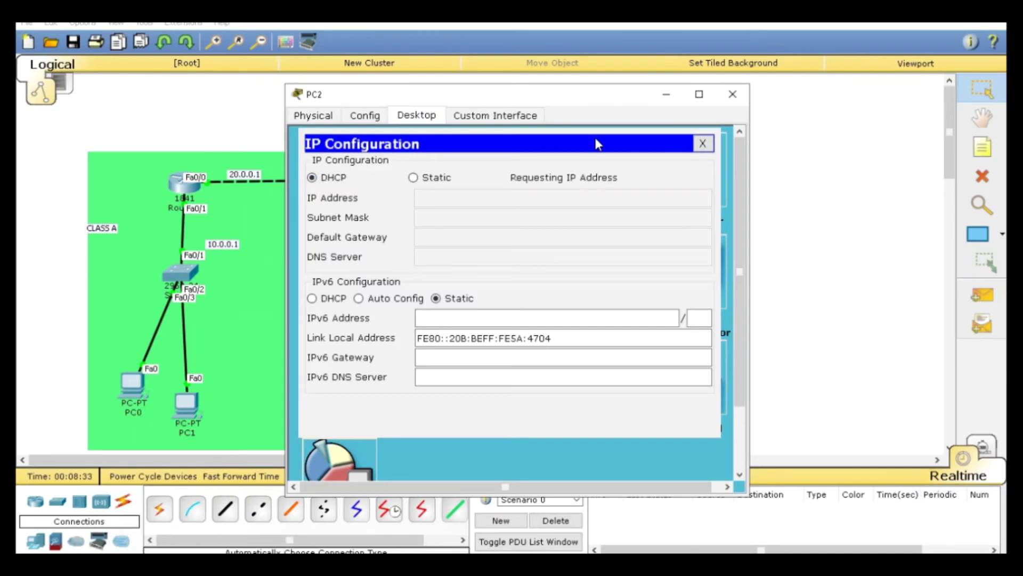
{"action": "left_click", "coordinate": [732, 94]}
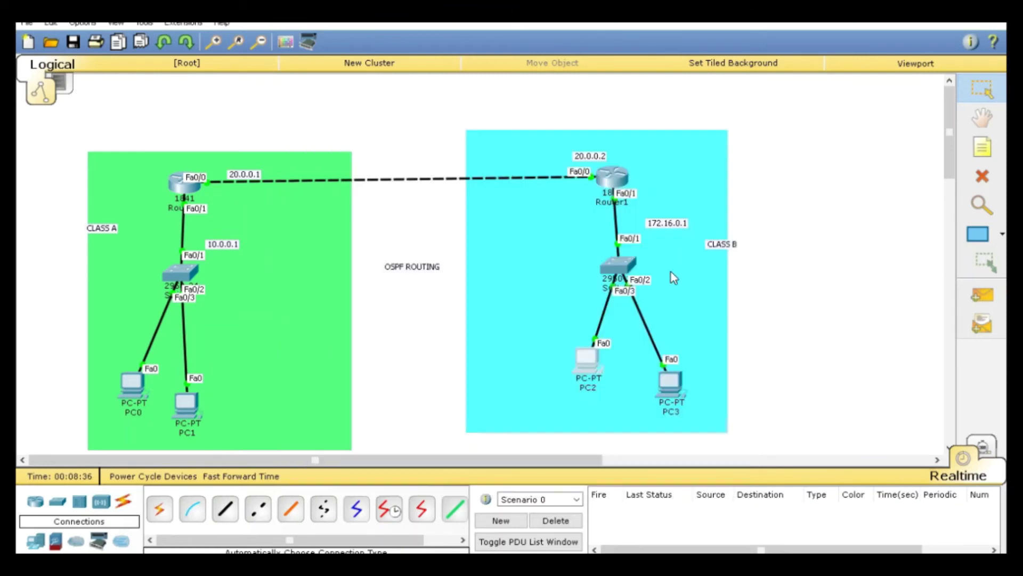
Set PC3's IP configuration to DHCP and close its window.
{"action": "left_click", "coordinate": [671, 379]}
{"action": "left_click", "coordinate": [411, 113]}
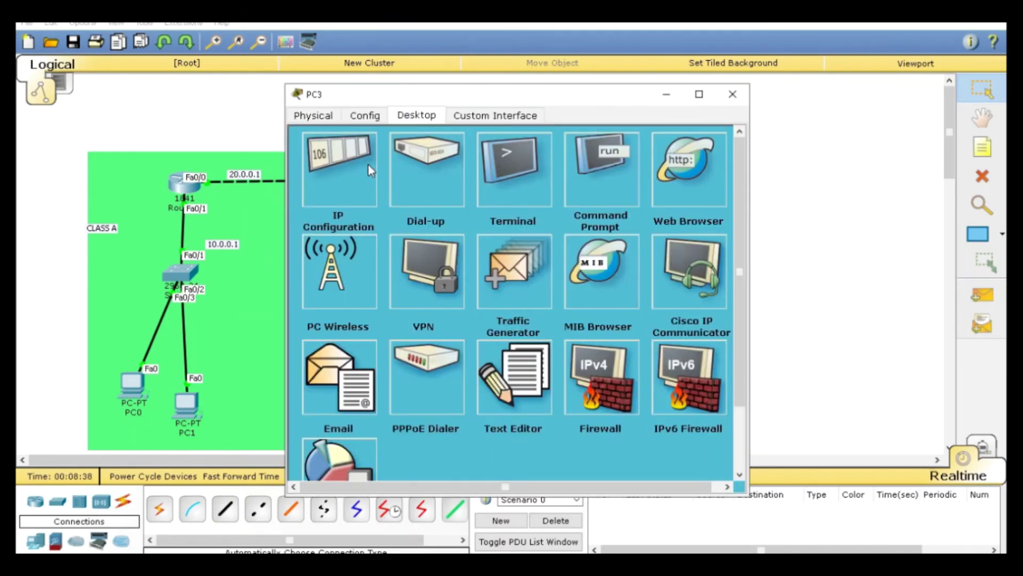
{"action": "left_click", "coordinate": [368, 164]}
{"action": "left_click", "coordinate": [335, 178]}
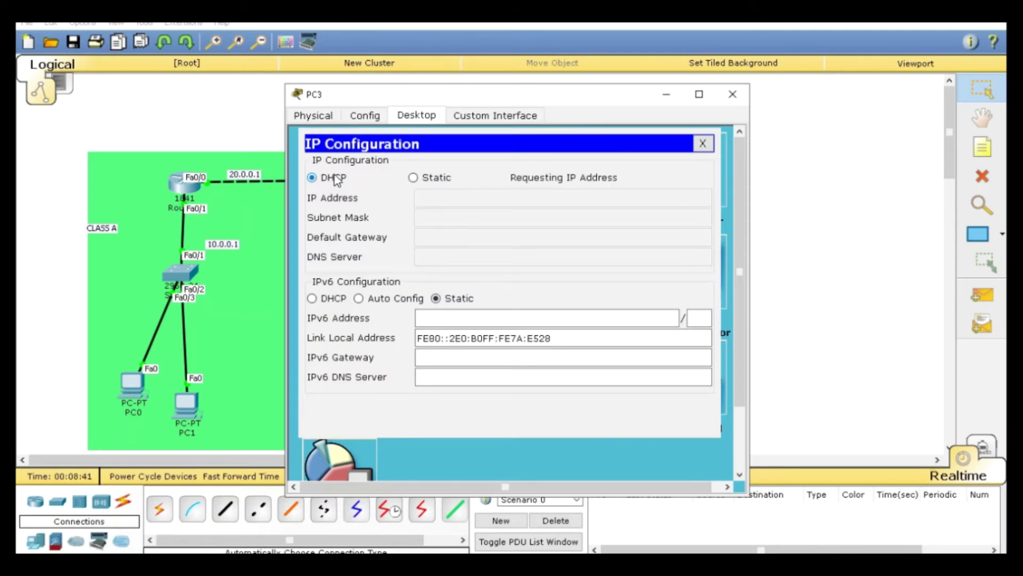
{"action": "left_click", "coordinate": [733, 95]}
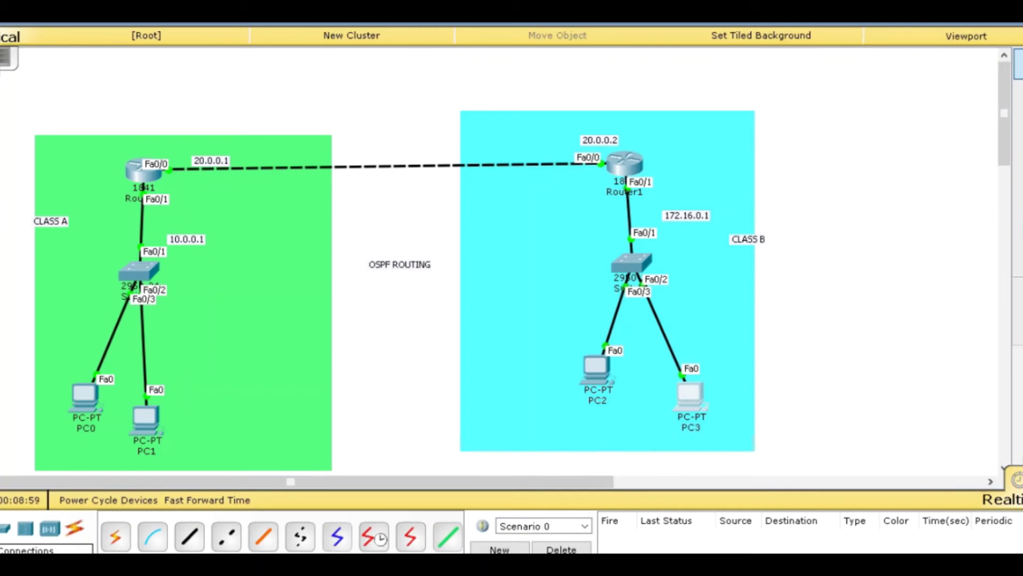
Leave DHCP configuration mode in Router0's command line and start OSPF routing with process ID 12.
{"action": "left_click", "coordinate": [144, 184]}
{"action": "key", "text": "Return"}
{"action": "key", "text": "Return"}
{"action": "key", "text": "Return"}
{"action": "type", "text": "ex"}
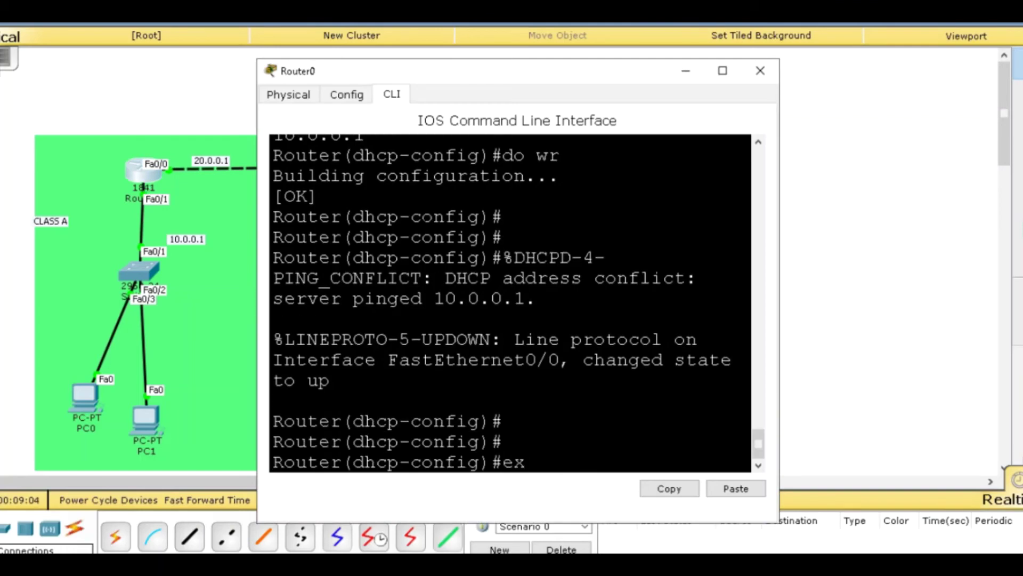
{"action": "key", "text": "Return"}
{"action": "key", "text": "Return"}
{"action": "key", "text": "Return"}
{"action": "type", "text": "ro"}
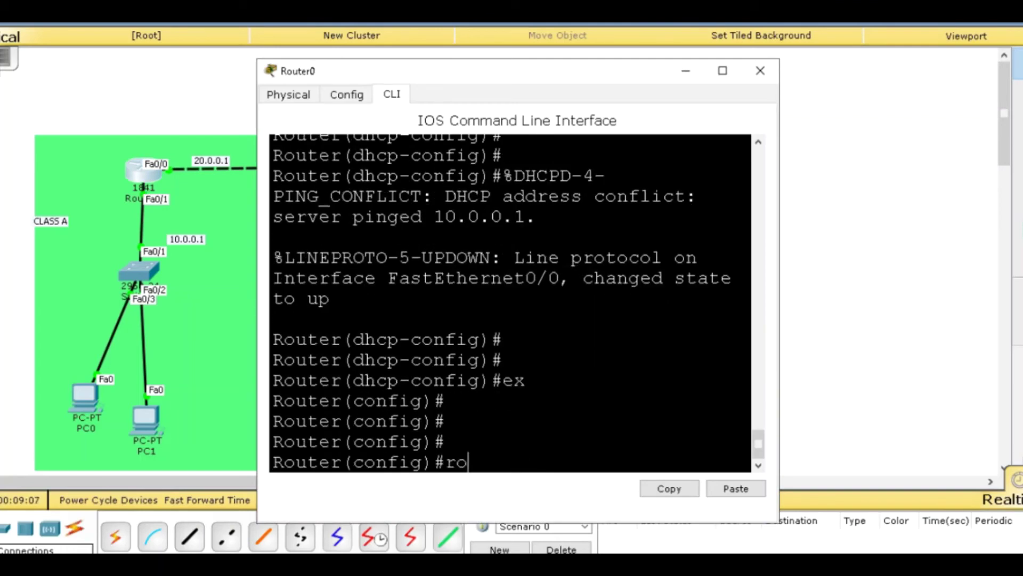
{"action": "type", "text": "u"}
{"action": "key", "text": "Tab"}
{"action": "type", "text": "ospf"}
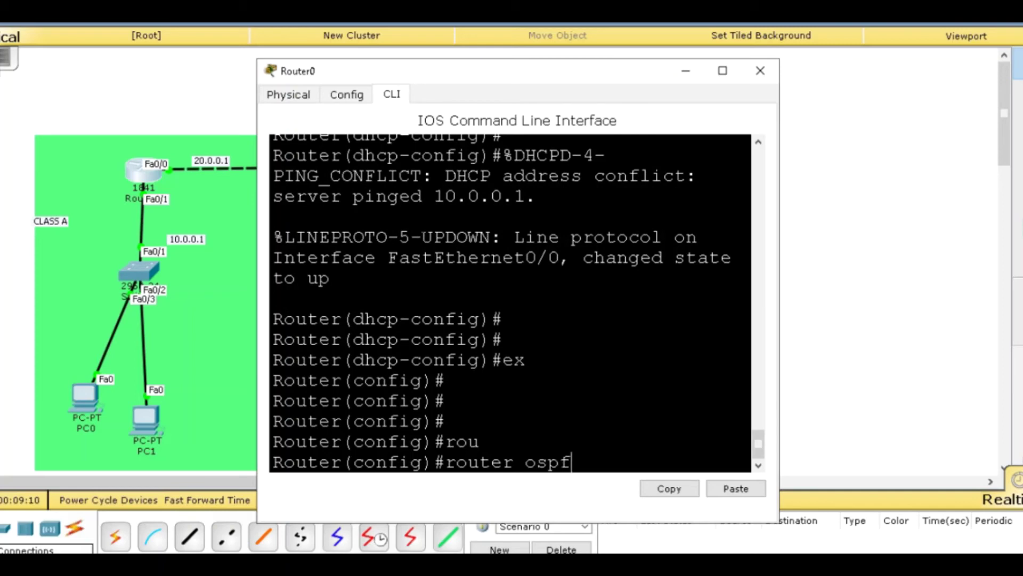
{"action": "type", "text": " 12"}
{"action": "key", "text": "Return"}
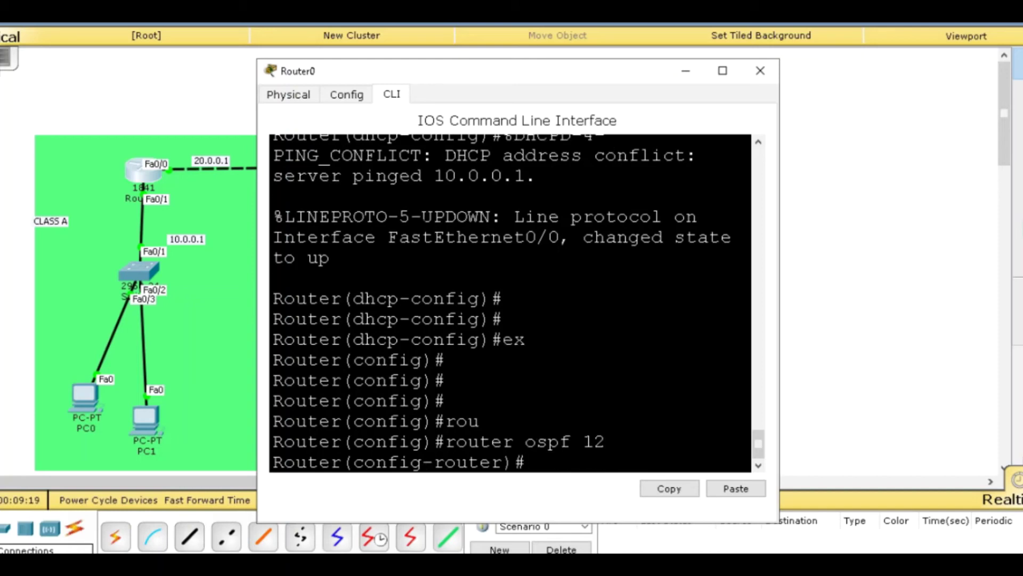
Advertise network 10.0.0.0 with wildcard 0.0.0.255 in area 0 of Router0's OSPF process and save the configuration.
{"action": "type", "text": "netw"}
{"action": "key", "text": "Tab"}
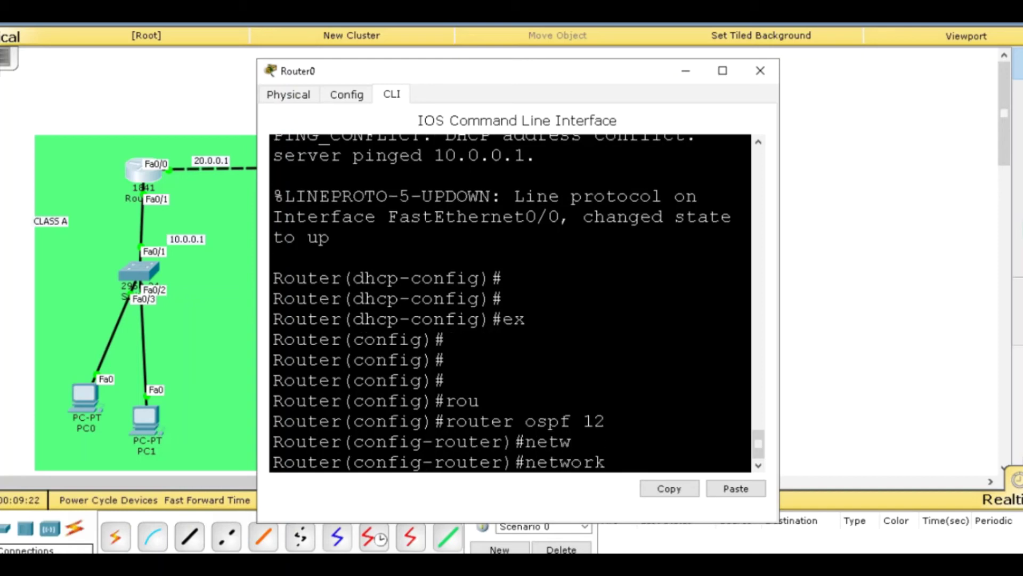
{"action": "type", "text": "10.0.0.0"}
{"action": "type", "text": "0.0.0."}
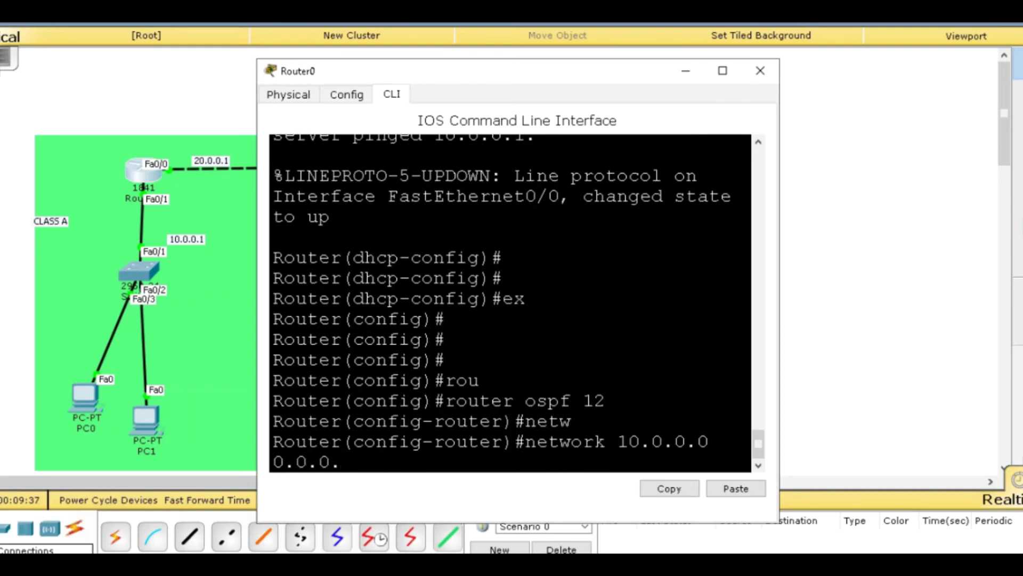
{"action": "type", "text": "255"}
{"action": "key", "text": "BackSpace"}
{"action": "key", "text": "BackSpace"}
{"action": "key", "text": "BackSpace"}
{"action": "key", "text": "BackSpace"}
{"action": "key", "text": "BackSpace"}
{"action": "key", "text": "BackSpace"}
{"action": "key", "text": "BackSpace"}
{"action": "key", "text": "BackSpace"}
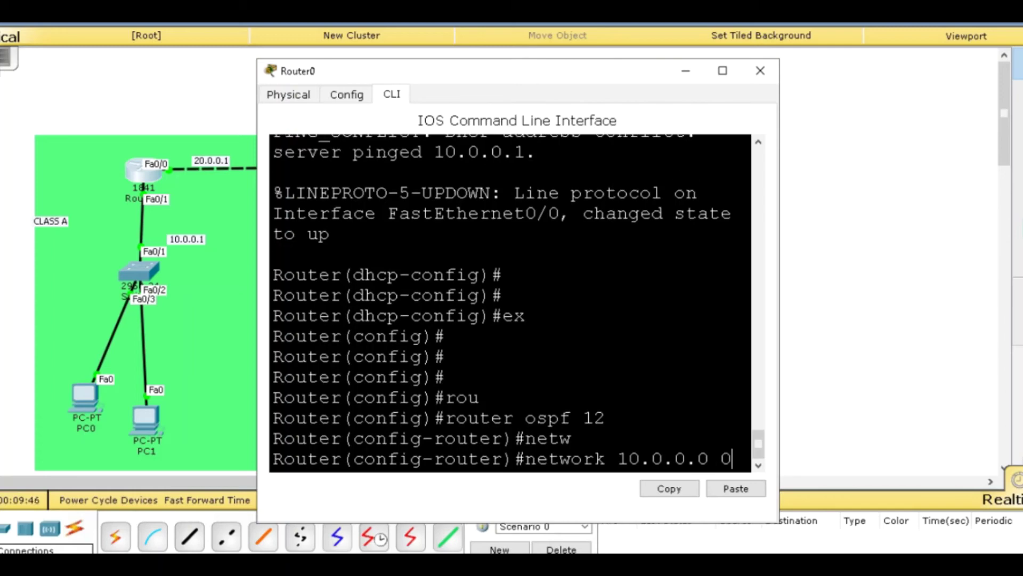
{"action": "type", "text": ".0.0"}
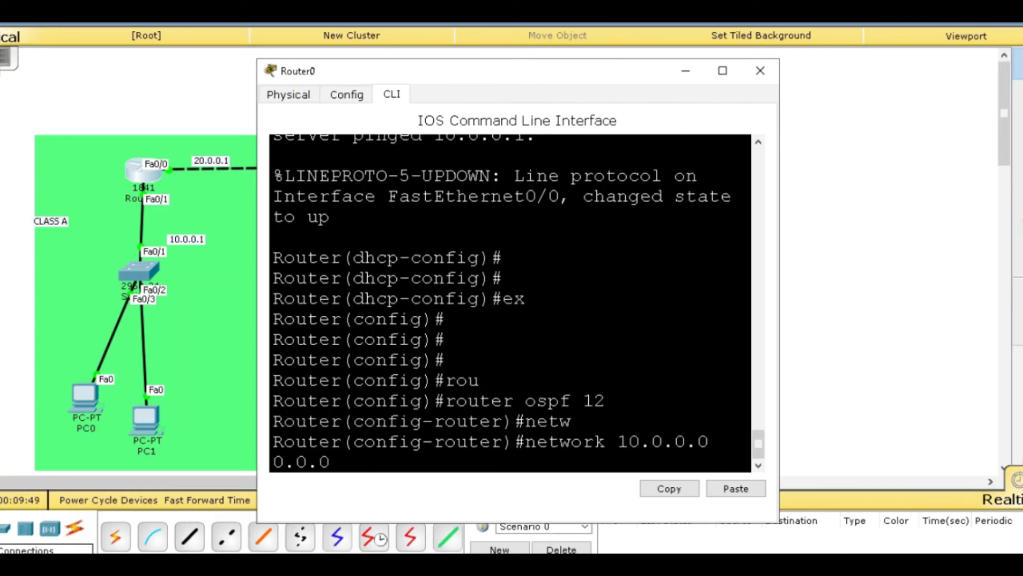
{"action": "type", "text": ".255"}
{"action": "key", "text": "Return"}
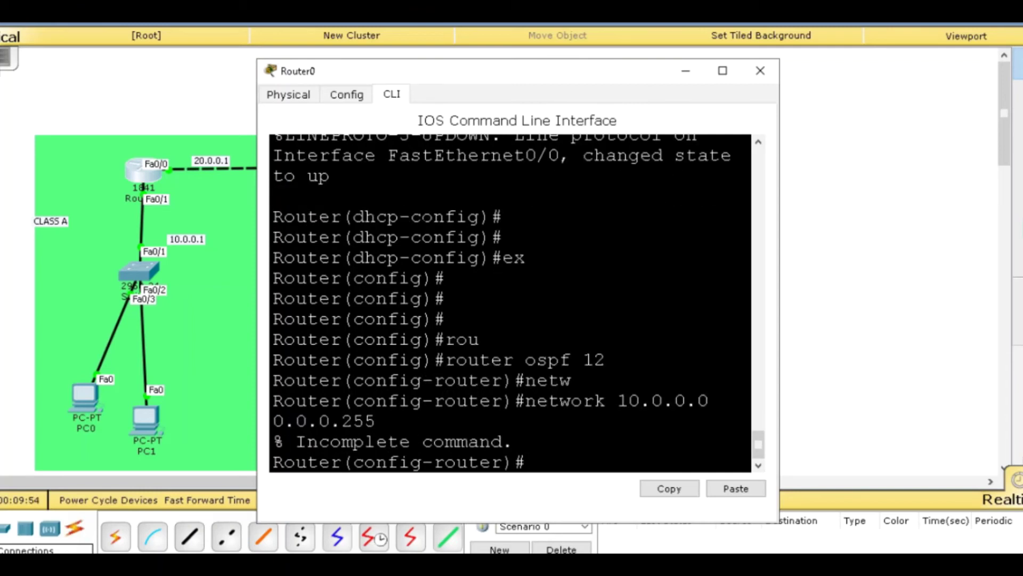
{"action": "key", "text": "Up"}
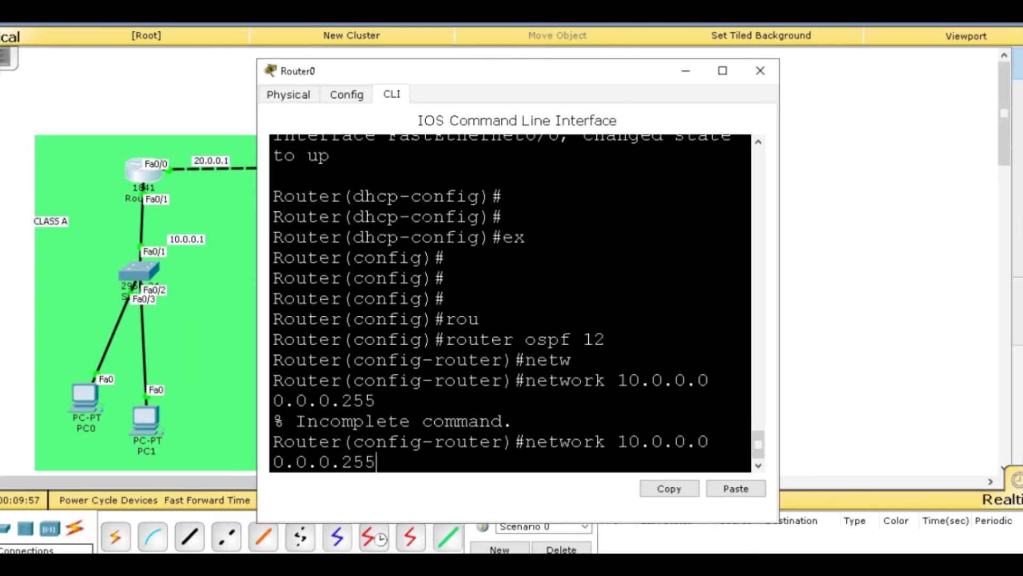
{"action": "type", "text": "area 0"}
{"action": "key", "text": "Return"}
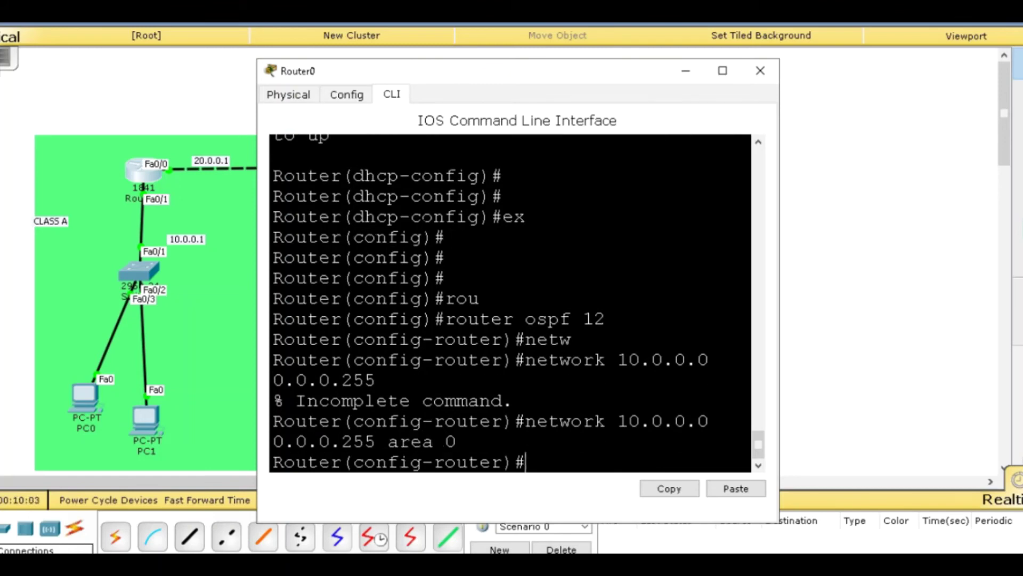
{"action": "type", "text": "do wr"}
{"action": "key", "text": "Return"}
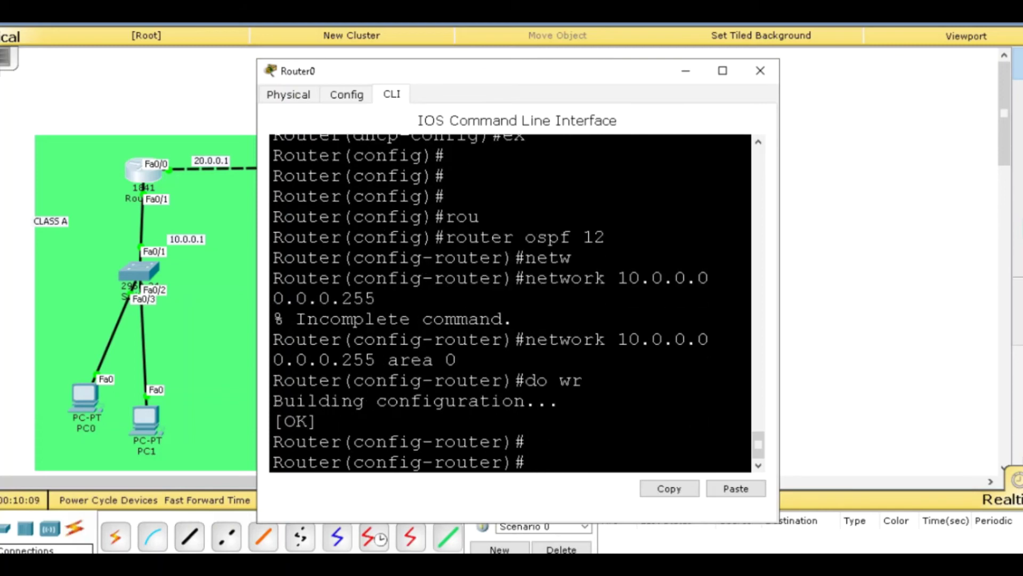
Advertise network 20.0.0.0 with wildcard 0.0.0.255 in area 0 of Router0's OSPF process and save the configuration.
{"action": "key", "text": "Up"}
{"action": "key", "text": "Up"}
{"action": "key", "text": "Left"}
{"action": "key", "text": "Left"}
{"action": "key", "text": "Left"}
{"action": "key", "text": "Left"}
{"action": "key", "text": "Left"}
{"action": "key", "text": "Left"}
{"action": "key", "text": "Left"}
{"action": "key", "text": "Left"}
{"action": "key", "text": "Left"}
{"action": "key", "text": "Left"}
{"action": "key", "text": "Left"}
{"action": "key", "text": "Left"}
{"action": "key", "text": "Left"}
{"action": "key", "text": "Left"}
{"action": "key", "text": "Left"}
{"action": "key", "text": "Left"}
{"action": "key", "text": "Left"}
{"action": "key", "text": "Left"}
{"action": "key", "text": "Left"}
{"action": "key", "text": "Left"}
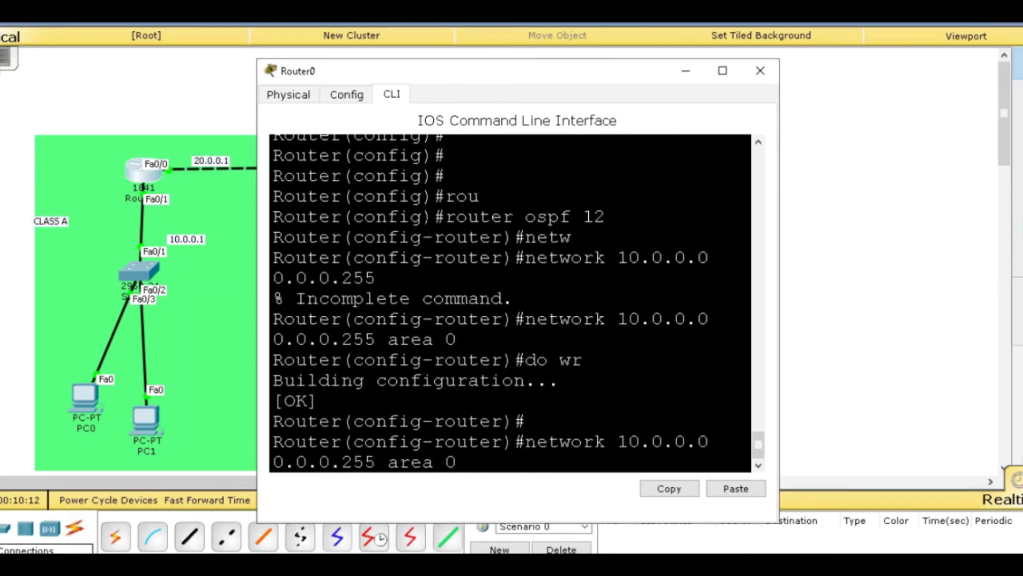
{"action": "key", "text": "BackSpace"}
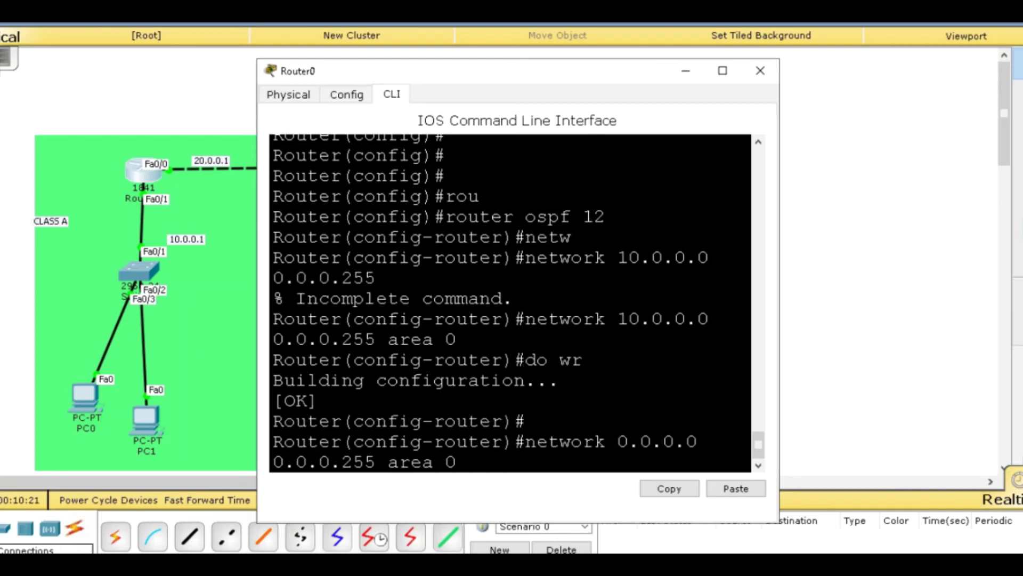
{"action": "type", "text": "2"}
{"action": "key", "text": "Return"}
{"action": "type", "text": "do wr"}
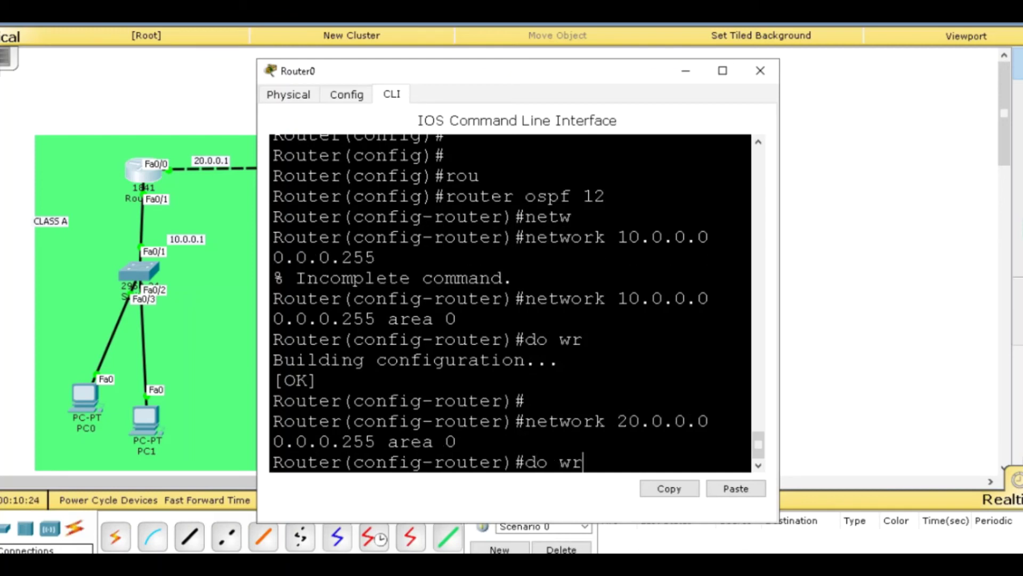
{"action": "key", "text": "Return"}
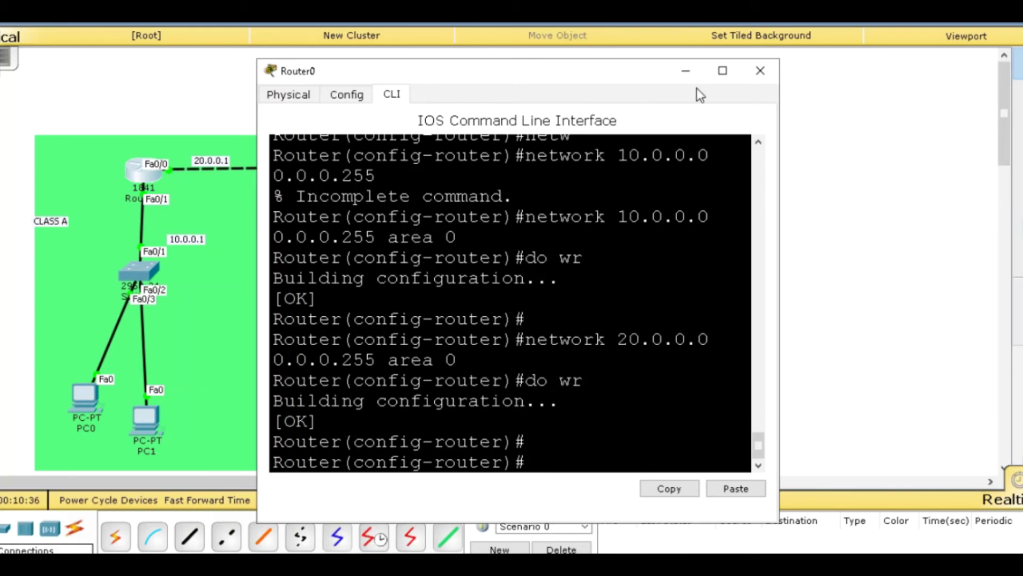
Switch to Router1's command line, leave DHCP configuration mode and start OSPF routing with process ID 12.
{"action": "left_click", "coordinate": [760, 70]}
{"action": "left_click", "coordinate": [623, 161]}
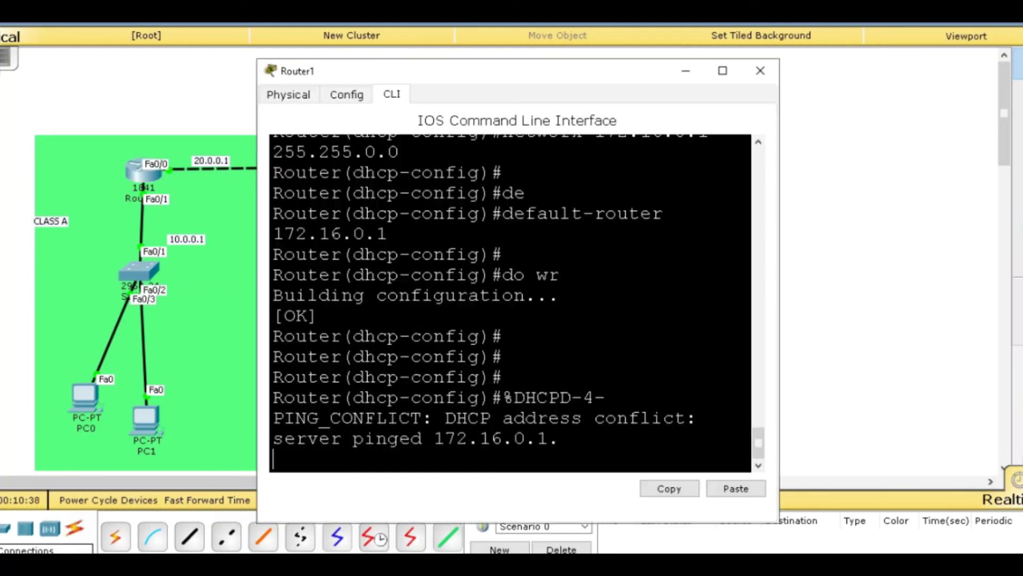
{"action": "key", "text": "Return"}
{"action": "key", "text": "Return"}
{"action": "key", "text": "Return"}
{"action": "type", "text": "ex"}
{"action": "key", "text": "Return"}
{"action": "key", "text": "Return"}
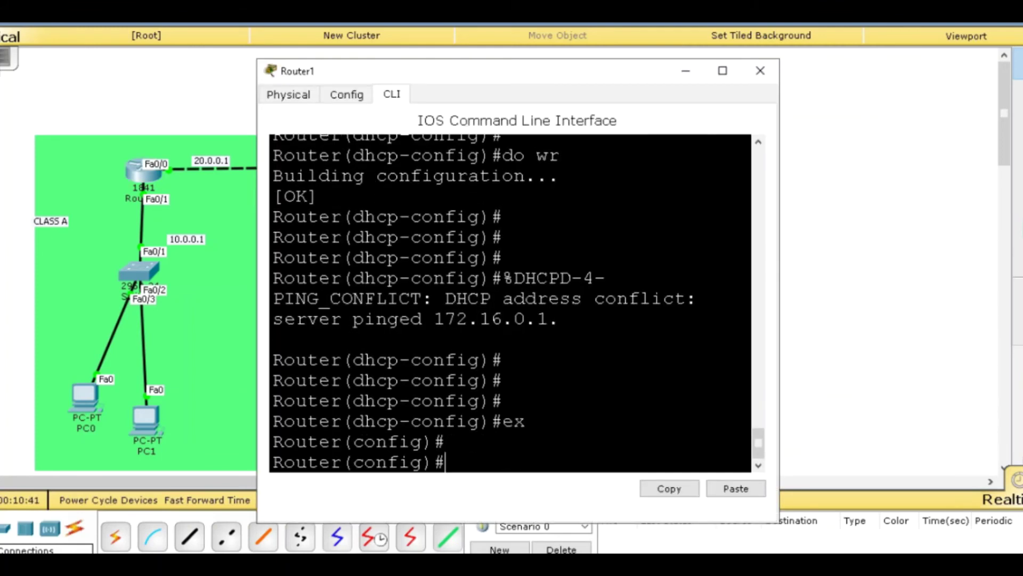
{"action": "type", "text": "rou"}
{"action": "key", "text": "Return"}
{"action": "type", "text": "router ospf 12"}
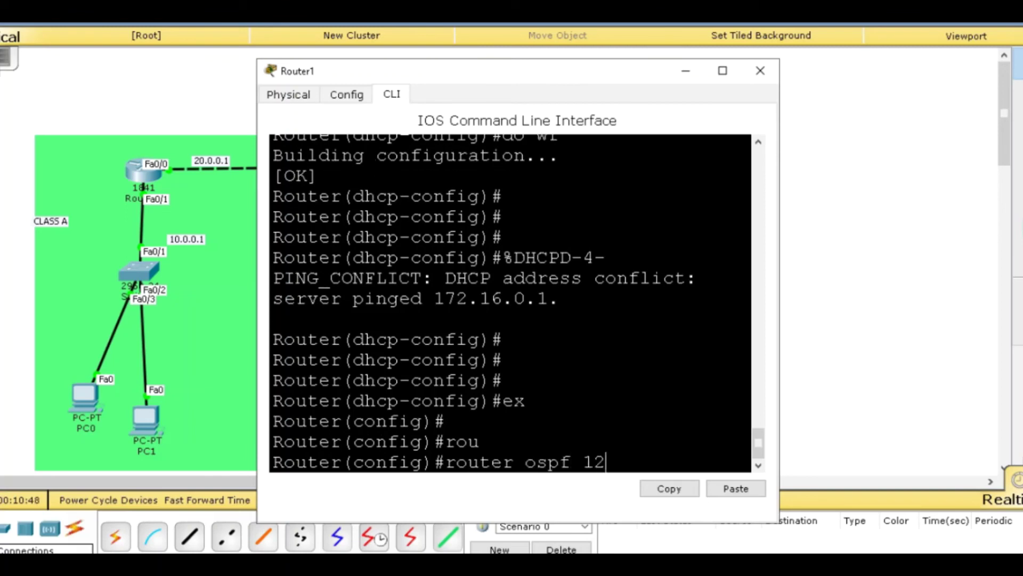
{"action": "key", "text": "Return"}
Advertise network 20.0.0.0 with wildcard 0.0.0.255 in area 0 of Router1's OSPF process.
{"action": "type", "text": "ne"}
{"action": "key", "text": "Tab"}
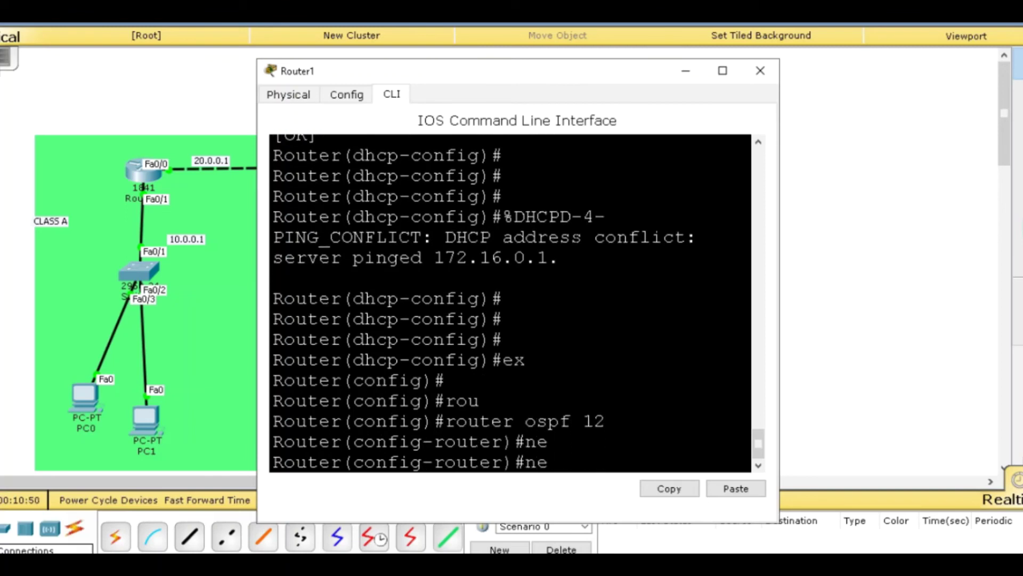
{"action": "type", "text": "t"}
{"action": "key", "text": "Tab"}
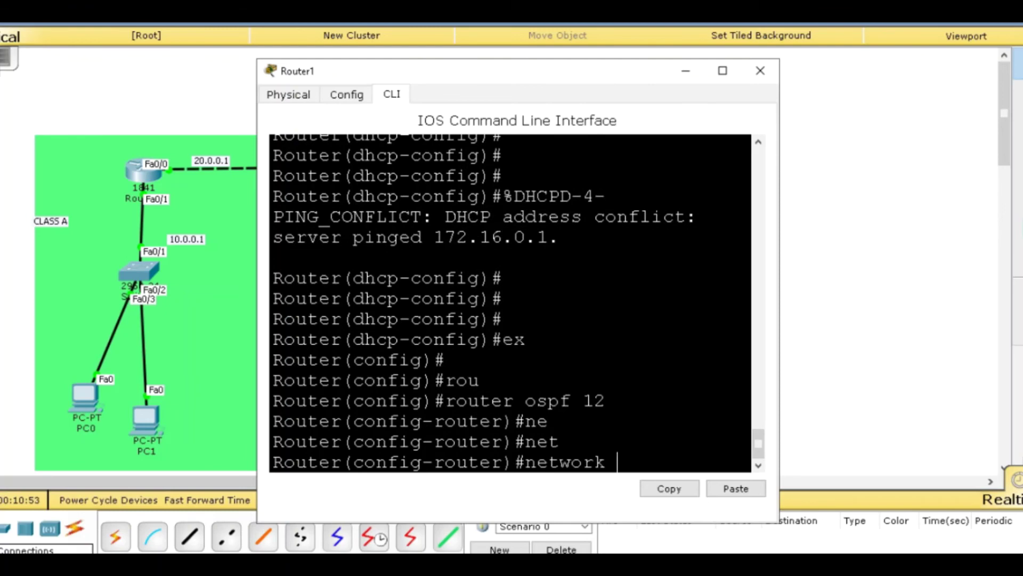
{"action": "type", "text": "20.0.0.0 0.0.0.2"}
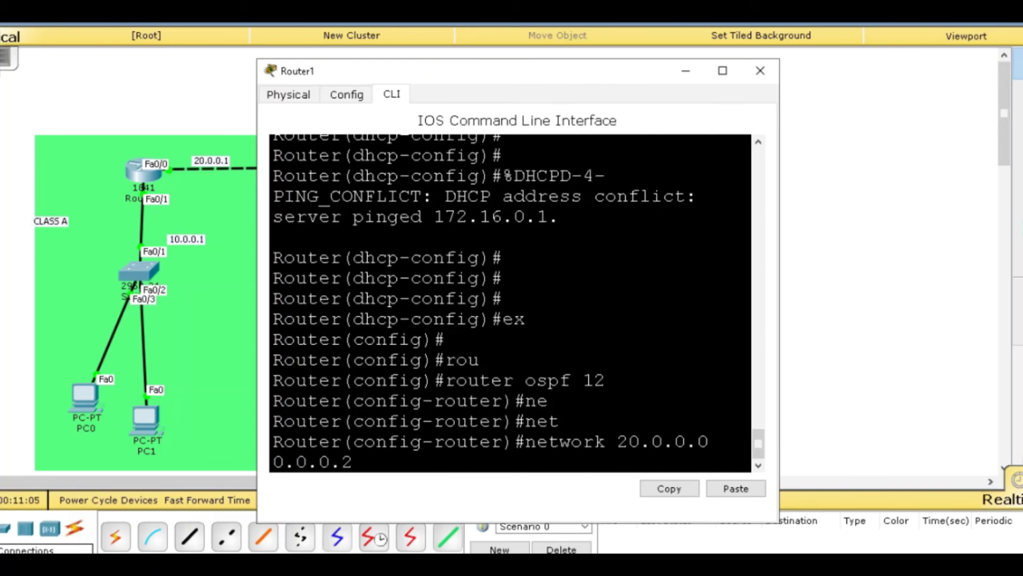
{"action": "type", "text": "55 area"}
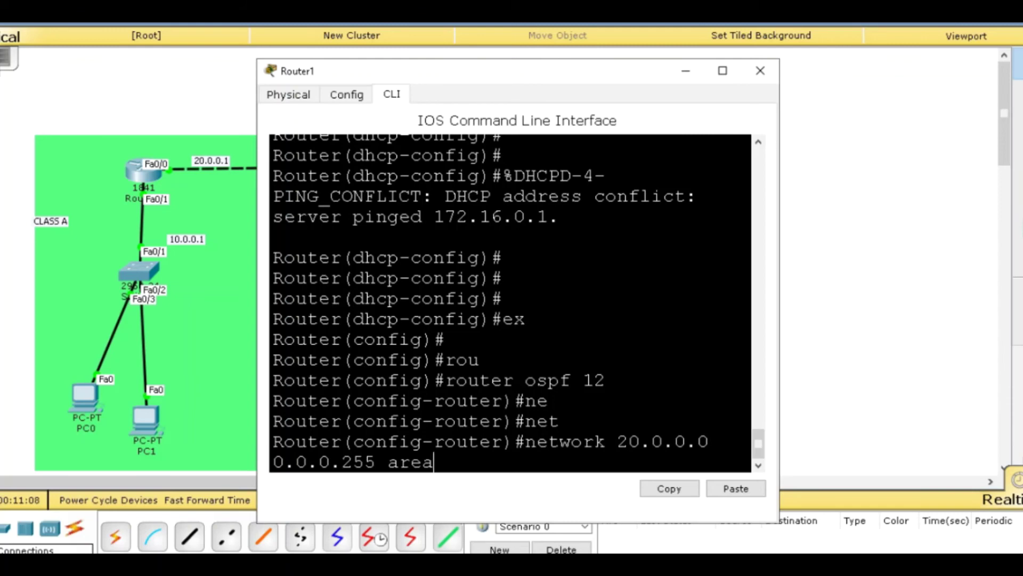
{"action": "type", "text": " 0"}
{"action": "key", "text": "Return"}
{"action": "key", "text": "Return"}
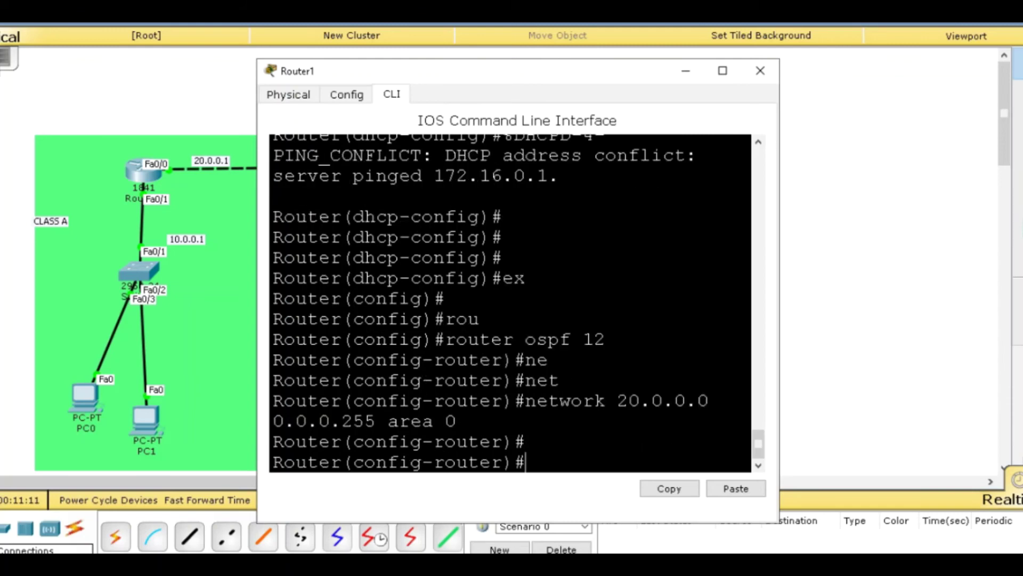
{"action": "key", "text": "Up"}
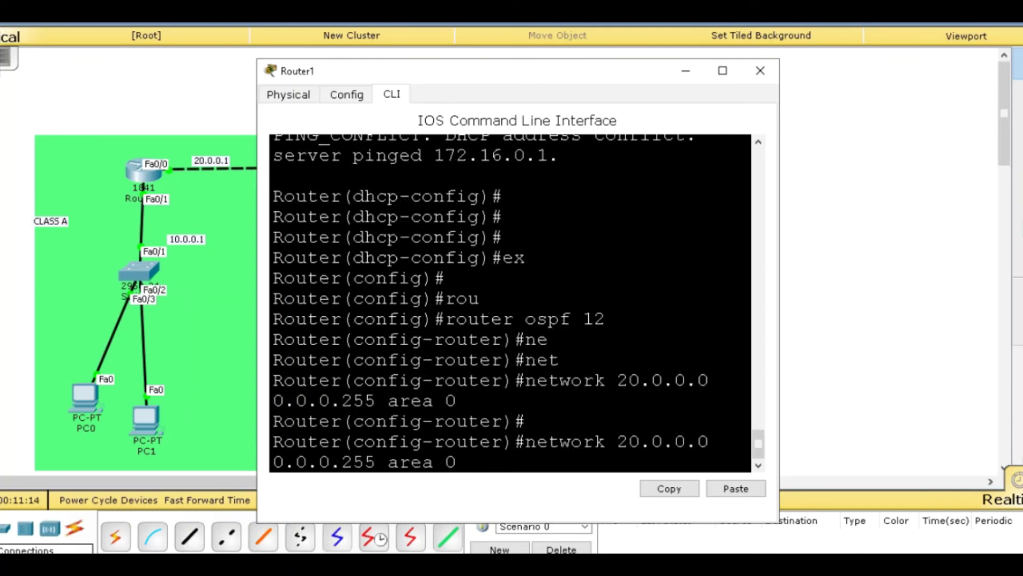
{"action": "key", "text": "Left"}
{"action": "key", "text": "Left"}
{"action": "key", "text": "Left"}
{"action": "key", "text": "Left"}
{"action": "key", "text": "Left"}
{"action": "key", "text": "Left"}
{"action": "key", "text": "Left"}
{"action": "key", "text": "Left"}
{"action": "key", "text": "Left"}
{"action": "key", "text": "Left"}
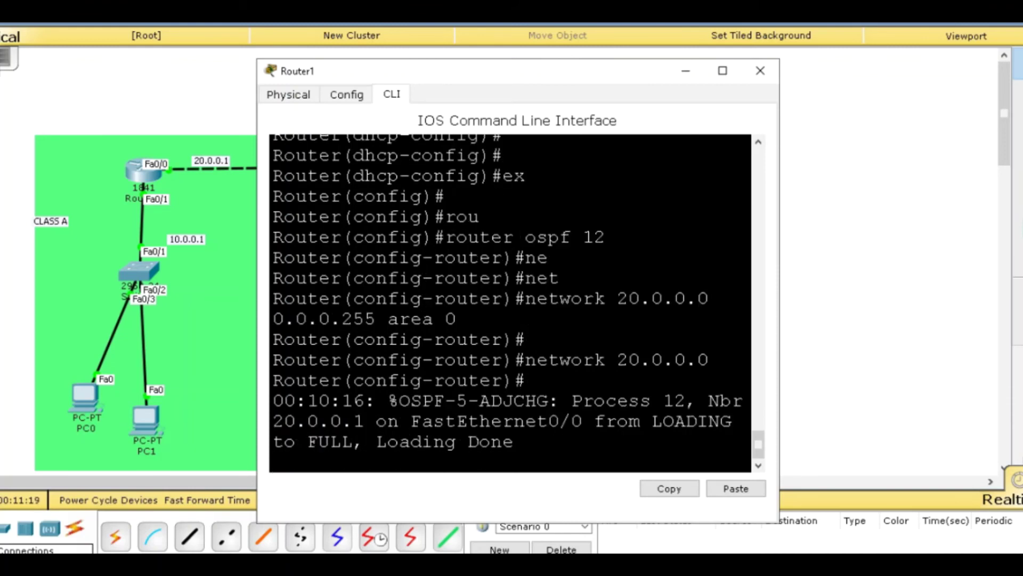
{"action": "key", "text": "Return"}
Advertise network 172.16.0.0 with wildcard 0.0.255.255 in area 0 of Router1's OSPF process and try to save the configuration.
{"action": "type", "text": "net"}
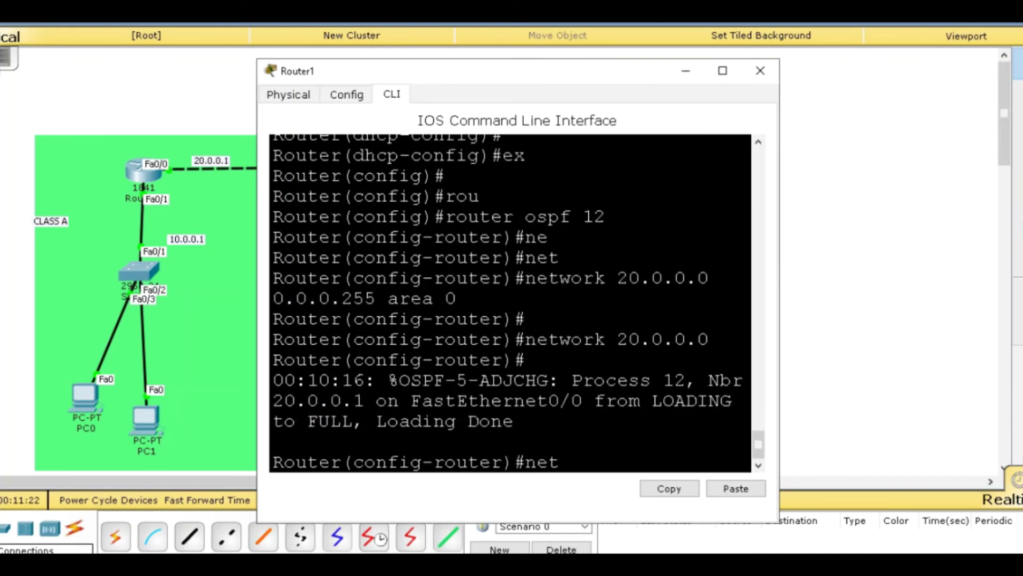
{"action": "key", "text": "Tab"}
{"action": "type", "text": "172"}
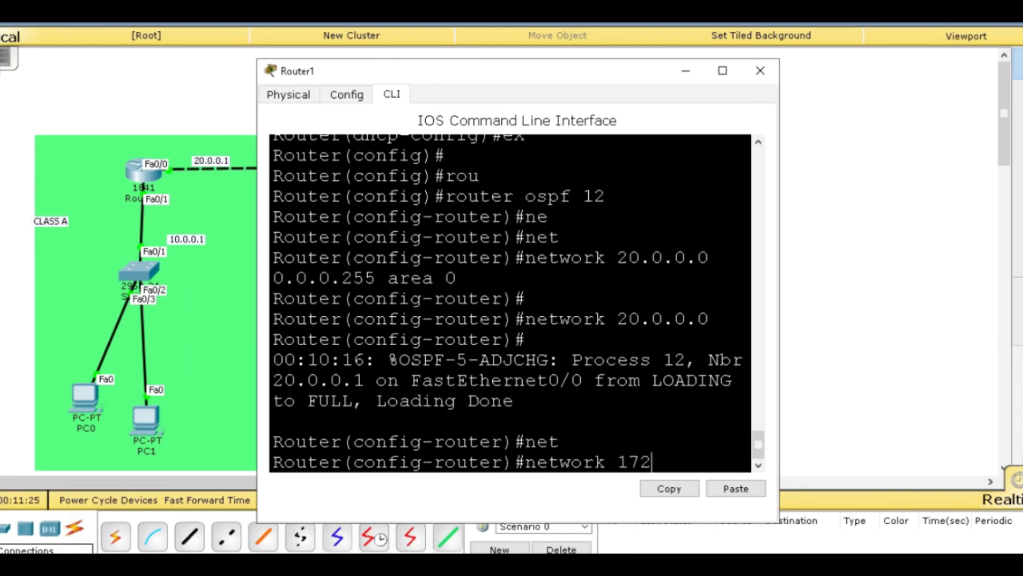
{"action": "type", "text": ".0."}
{"action": "key", "text": "BackSpace"}
{"action": "key", "text": "BackSpace"}
{"action": "type", "text": "16.0.0 0"}
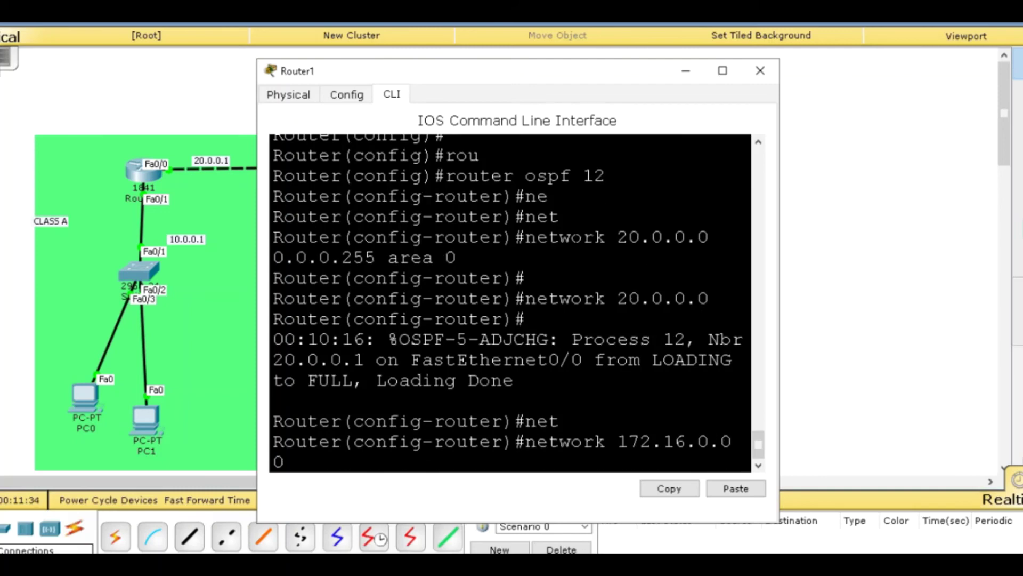
{"action": "type", "text": ".0.255.255 area 0"}
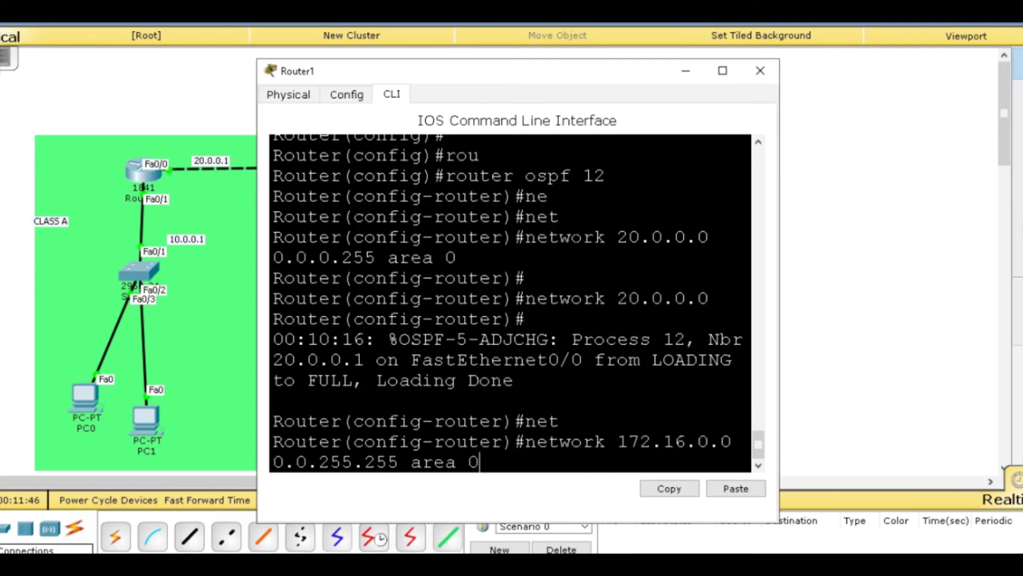
{"action": "key", "text": "Return"}
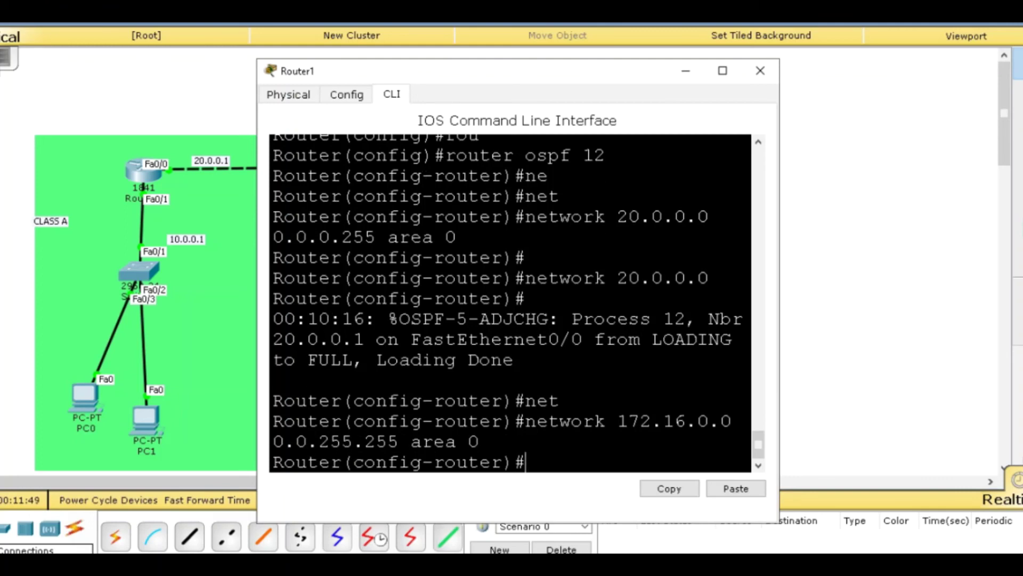
{"action": "type", "text": "do ar"}
{"action": "key", "text": "Return"}
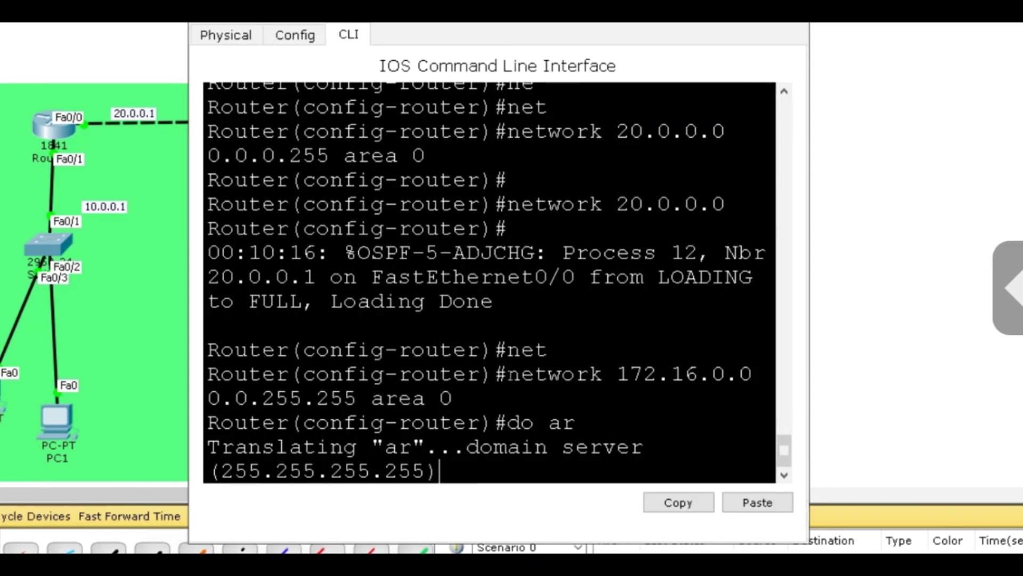
Review the 172.16.0.0 and 20.0.0.0 network statements on Router1 and close its configuration window.
{"action": "left_click_drag", "start_coordinate": [507, 374], "coordinate": [778, 387]}
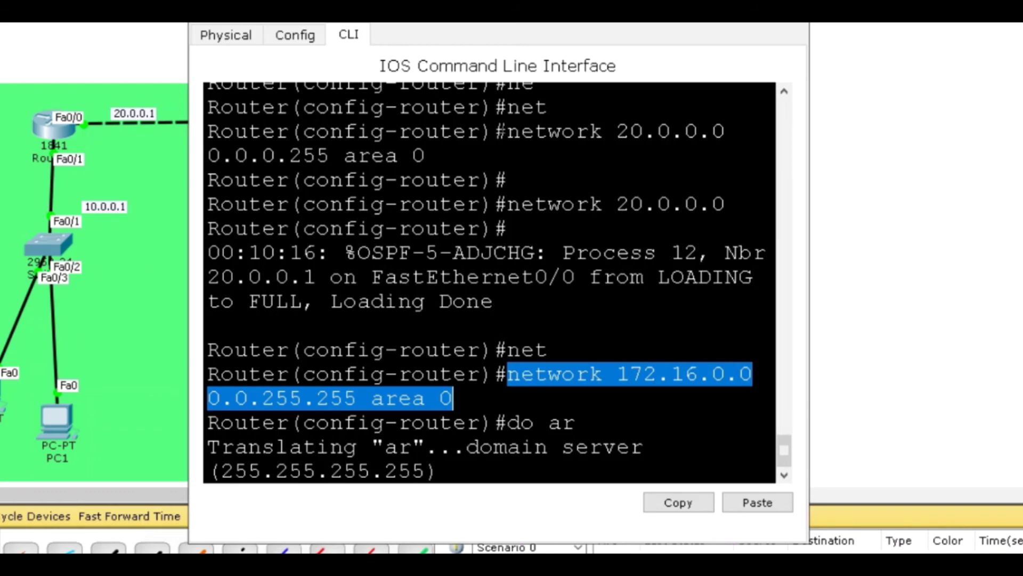
{"action": "left_click_drag", "start_coordinate": [494, 131], "coordinate": [427, 155]}
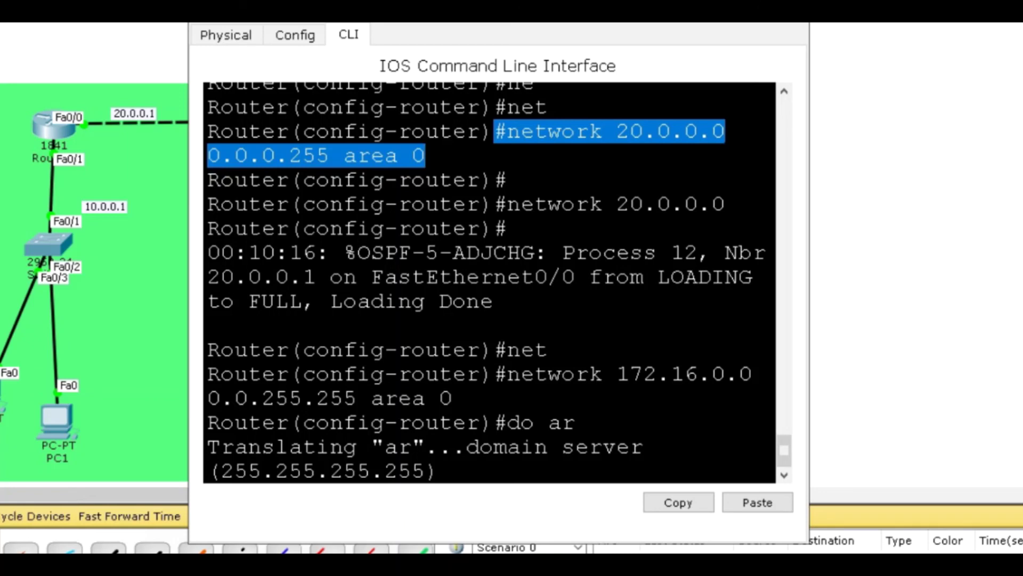
{"action": "key", "text": "alt+F4"}
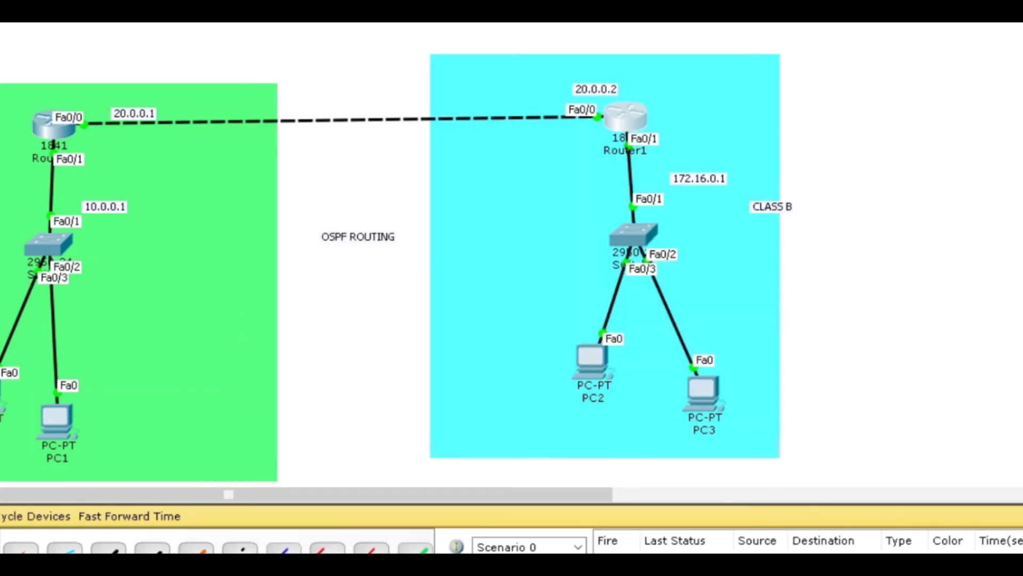
Switch to simulation mode and create a simple PDU from PC1 to PC2.
{"action": "key", "text": "shift+s"}
{"action": "left_click", "coordinate": [991, 516]}
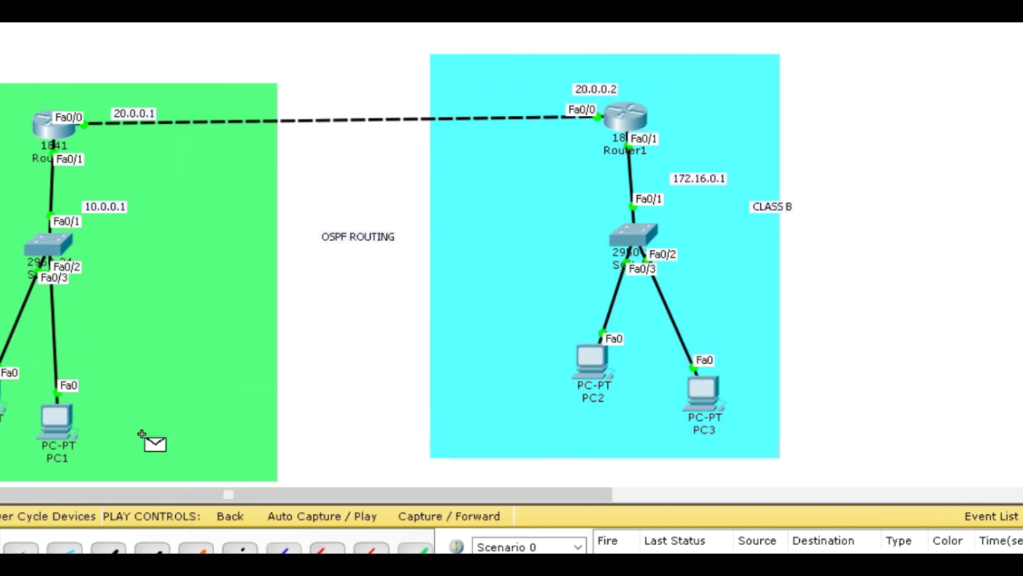
{"action": "left_click", "coordinate": [56, 418]}
{"action": "left_click", "coordinate": [581, 362]}
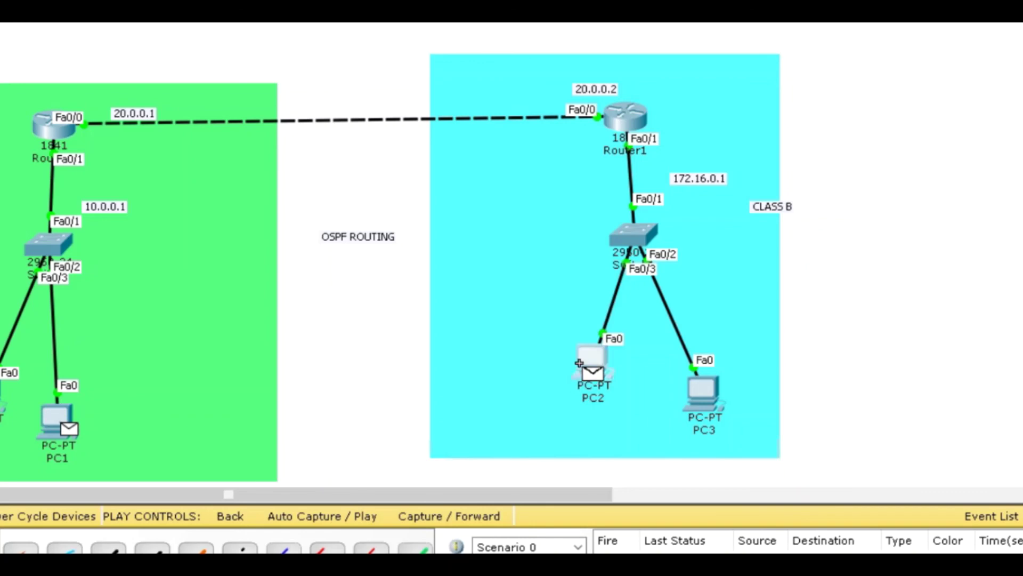
{"action": "left_click", "coordinate": [580, 363]}
{"action": "left_click", "coordinate": [794, 11]}
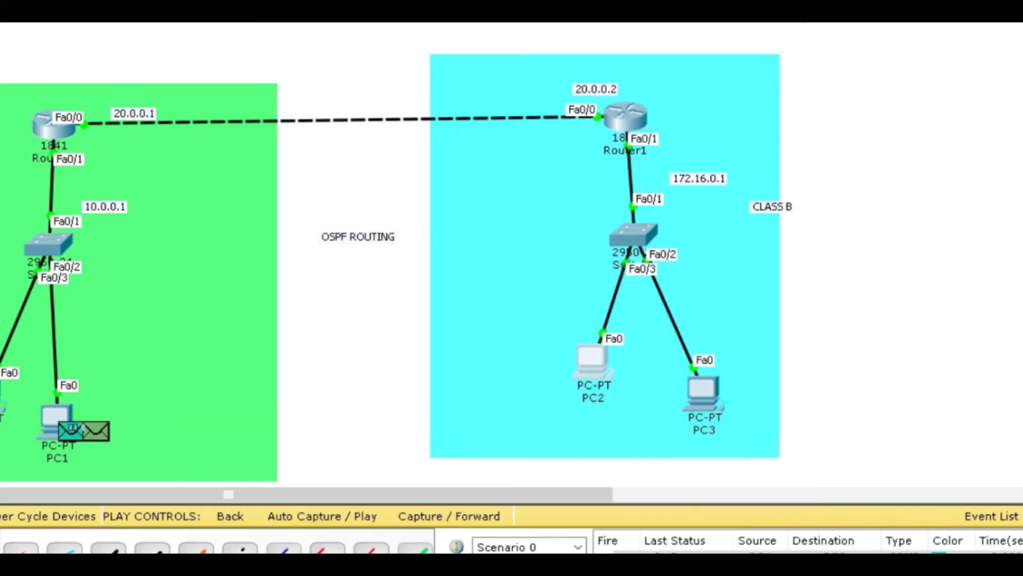
Advance the simulation event by event to trace the PDU from PC1 to PC2, and clear the scenario.
{"action": "left_click", "coordinate": [465, 519]}
{"action": "left_click", "coordinate": [465, 519]}
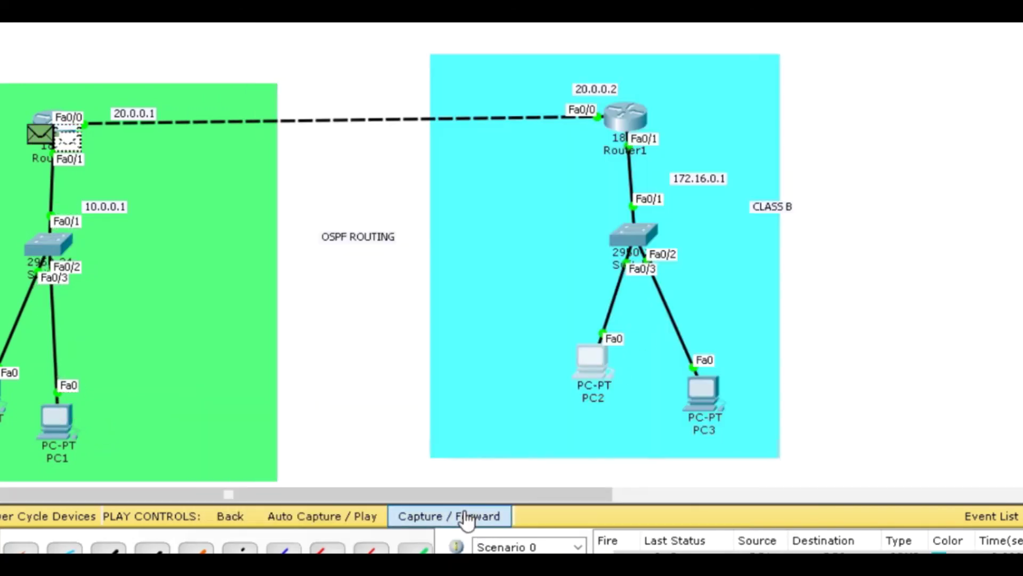
{"action": "left_click", "coordinate": [465, 519]}
{"action": "left_click", "coordinate": [465, 519]}
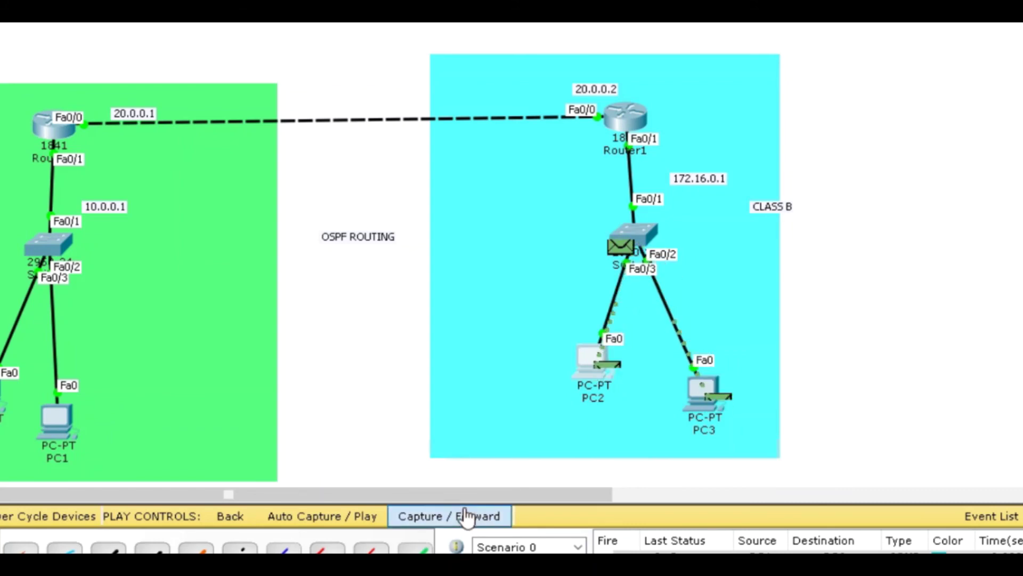
{"action": "left_click", "coordinate": [465, 519]}
{"action": "left_click", "coordinate": [465, 516]}
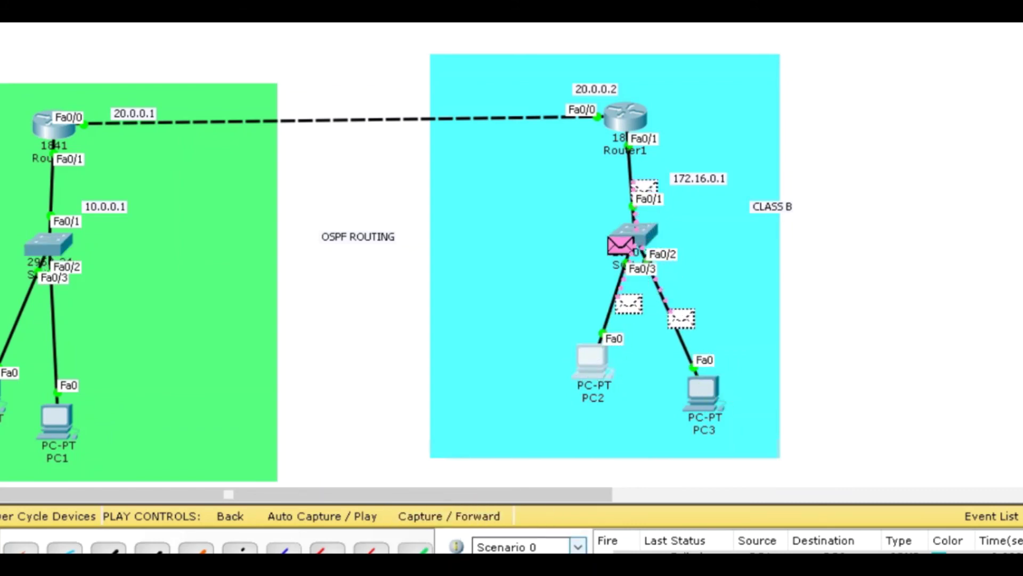
{"action": "left_click", "coordinate": [465, 516]}
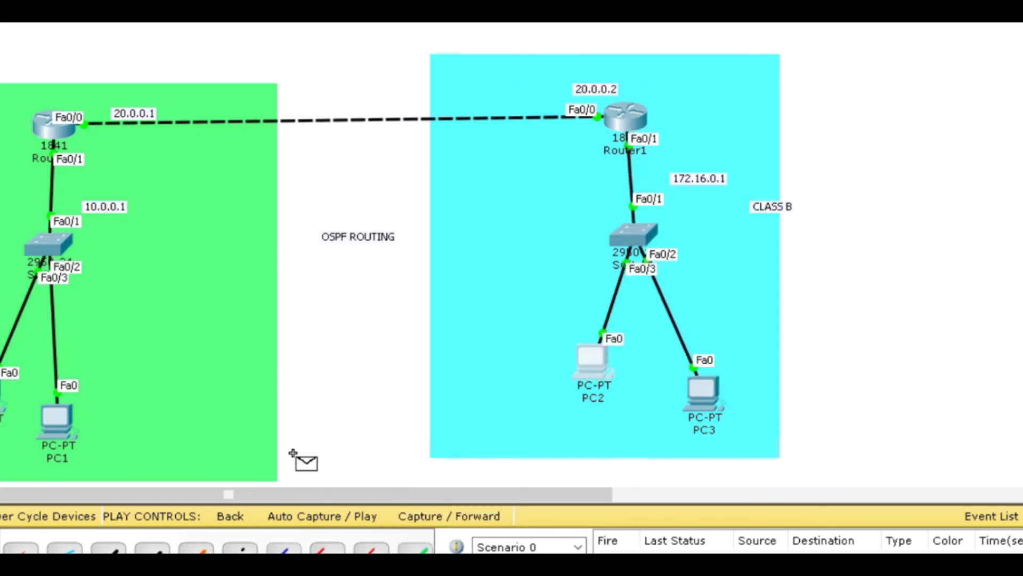
Send another simple PDU from PC1 to PC2 and advance the simulation to check its delivery.
{"action": "left_click", "coordinate": [55, 418]}
{"action": "left_click", "coordinate": [580, 362]}
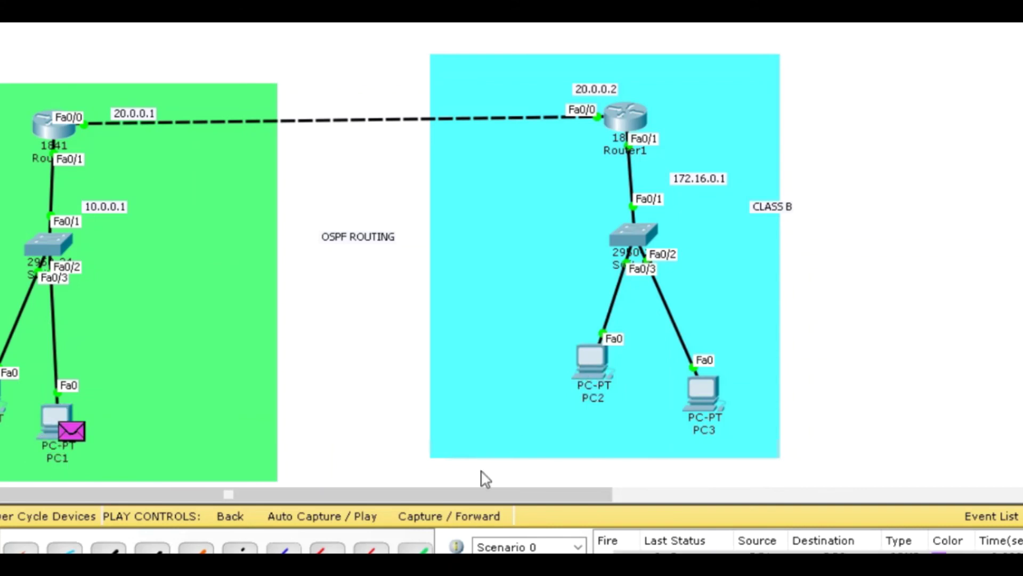
{"action": "left_click", "coordinate": [447, 516]}
{"action": "left_click", "coordinate": [447, 516]}
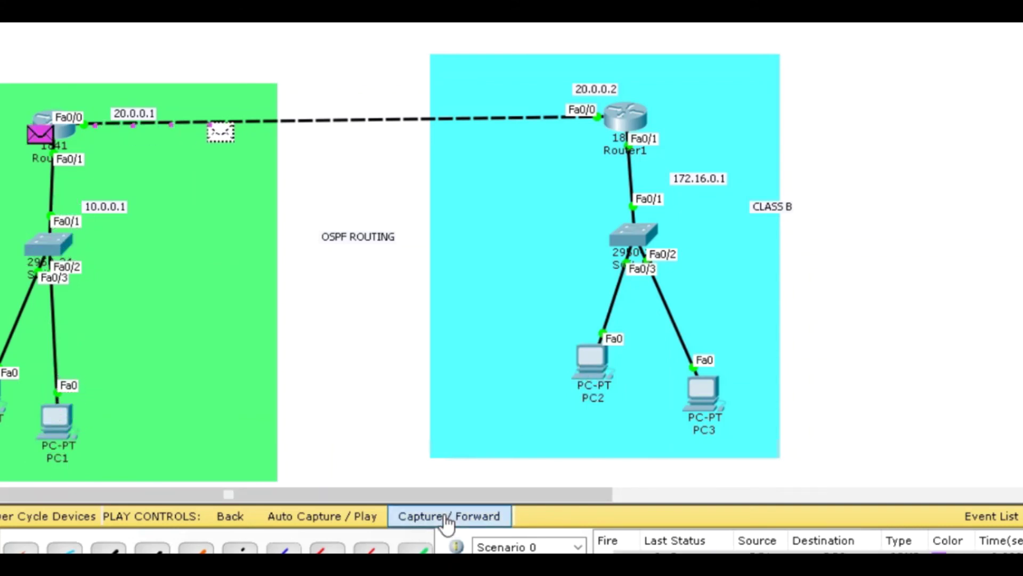
{"action": "left_click", "coordinate": [446, 516]}
{"action": "left_click", "coordinate": [447, 517]}
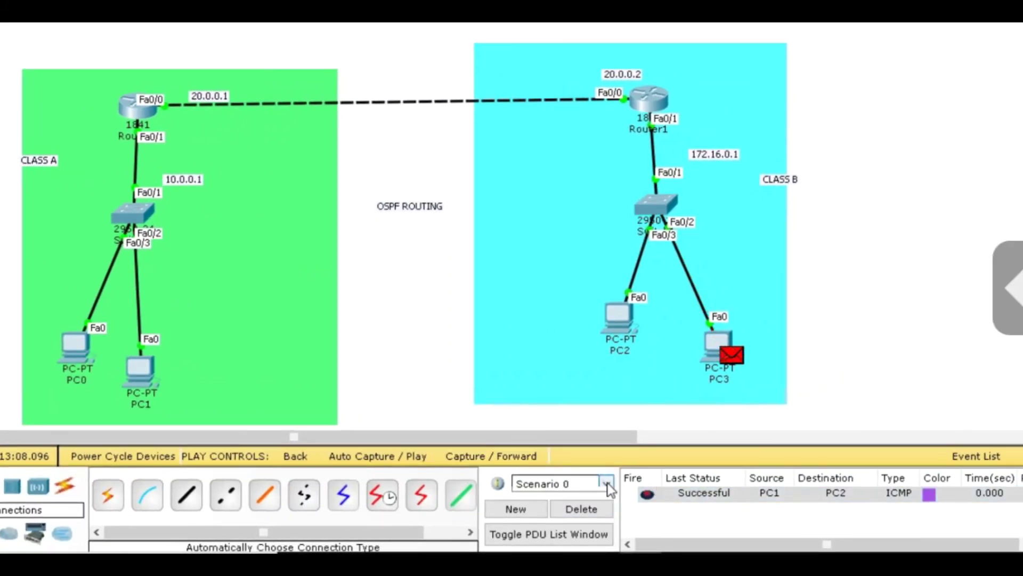
Clear the scenario, create a simple PDU from PC0 to PC3 and advance the simulation to trace it.
{"action": "left_click", "coordinate": [582, 509]}
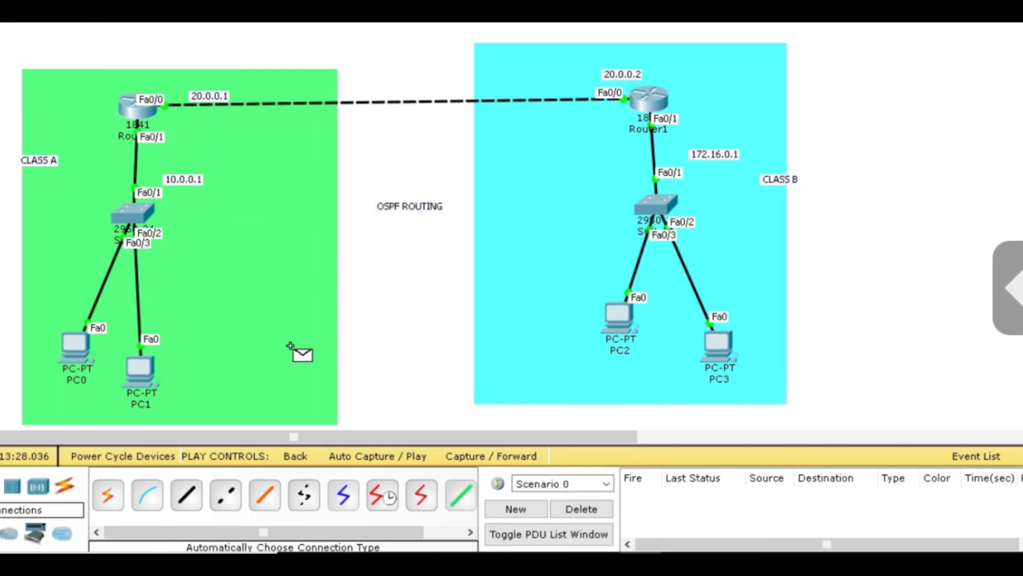
{"action": "left_click", "coordinate": [76, 344]}
{"action": "left_click", "coordinate": [714, 343]}
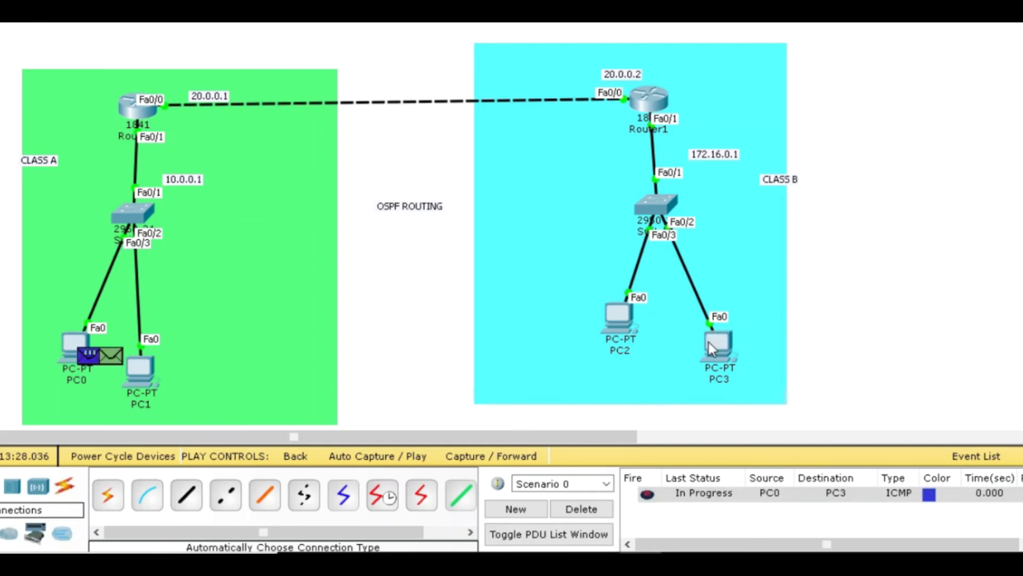
{"action": "left_click", "coordinate": [516, 456]}
{"action": "left_click", "coordinate": [515, 456]}
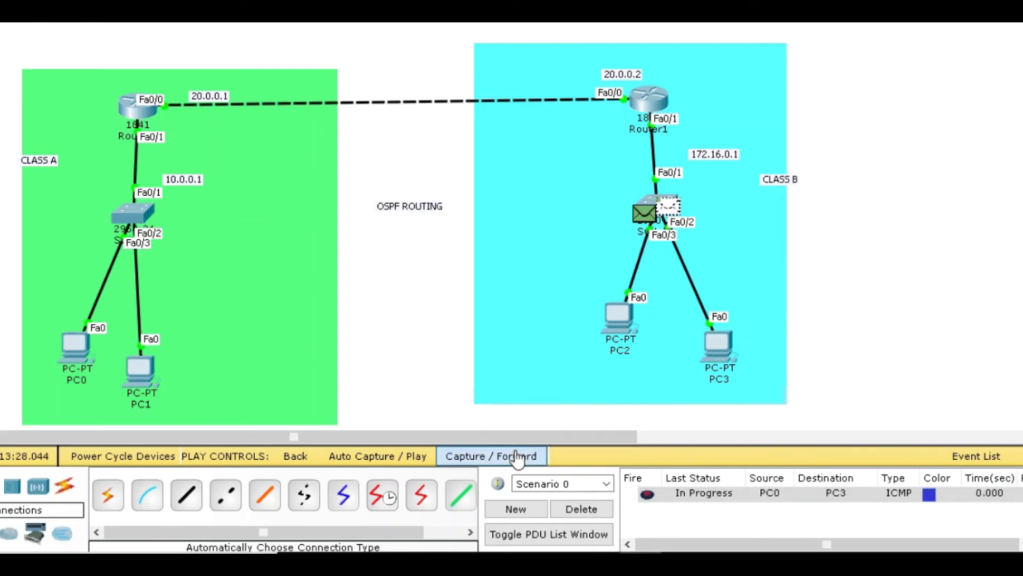
{"action": "left_click", "coordinate": [516, 456]}
{"action": "left_click", "coordinate": [516, 456]}
Clear the PC0-to-PC3 test and repeat it with a new simple PDU between the same PCs, advancing the simulation.
{"action": "left_click", "coordinate": [587, 509]}
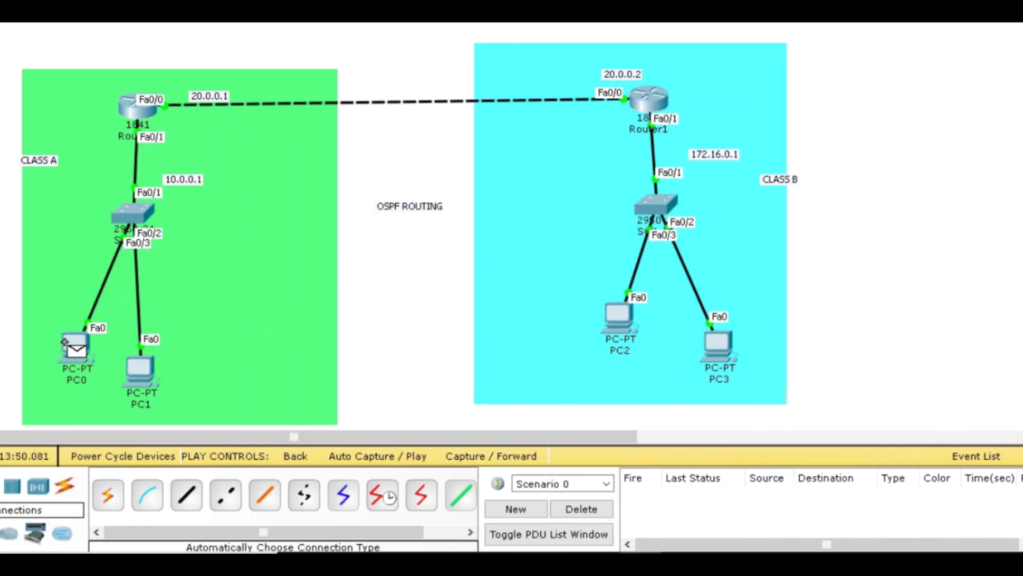
{"action": "left_click", "coordinate": [75, 344]}
{"action": "left_click", "coordinate": [719, 344]}
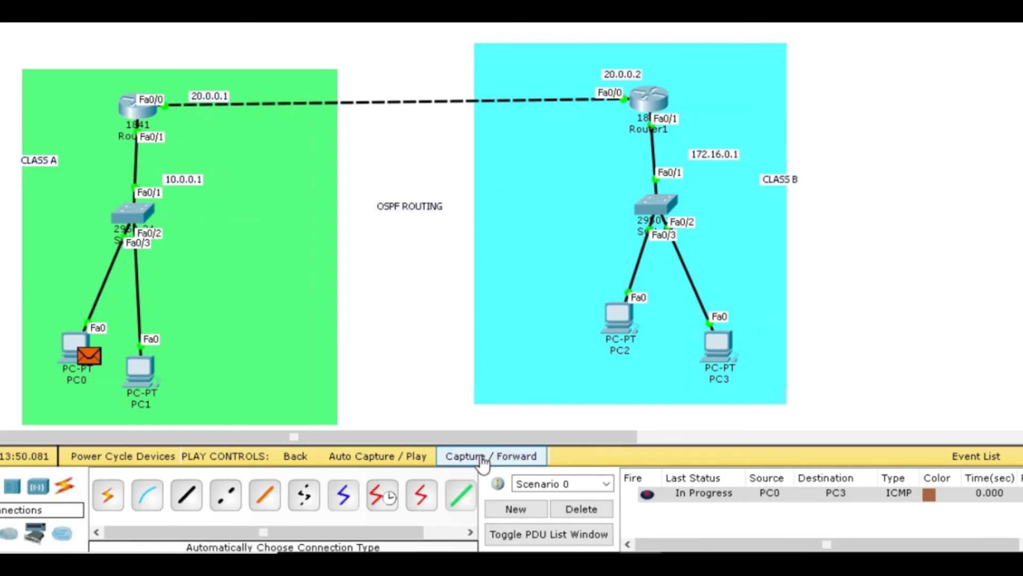
{"action": "left_click", "coordinate": [482, 456]}
{"action": "left_click", "coordinate": [482, 458]}
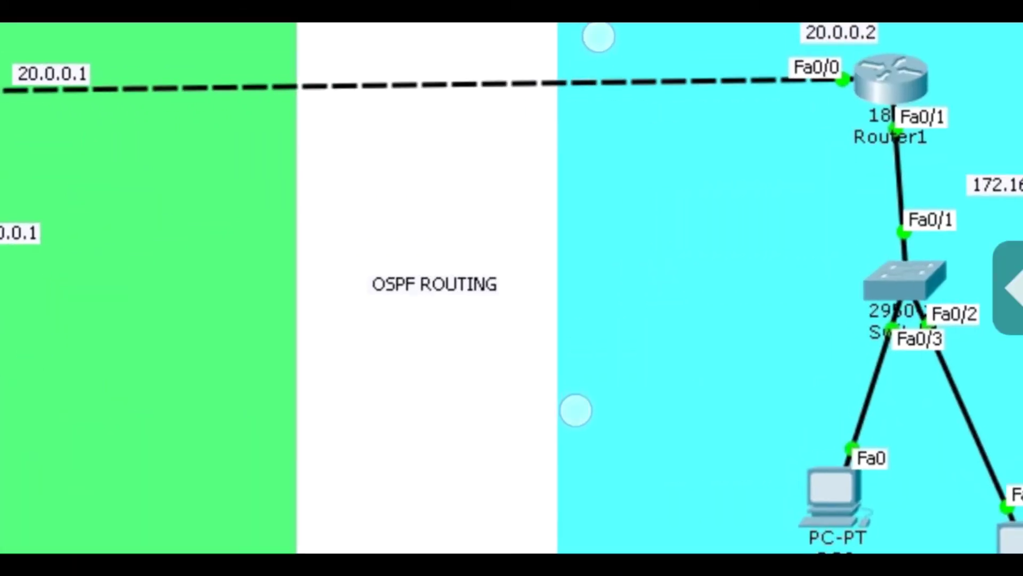
Add a second line starting with "is comp" to the "OSPF ROUTING" note between the two networks.
{"action": "double_click", "coordinate": [463, 286]}
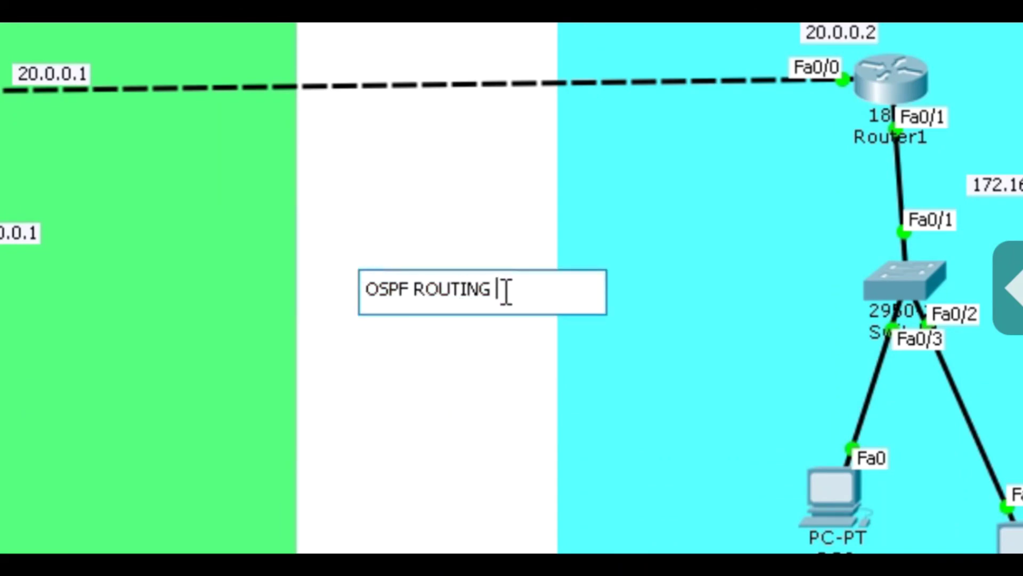
{"action": "key", "text": "Return"}
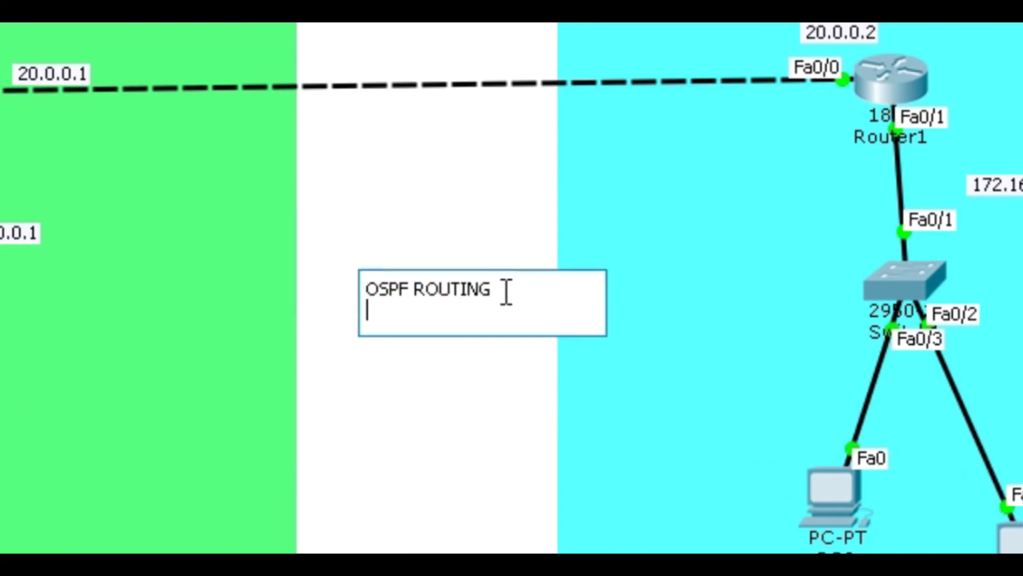
{"action": "type", "text": "is comp"}
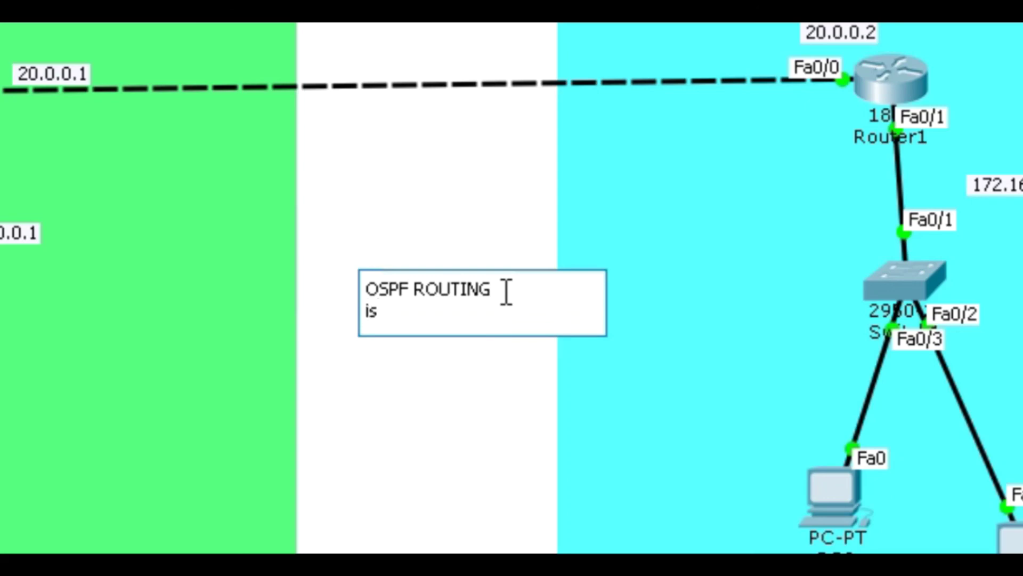